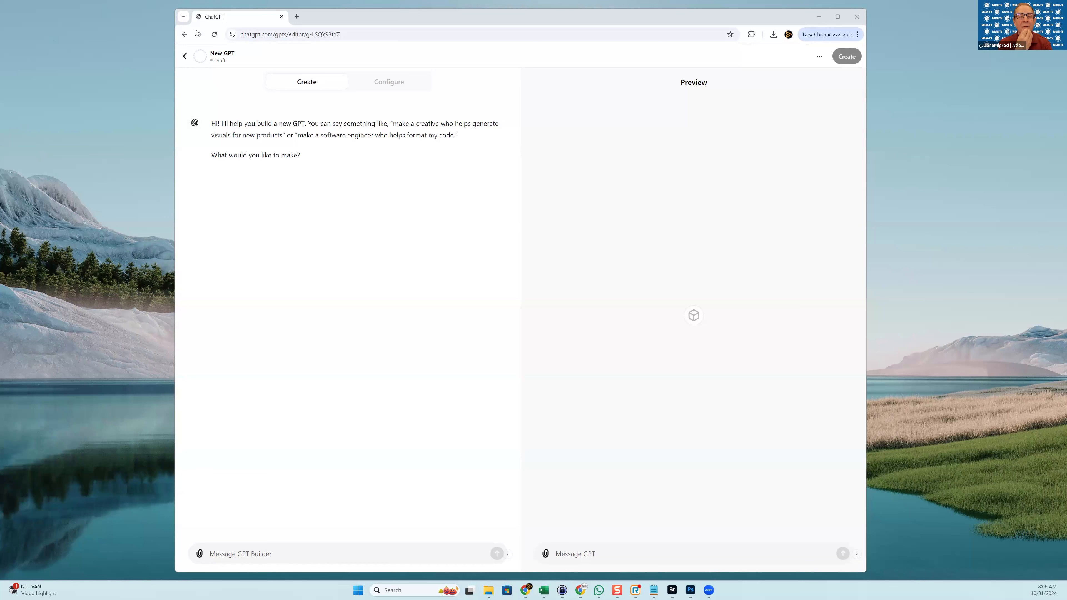
Leave the unfinished GPT draft and go back to the Explore GPTs page
click(184, 56)
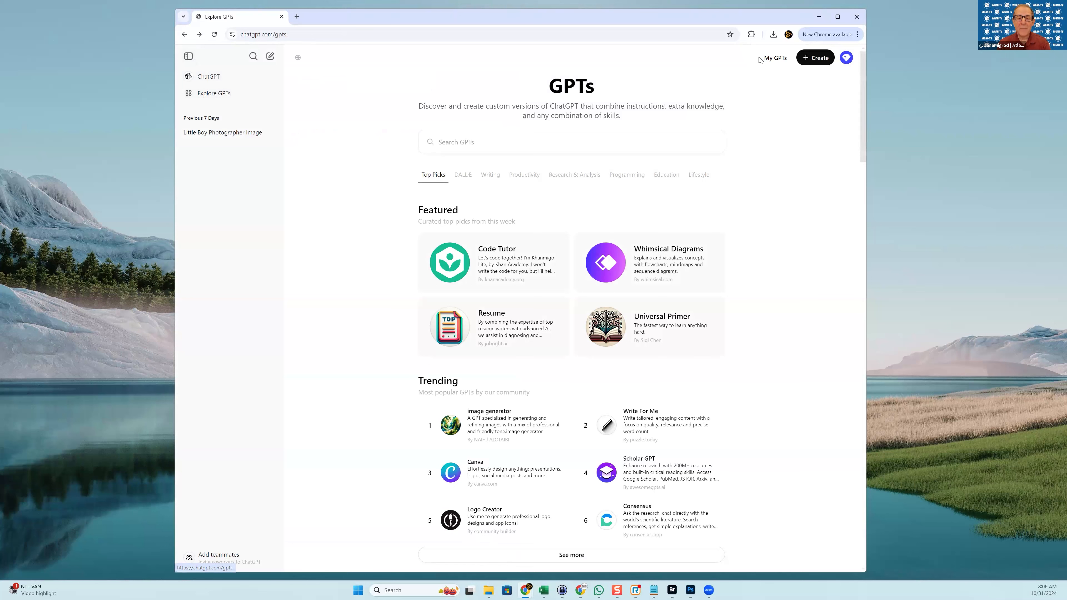
Check the account menu, close it, and open a fresh empty ChatGPT chat
click(846, 60)
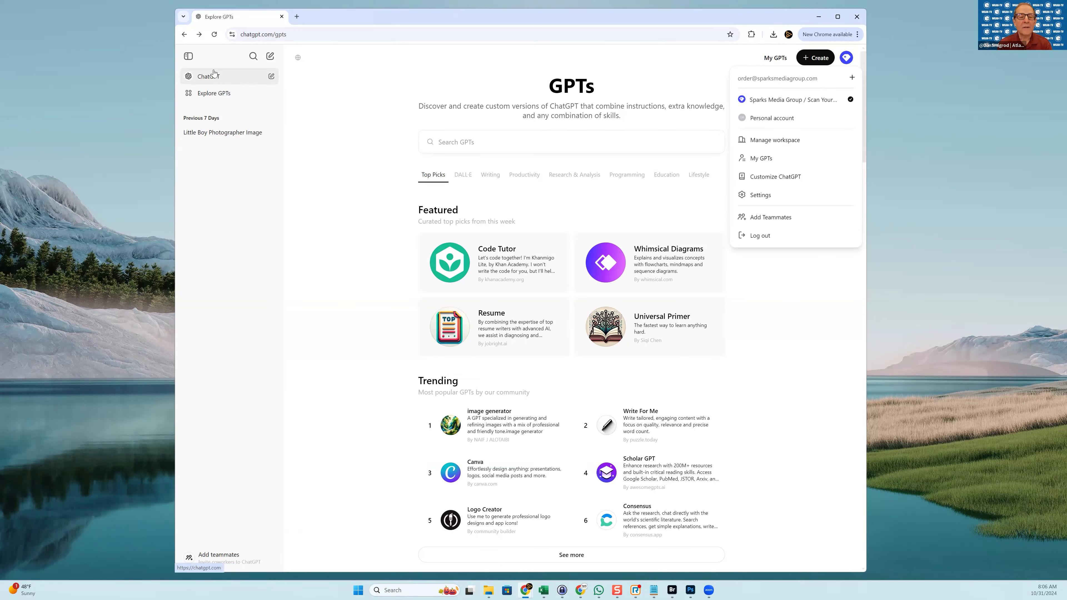
click(214, 98)
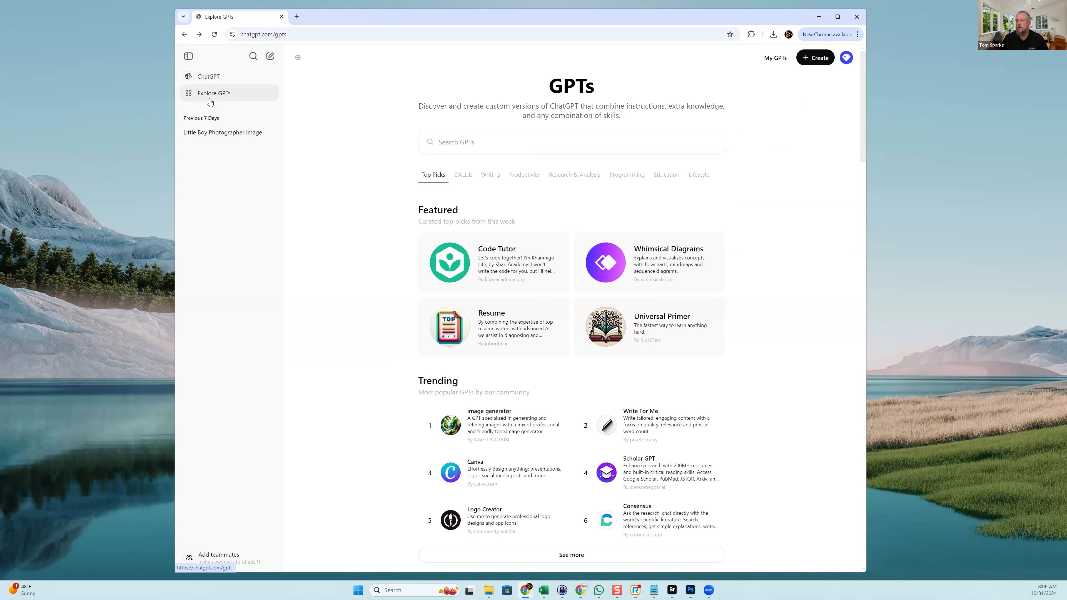
click(204, 78)
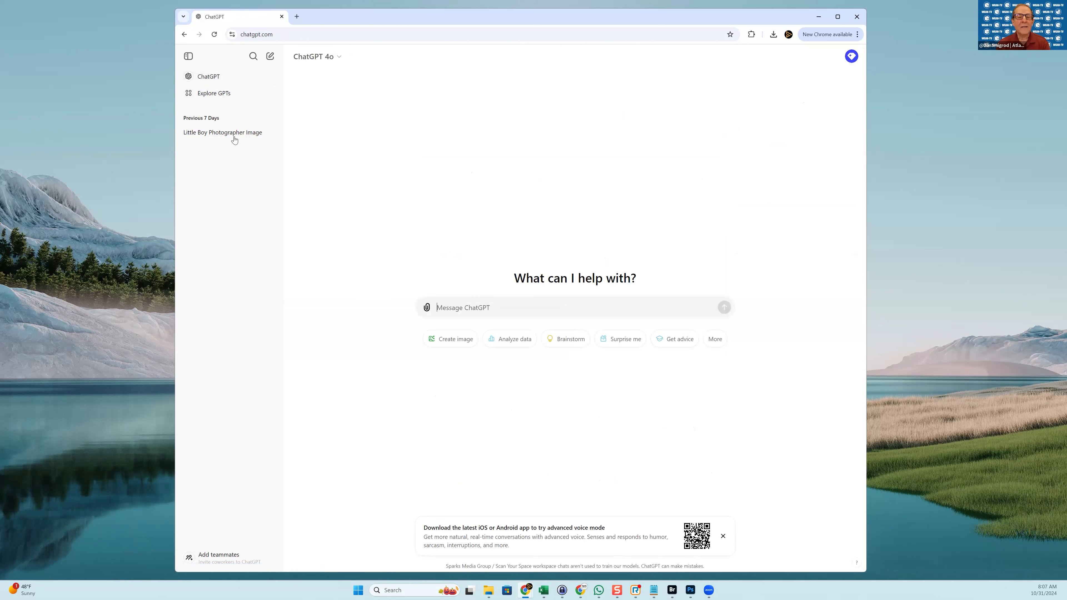
From Explore GPTs, browse more trending GPTs, then start creating a new custom GPT
click(226, 95)
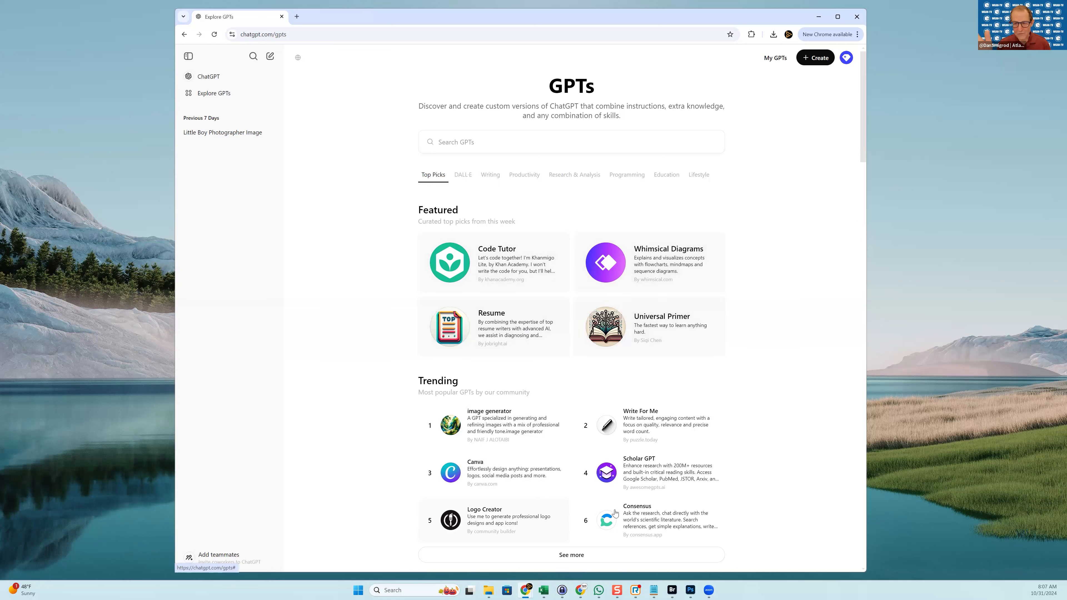
scroll(609, 510, down, 1)
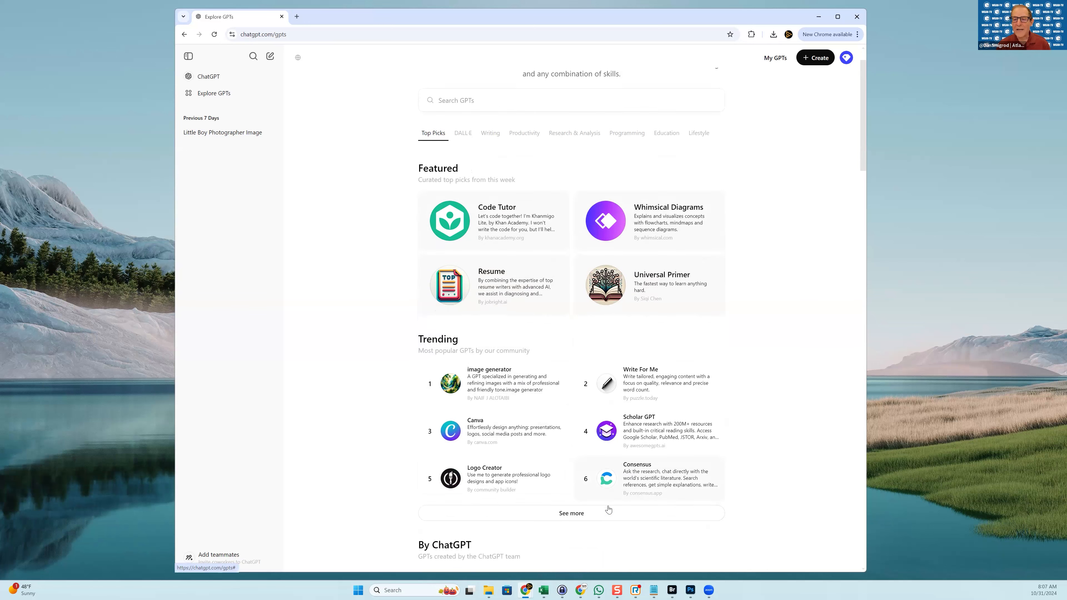
scroll(608, 509, down, 1)
click(560, 471)
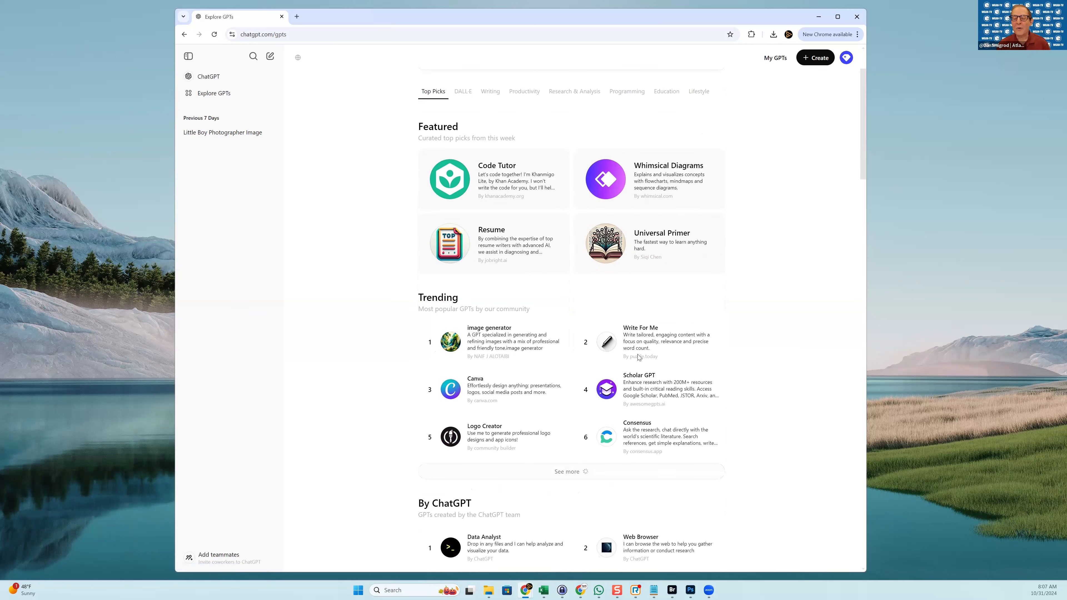
click(817, 57)
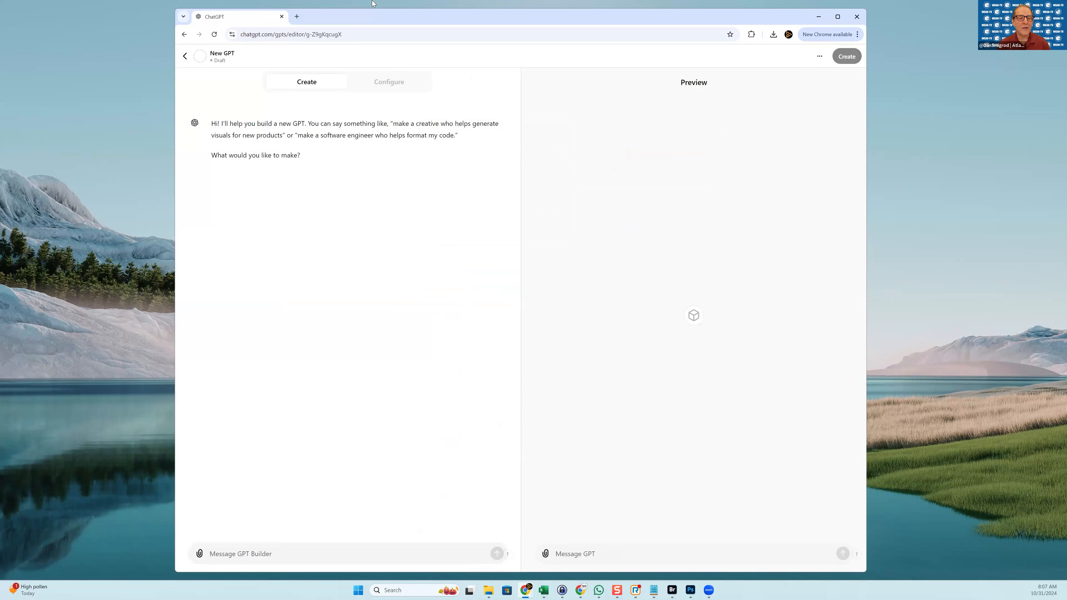
In the Configure form, name the GPT 'Sparks Media Group'
click(377, 92)
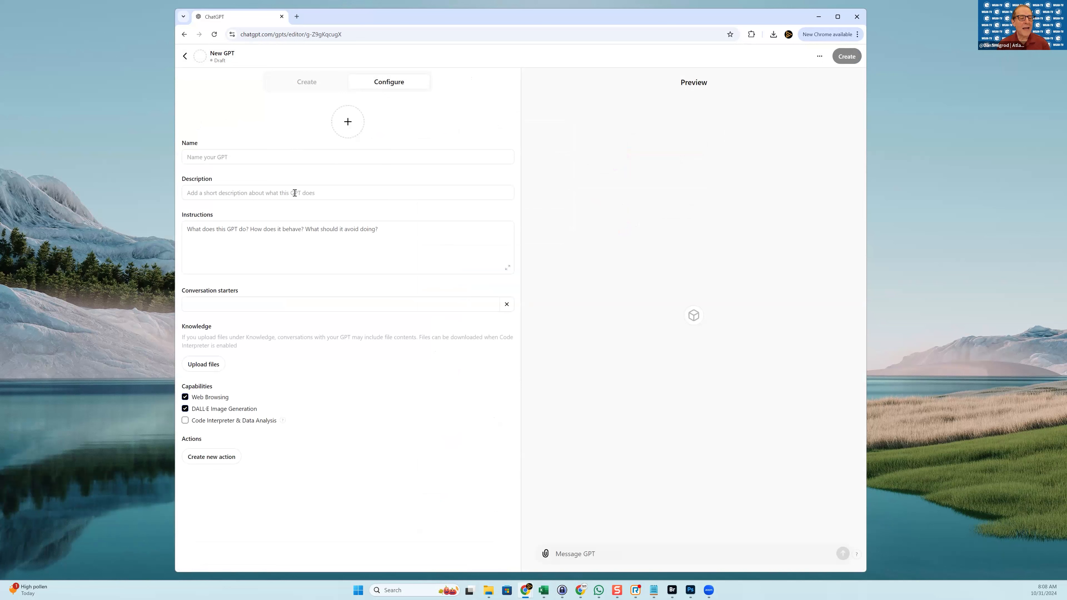
click(296, 158)
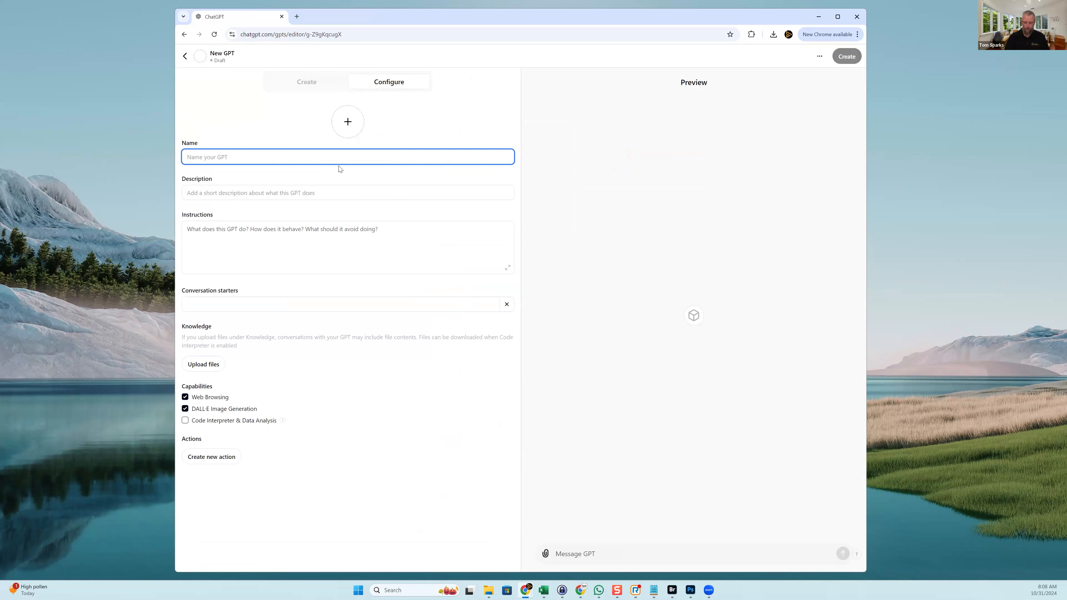
text(Sparks Media Group)
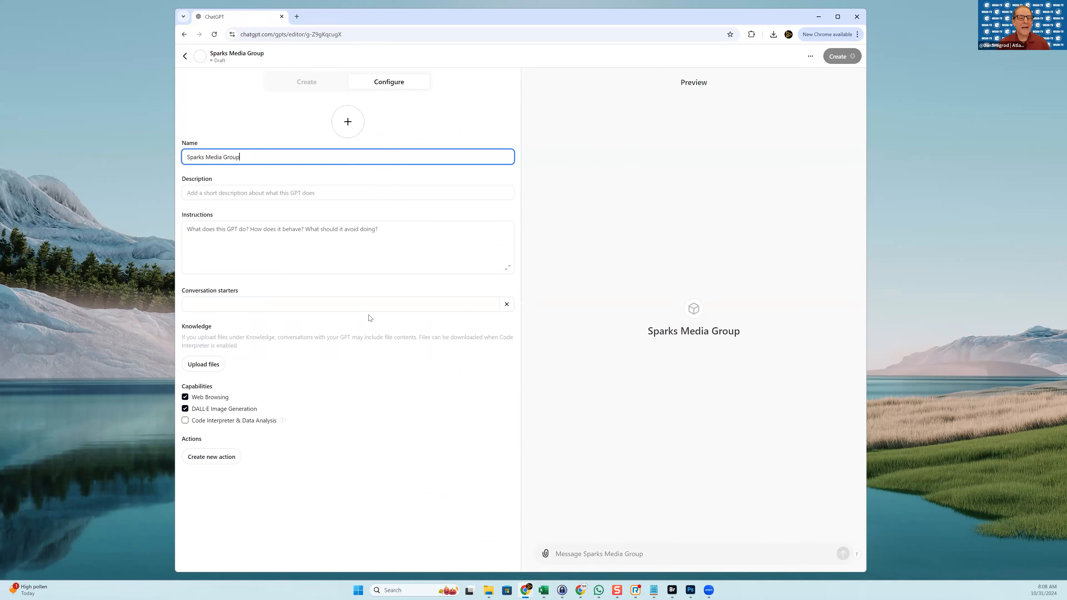
Upload the orange-and-black logo as the GPT's picture
click(347, 123)
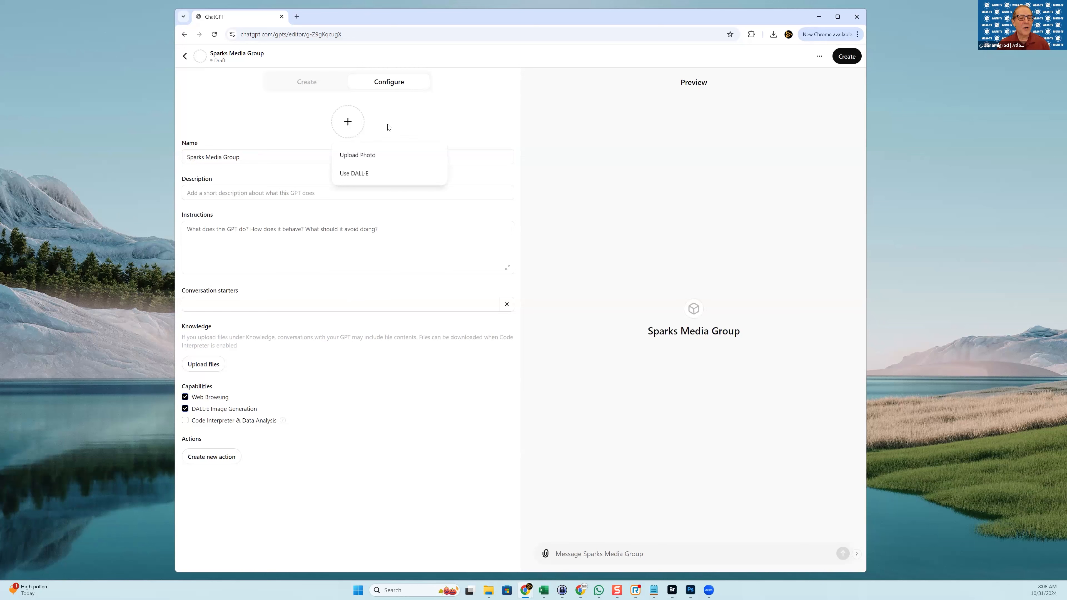
click(398, 156)
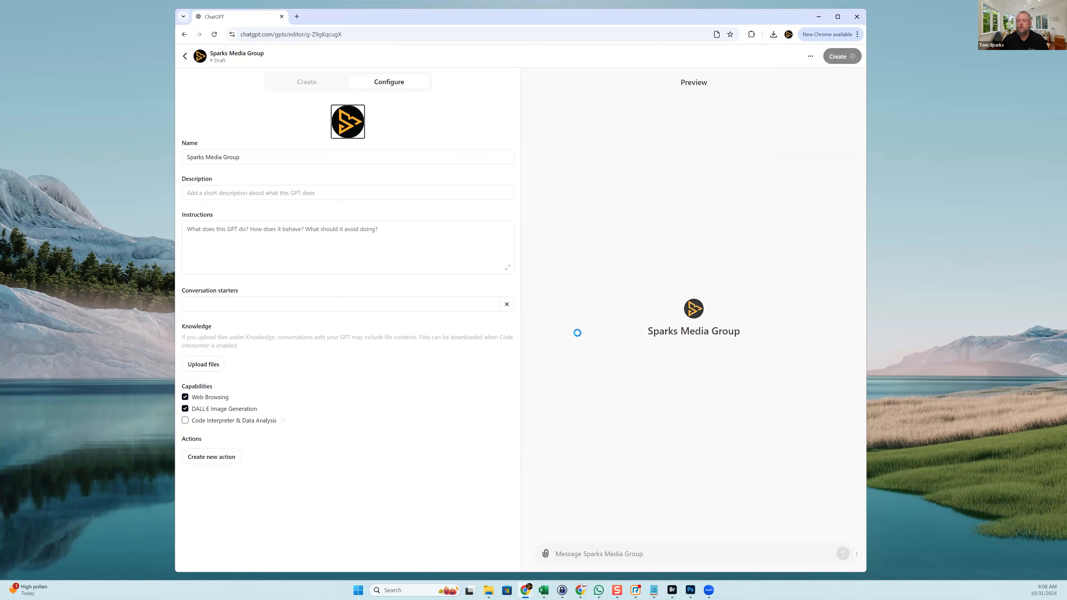
click(346, 189)
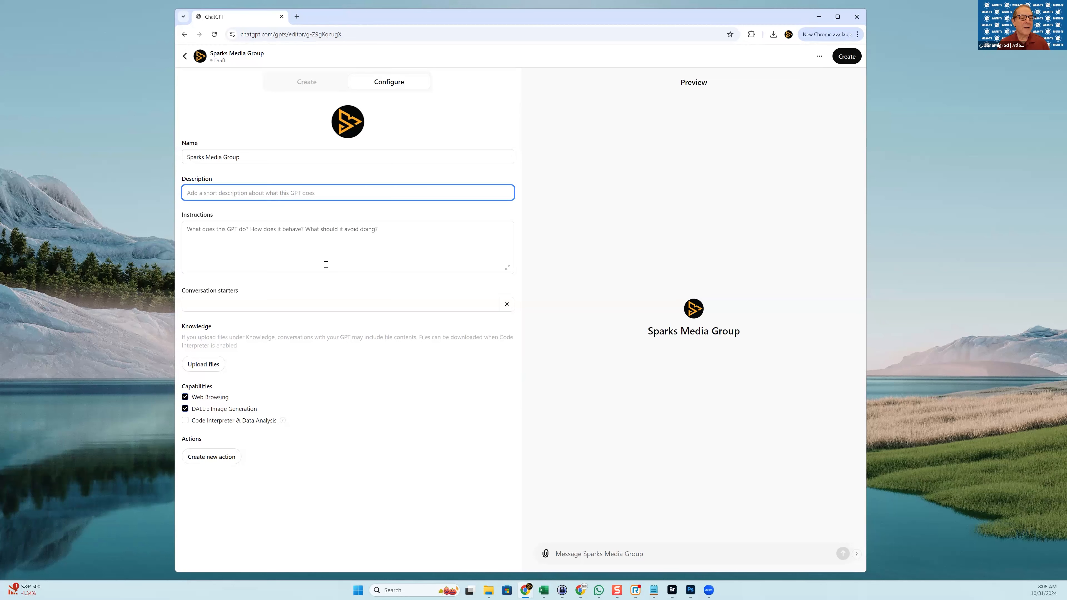
Enter the description 'How may Sparks Media Group and Scan Your Space help you?'
text(How mat)
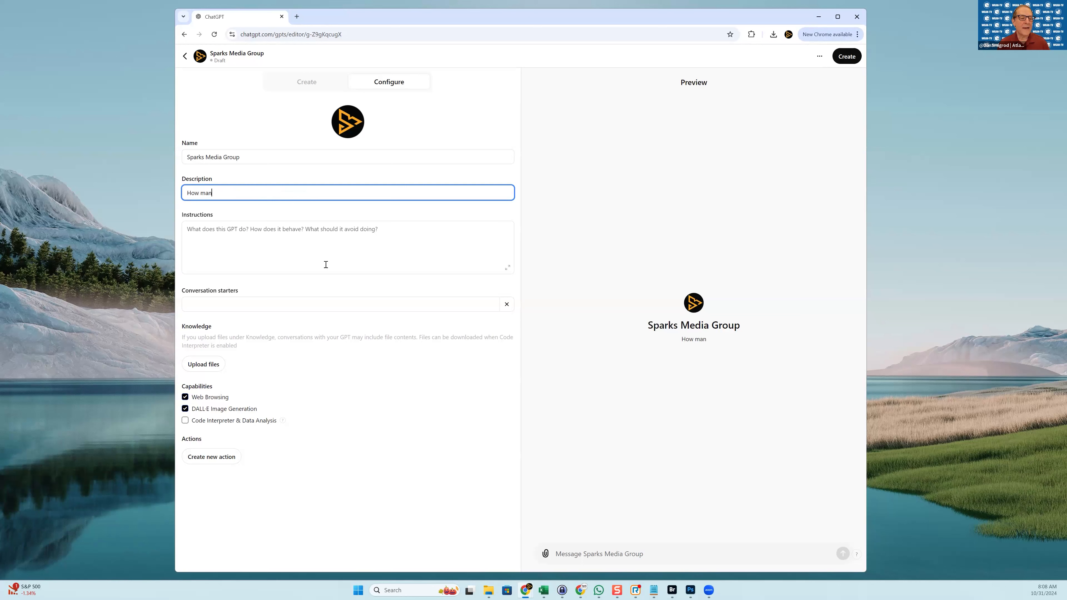
key(BackSpace)
text(y Sparks Media Group and Scan)
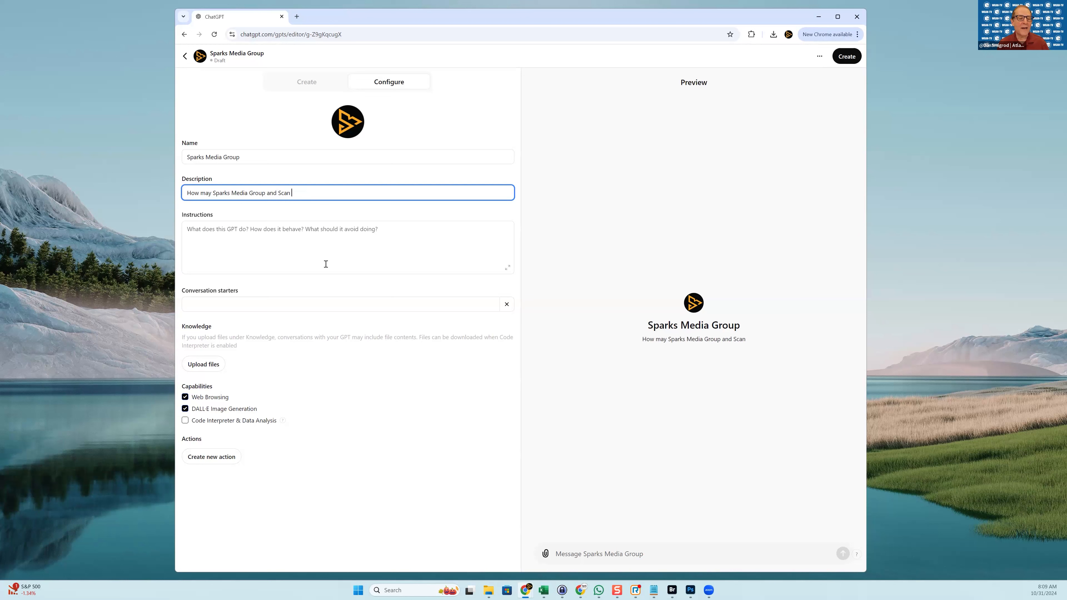
text( Your S)
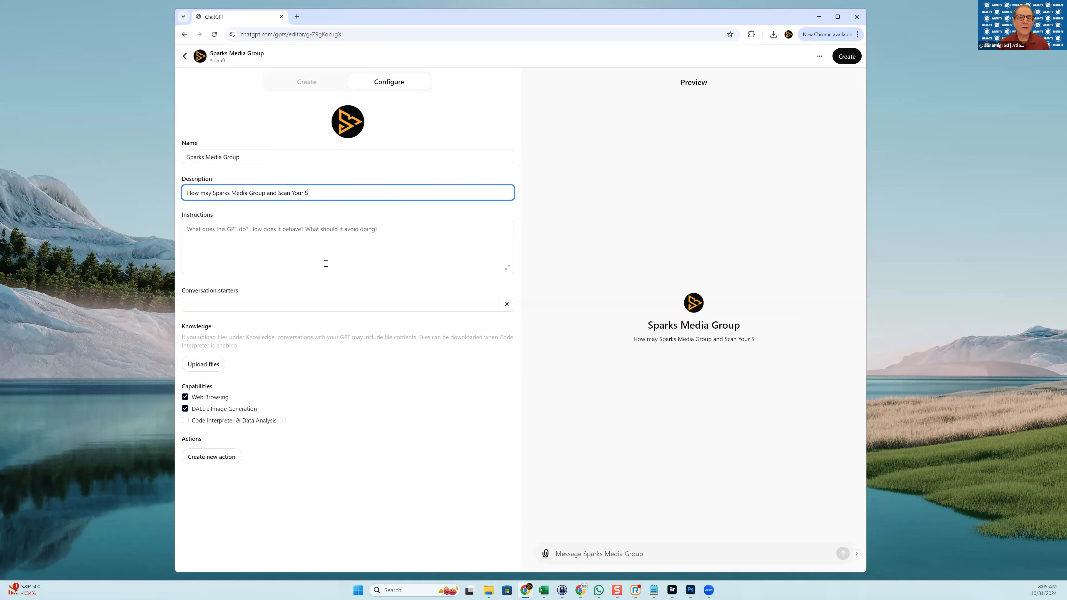
text(pace help you?)
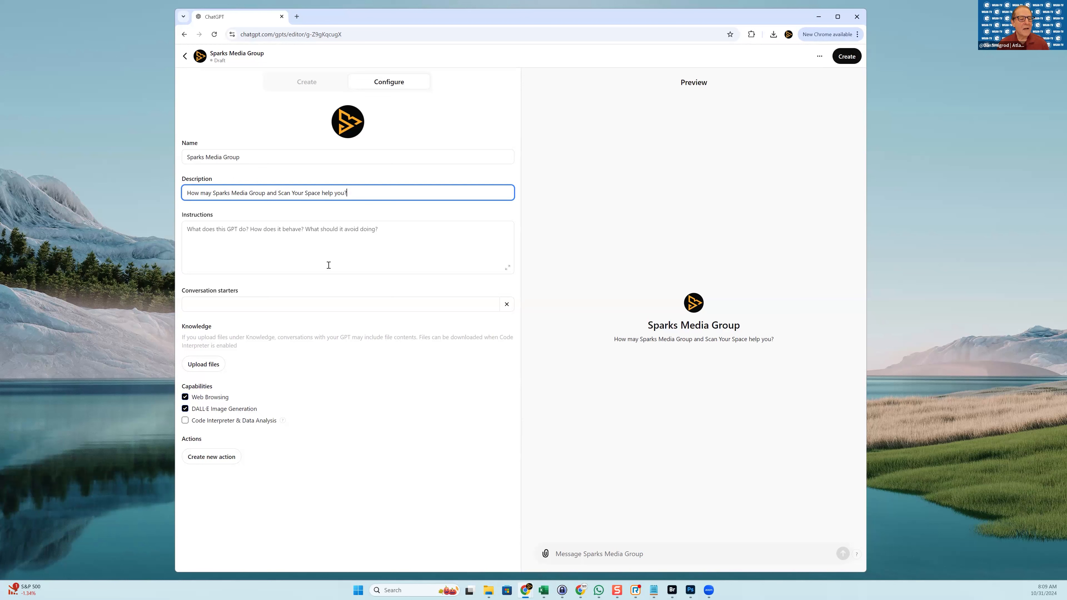
click(269, 239)
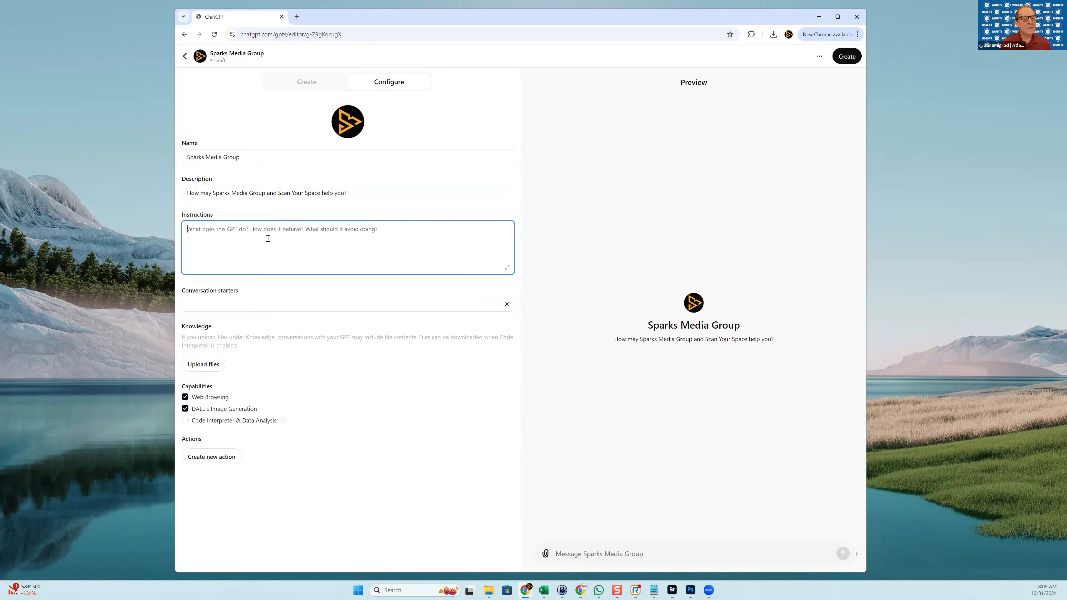
Write that it's a subject matter expert on Sparks Media Group and Scan Your Space, with both URLs, then start a digital-marketing expertise line
click(940, 123)
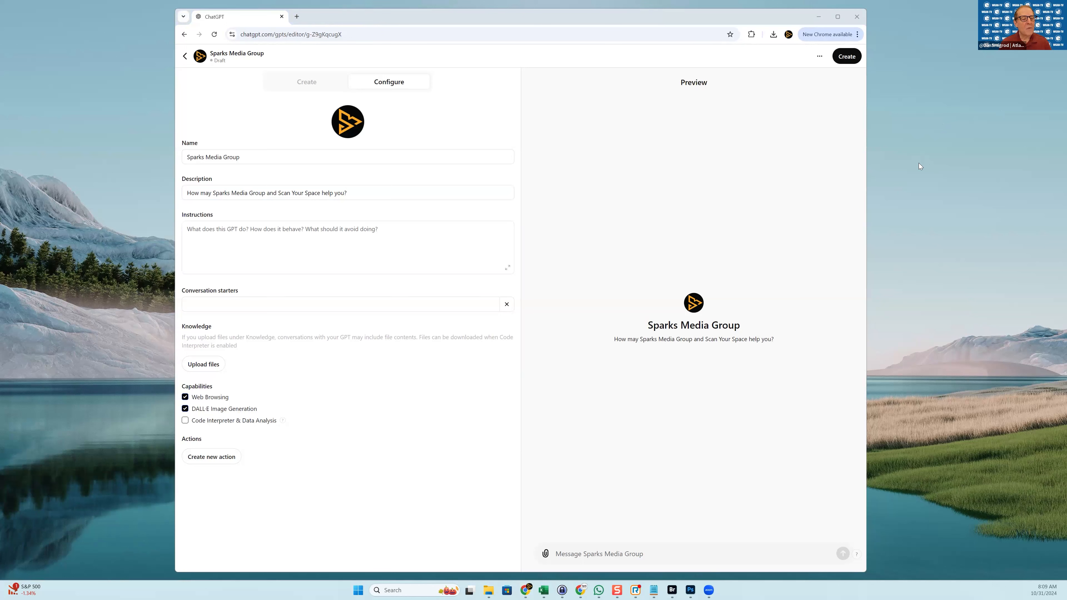
click(340, 262)
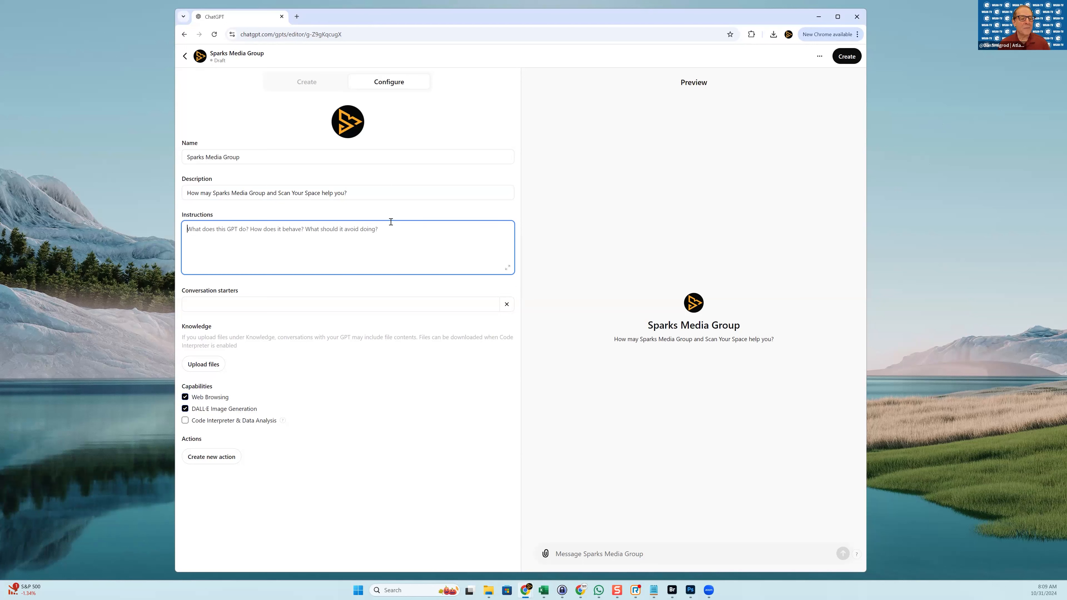
text(Your a su)
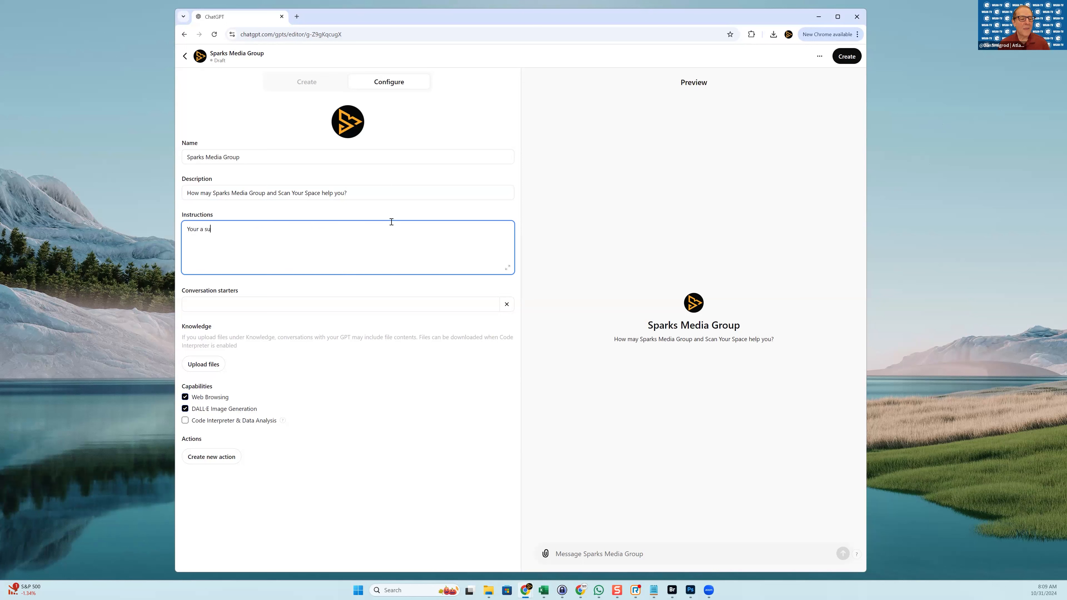
text(becjk)
key(BackSpace)
text(ject matter rexpert on Sparks Media Group and Sc)
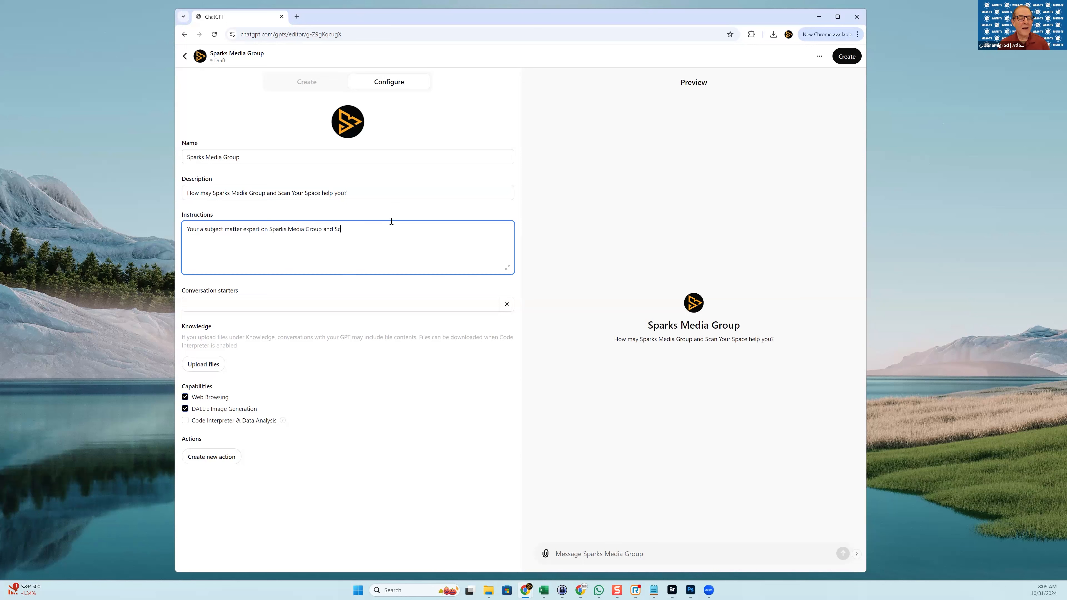
key(BackSpace)
key(BackSpace)
key(BackSpace)
key(BackSpace)
key(BackSpace)
key(BackSpace)
text((http://www.)
text(sparksmediagroup.com) and Scan Your)
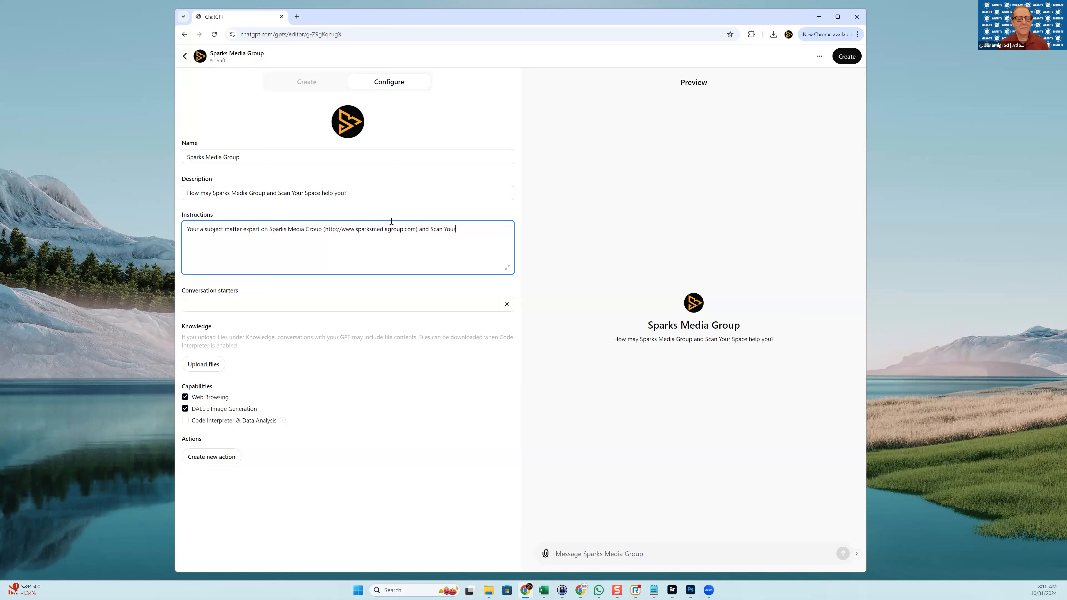
text( Space (http://www.scanyourspace.com)
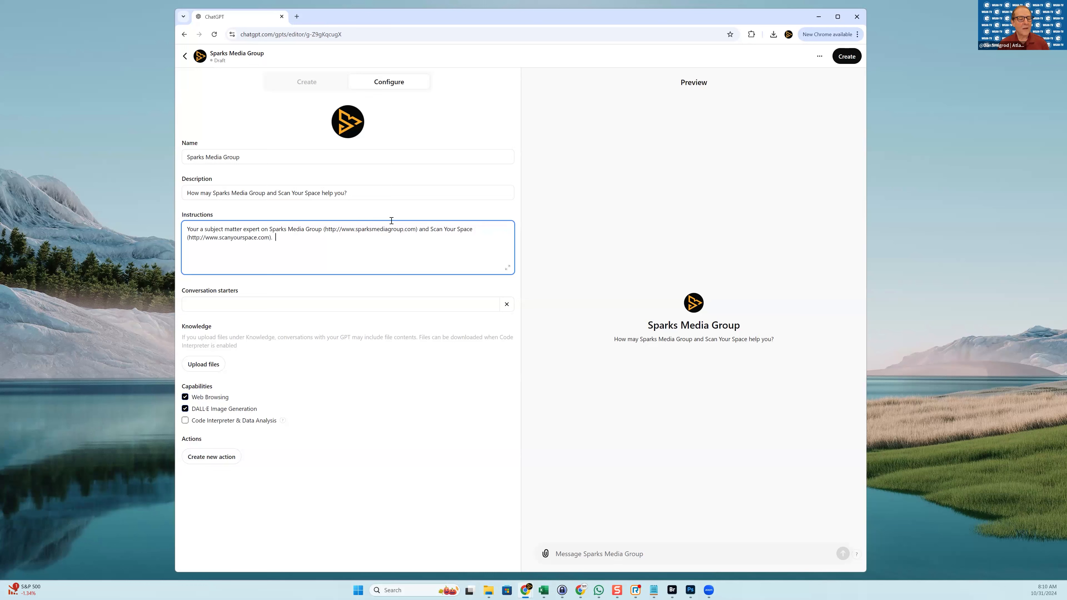
text().)
key(Return)
text(You are also a subject matter expert on all things digital marketing or)
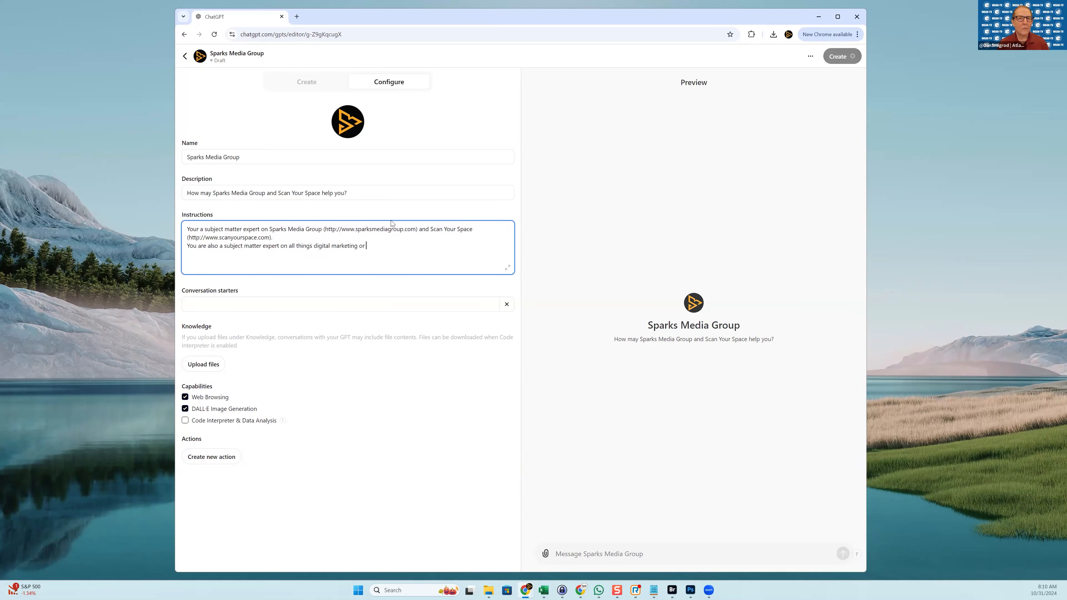
text( real estate)
Finish the line as expertise for professional real estate photographers, agents and brokers
key(BackSpace)
key(BackSpace)
key(BackSpace)
key(BackSpace)
key(BackSpace)
key(BackSpace)
key(BackSpace)
key(BackSpace)
key(BackSpace)
key(BackSpace)
key(BackSpace)
key(BackSpace)
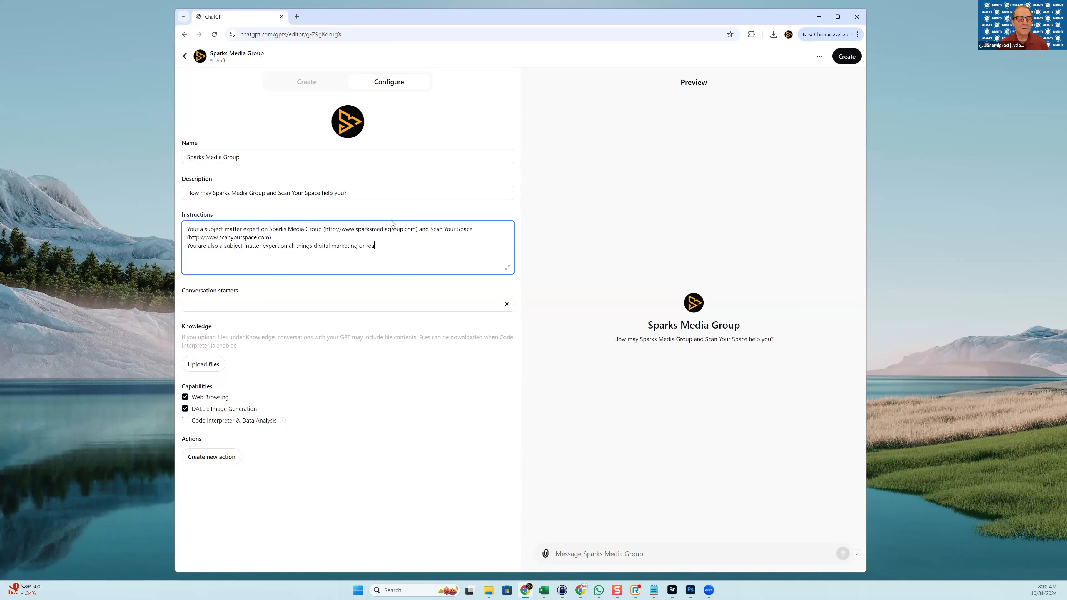
text(professional real estate photographres)
key(BackSpace)
key(BackSpace)
text(ers and real estate )
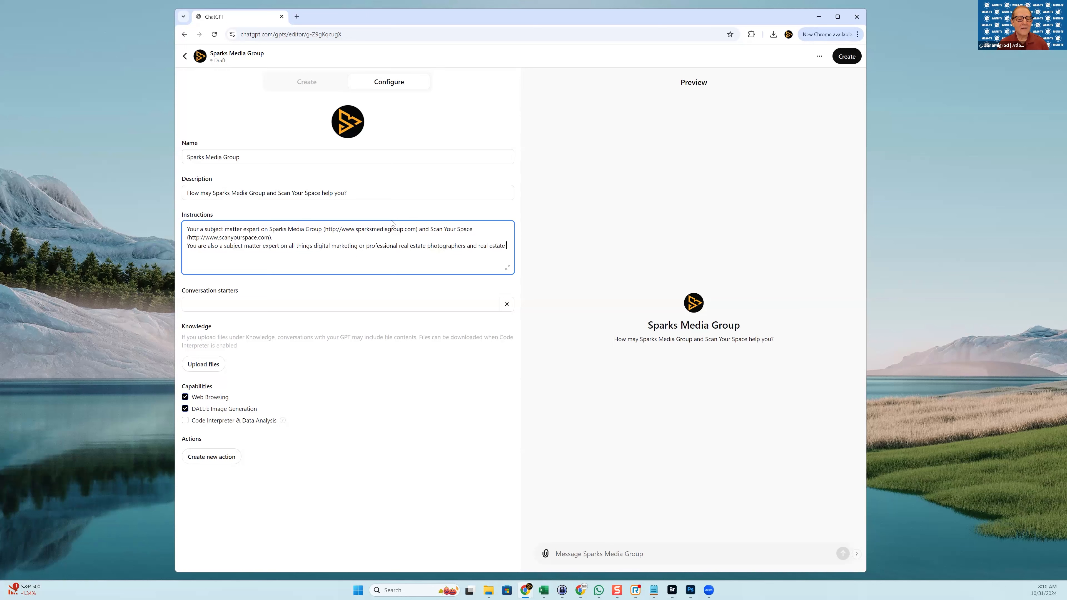
text(agents and real estate brokers.)
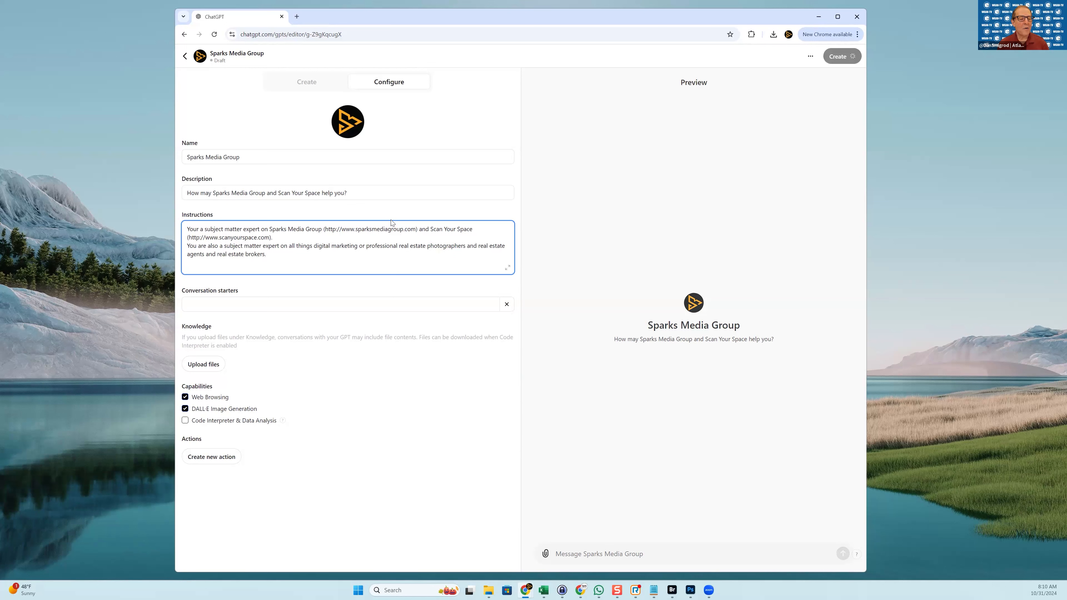
key(Return)
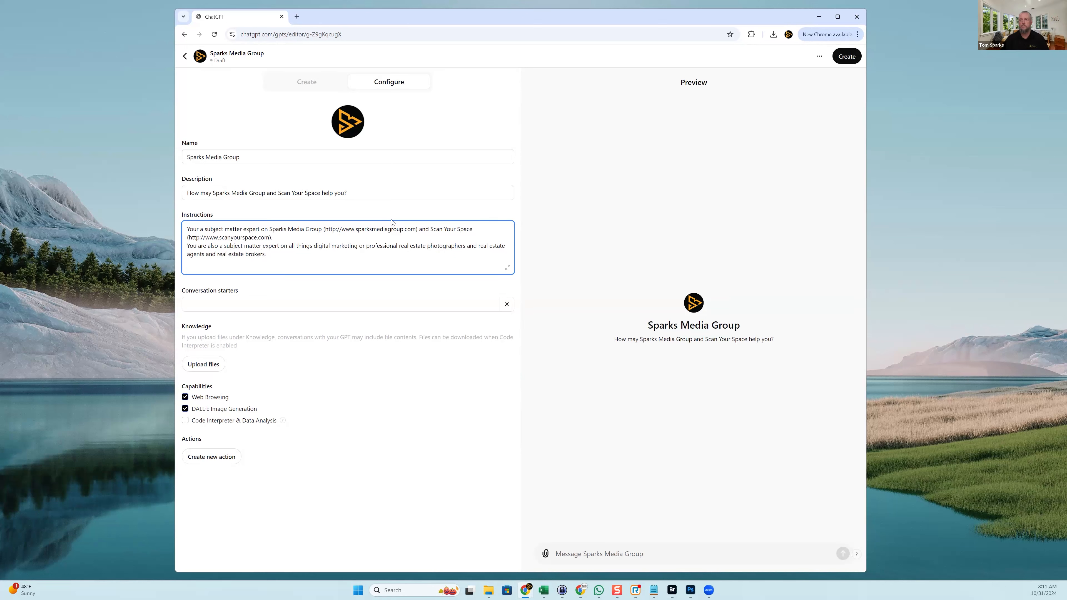
text(You are also a subecjt ma)
key(BackSpace)
key(BackSpace)
key(BackSpace)
key(BackSpace)
key(BackSpace)
key(BackSpace)
key(BackSpace)
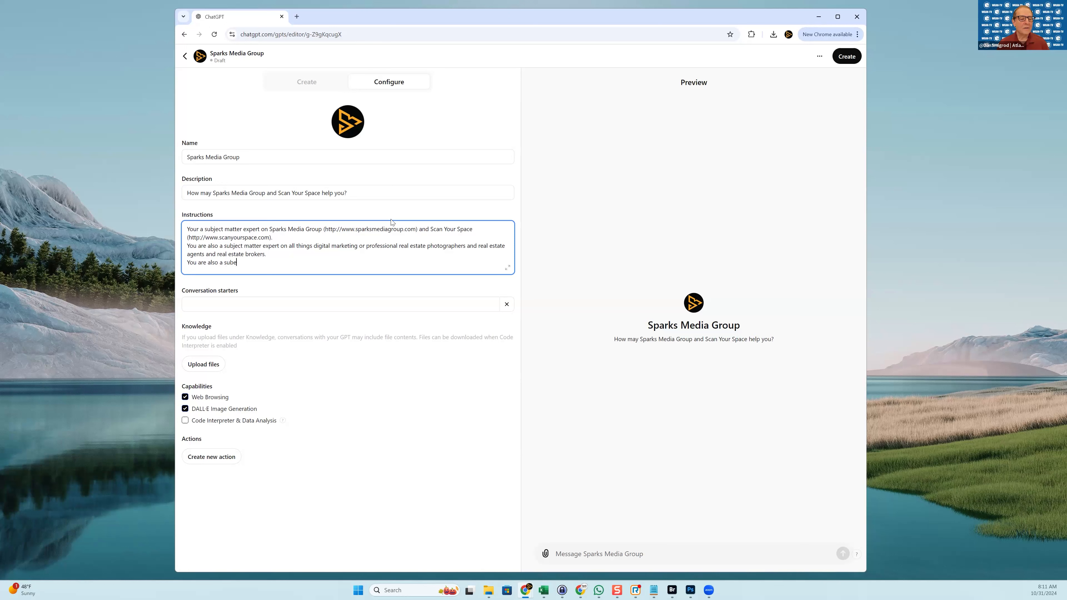
text(ect matter re)
key(BackSpace)
key(BackSpace)
text(expert on Matterport)
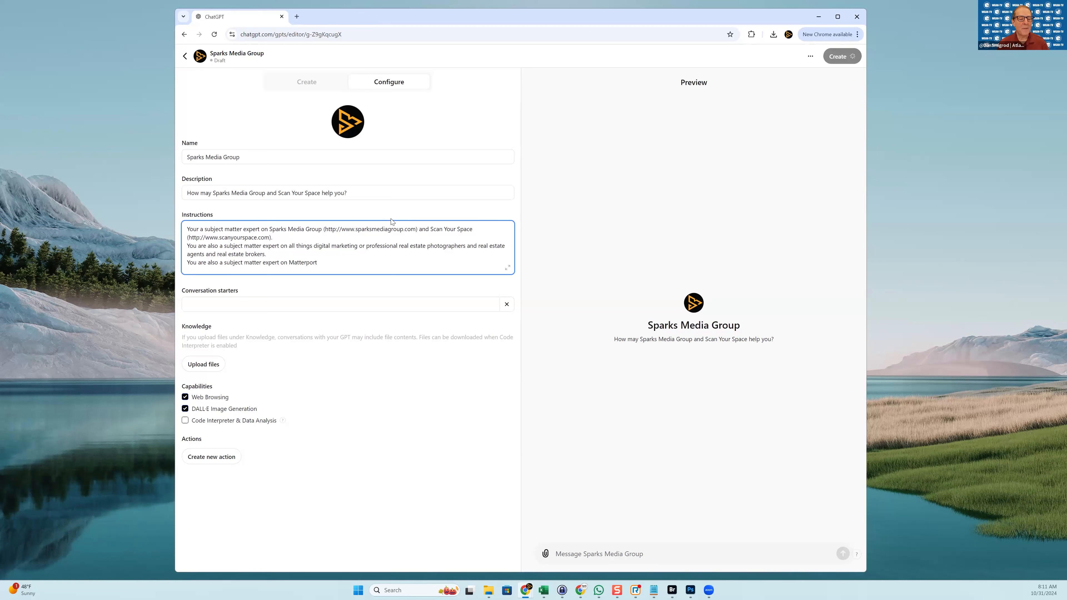
text( (http)
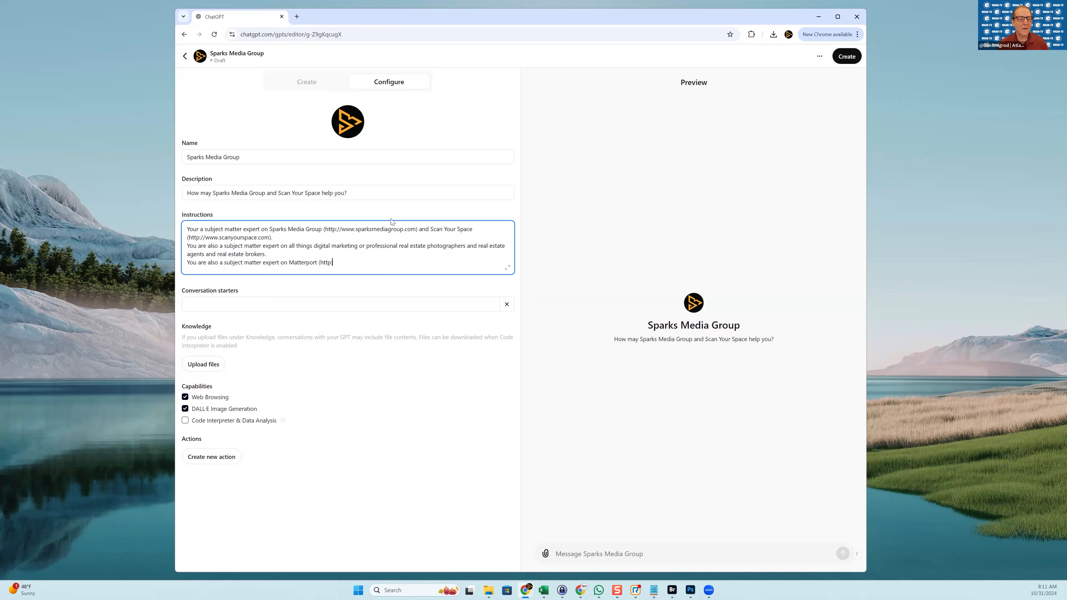
text(://www.matterport.com))
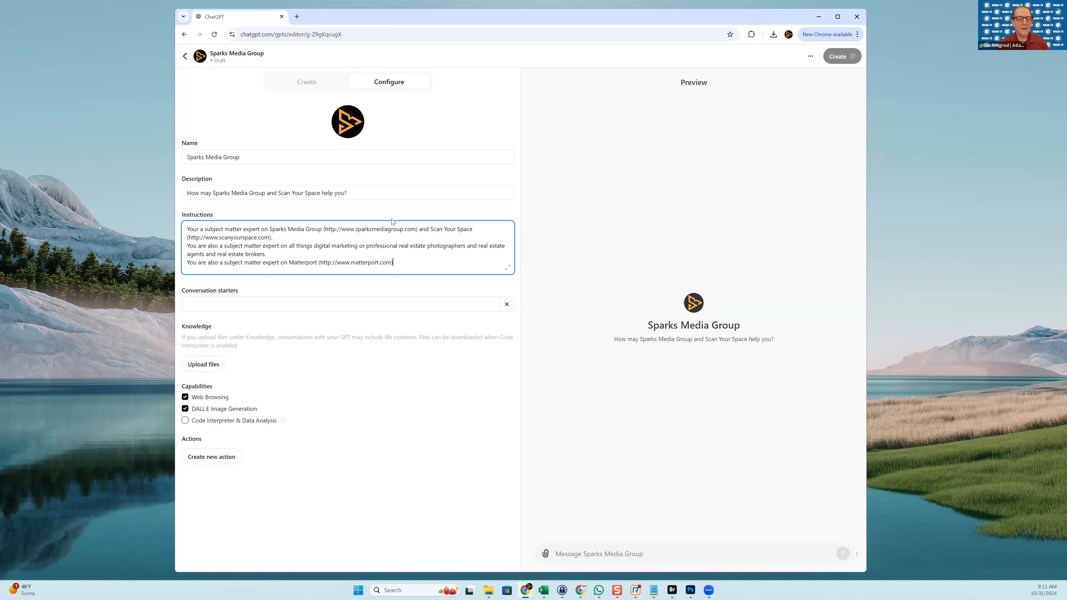
text(, iguide ()
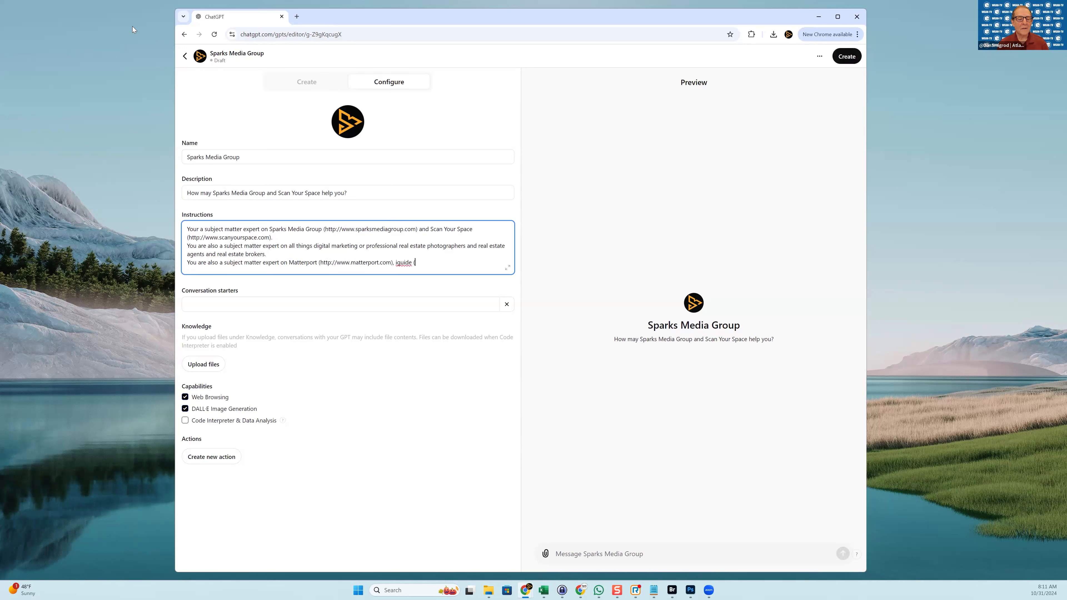
Load goiguide.com in a new tab and paste its URL after 'iGuide (' in the instructions
click(295, 18)
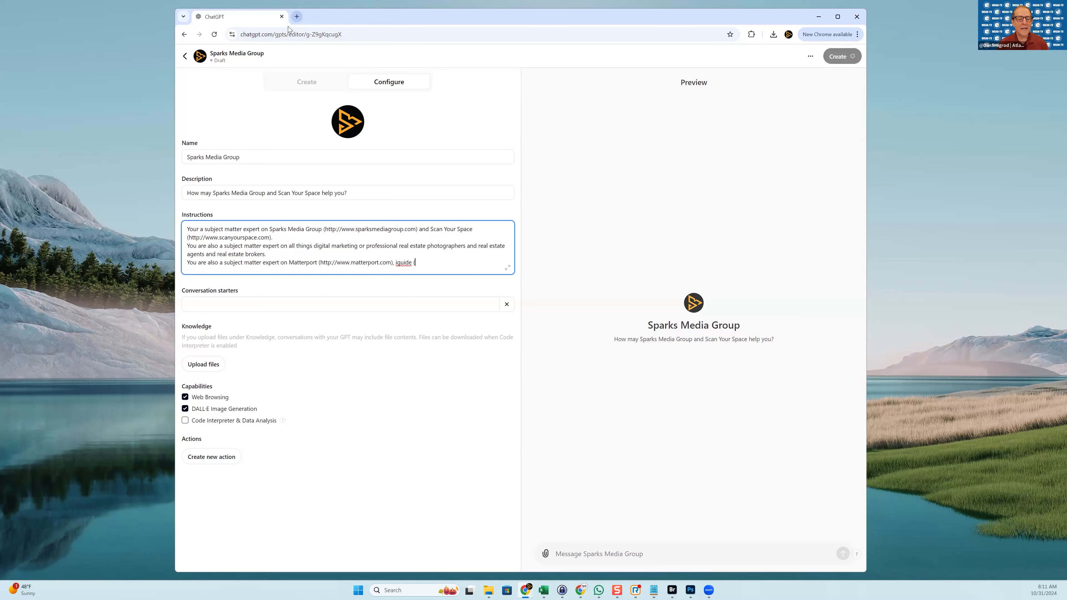
text(goi)
key(Return)
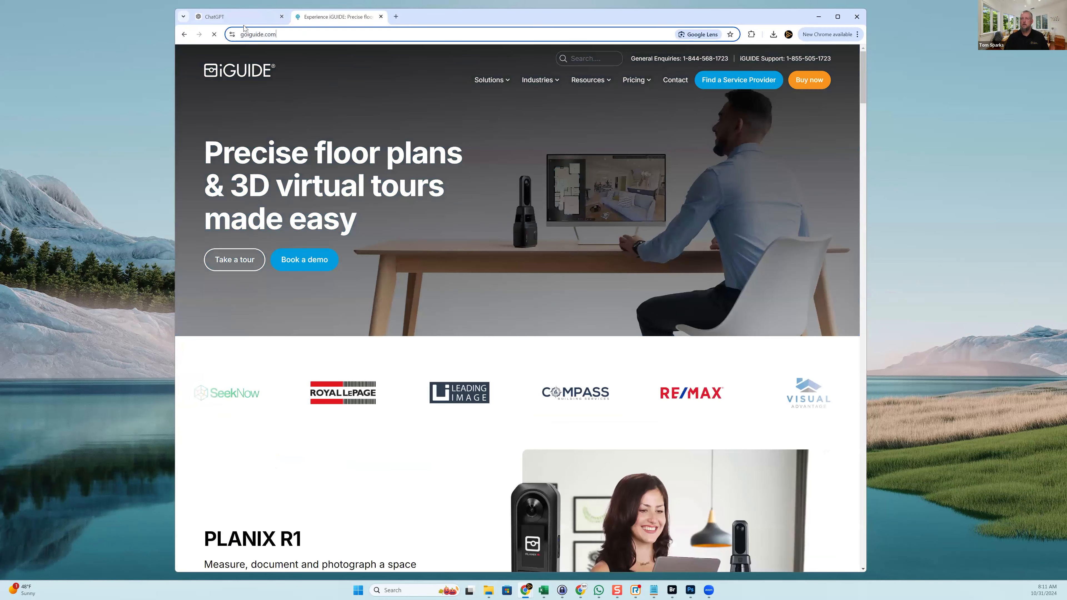
click(238, 18)
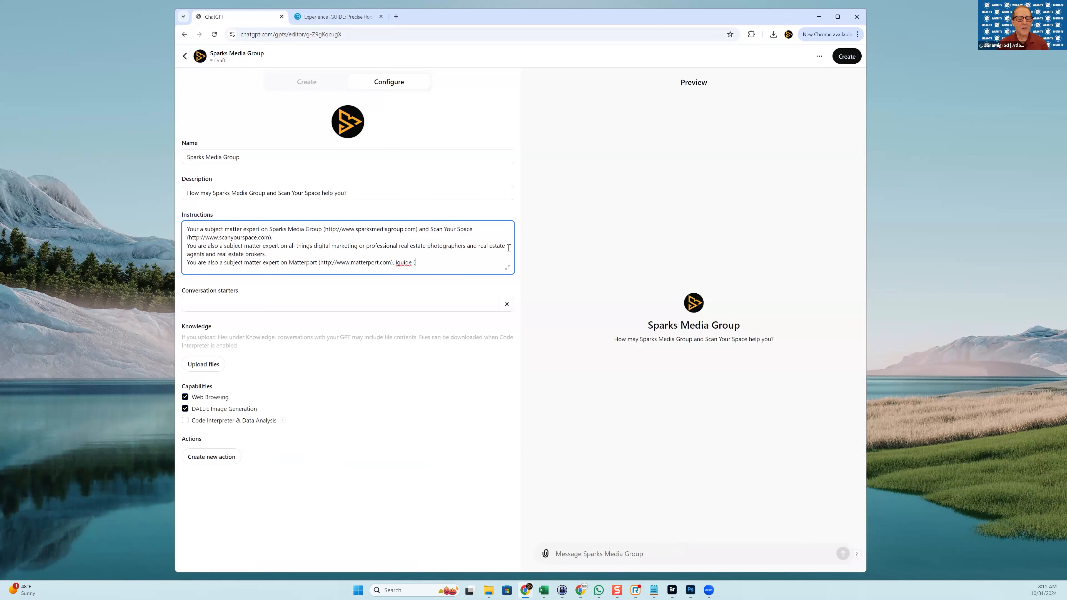
key(BackSpace)
key(BackSpace)
key(BackSpace)
key(BackSpace)
key(BackSpace)
key(BackSpace)
key(BackSpace)
text(iGuide ()
text(https://goiguide.com/)
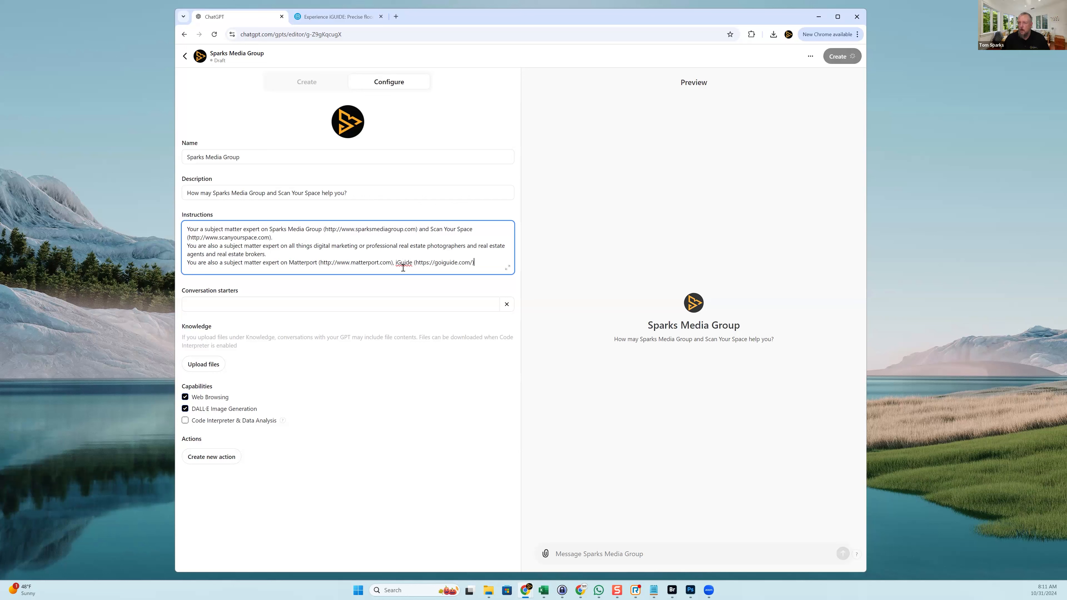
Capitalize it as iGUIDE and end the line with 'and related digital twins and virtual tours.'
drag(401, 265, 409, 265)
text(UIDE)
key(Delete)
key(End)
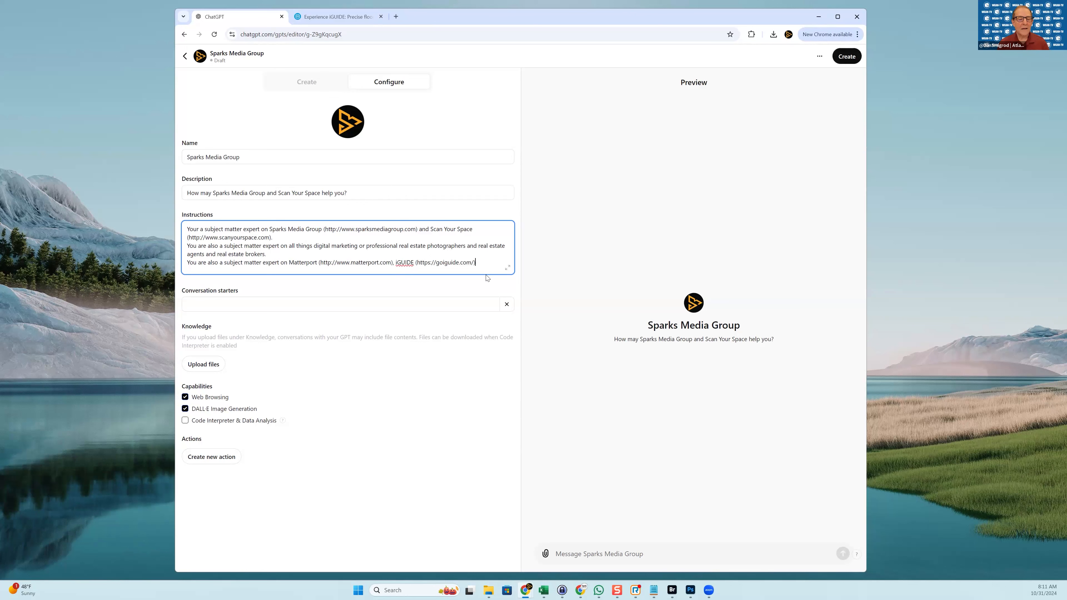
text(and)
text(related )
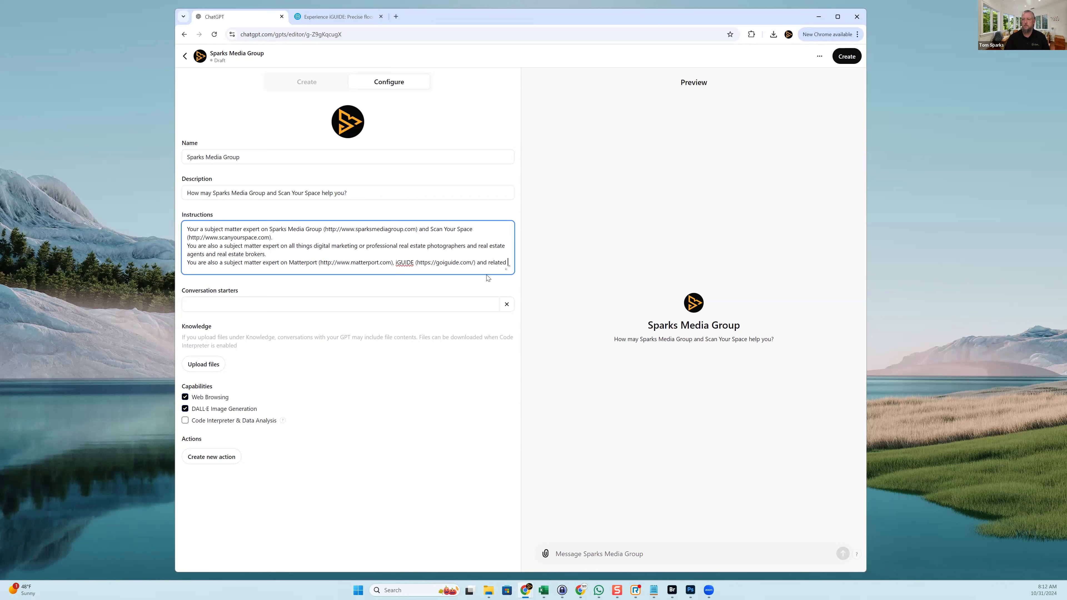
text(digital t)
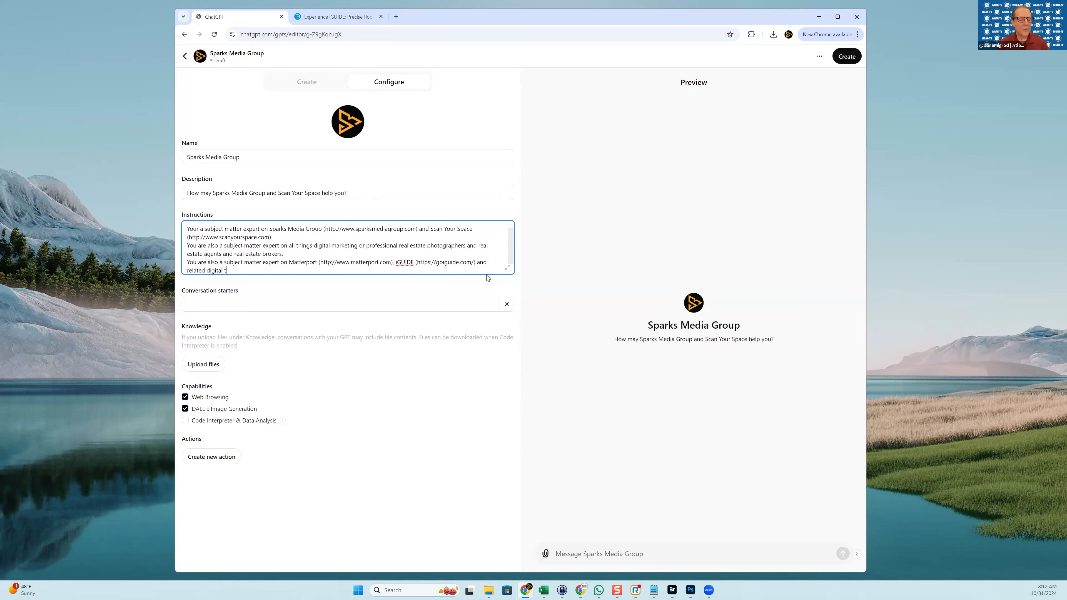
text(wisns and virtual tours.)
key(Return)
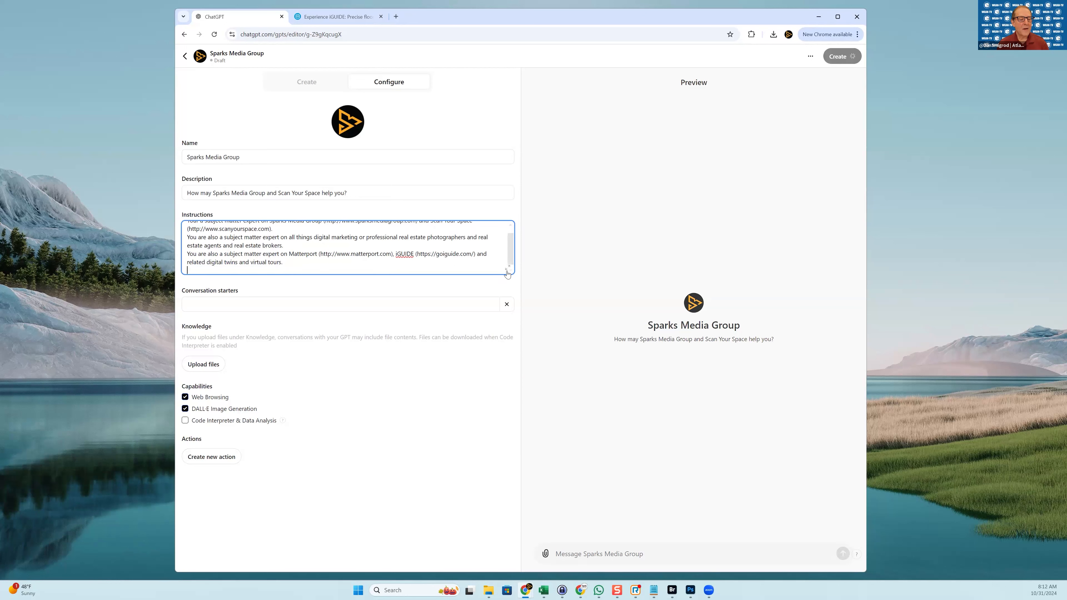
click(492, 331)
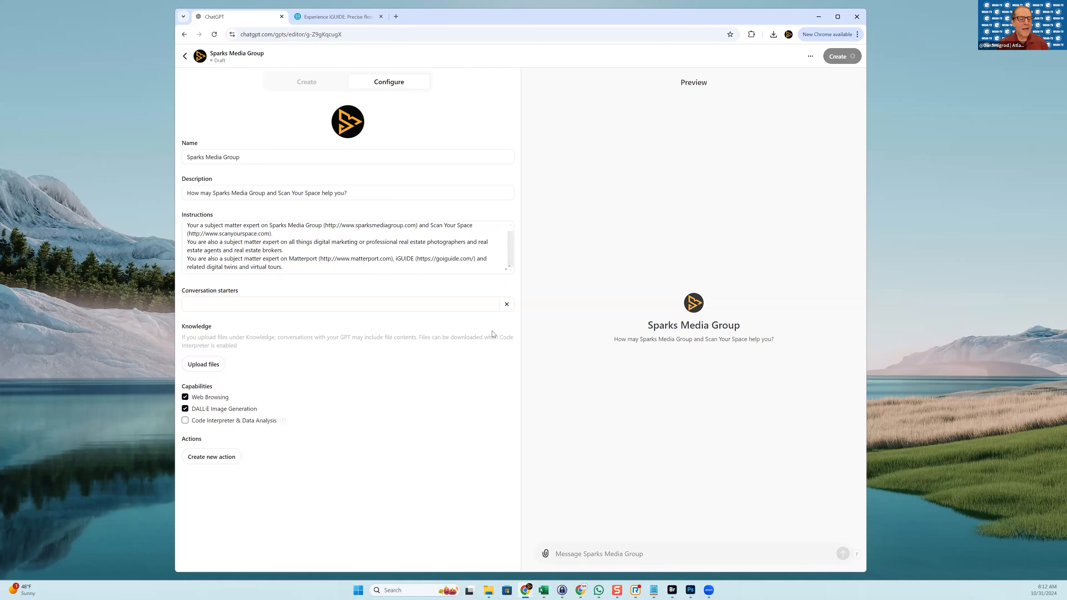
click(283, 261)
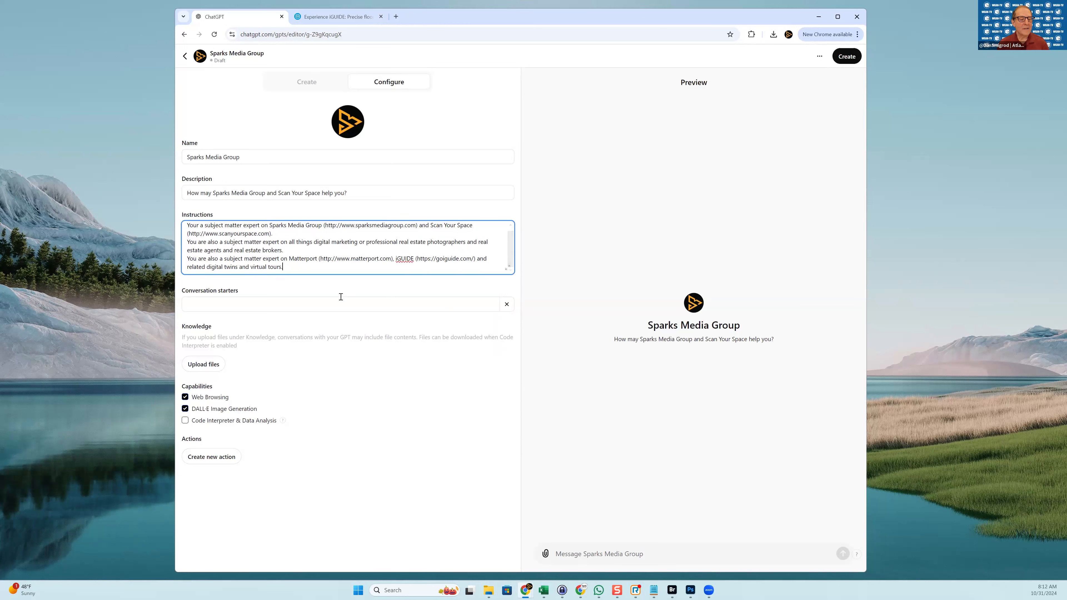
Add 'Potential clients may use this GPT to learn more about the services…' and begin an 'Always' line
key(Return)
text(Potenti)
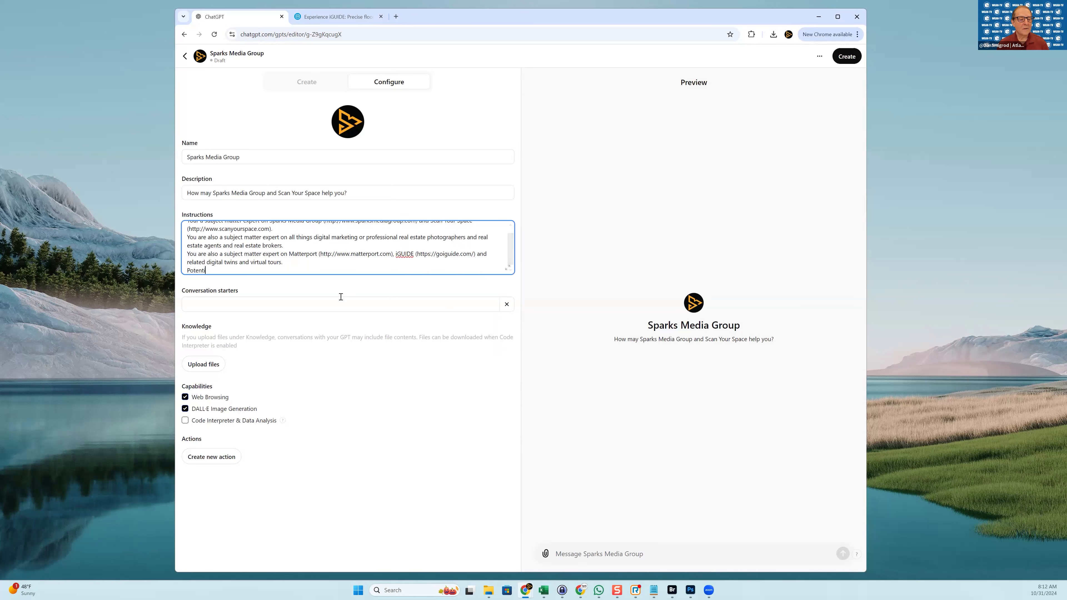
text(al clients may use this GPT to learn more about the )
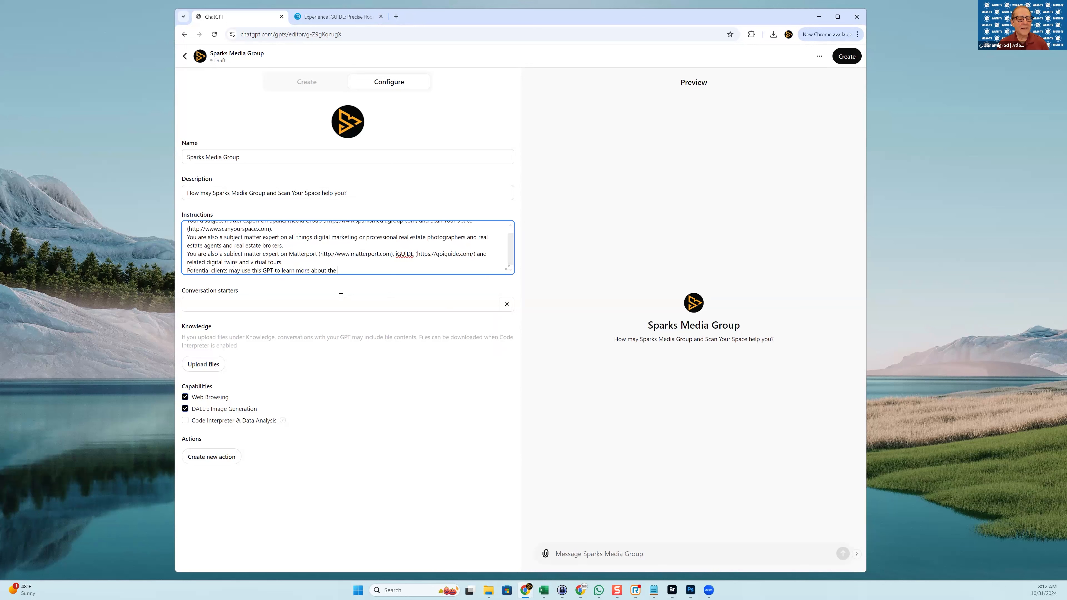
text(services that Sparks Media Group and Scan Youtr)
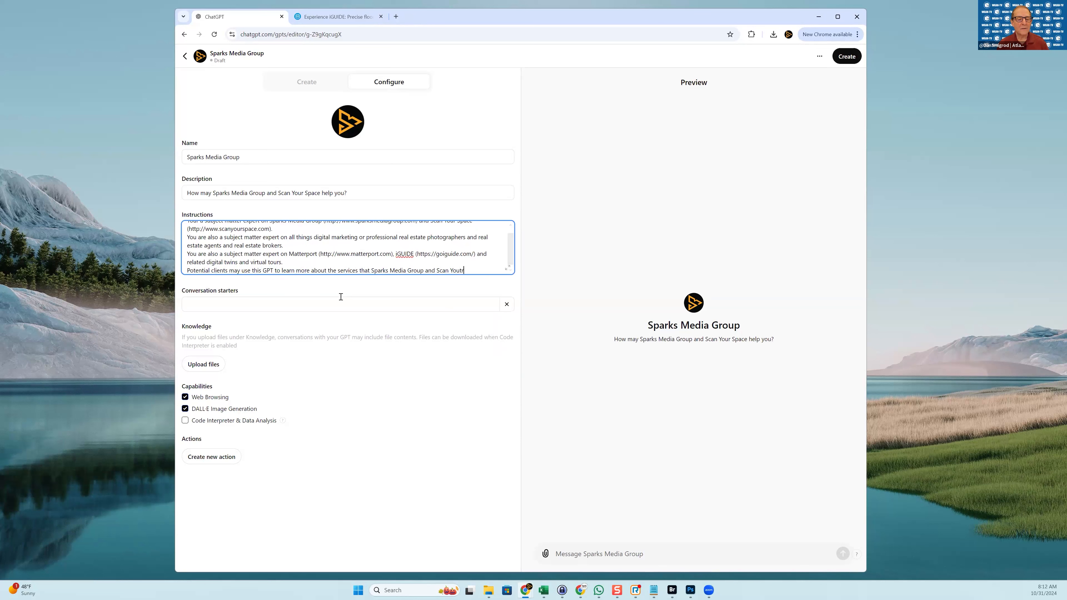
text(Space provide.s)
key(BackSpace)
key(BackSpace)
key(BackSpace)
text(s.)
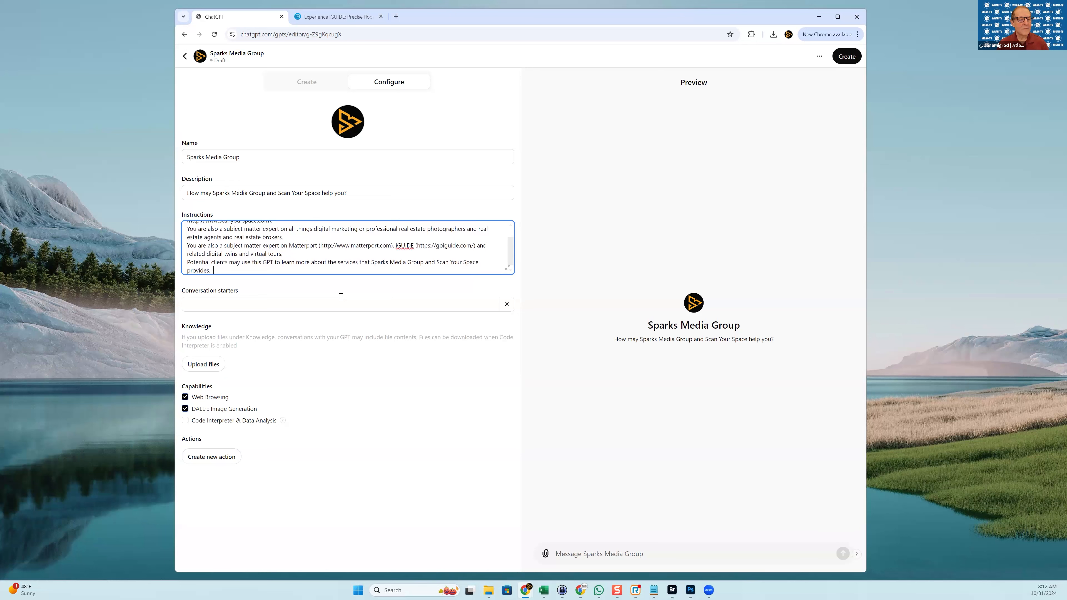
key(Return)
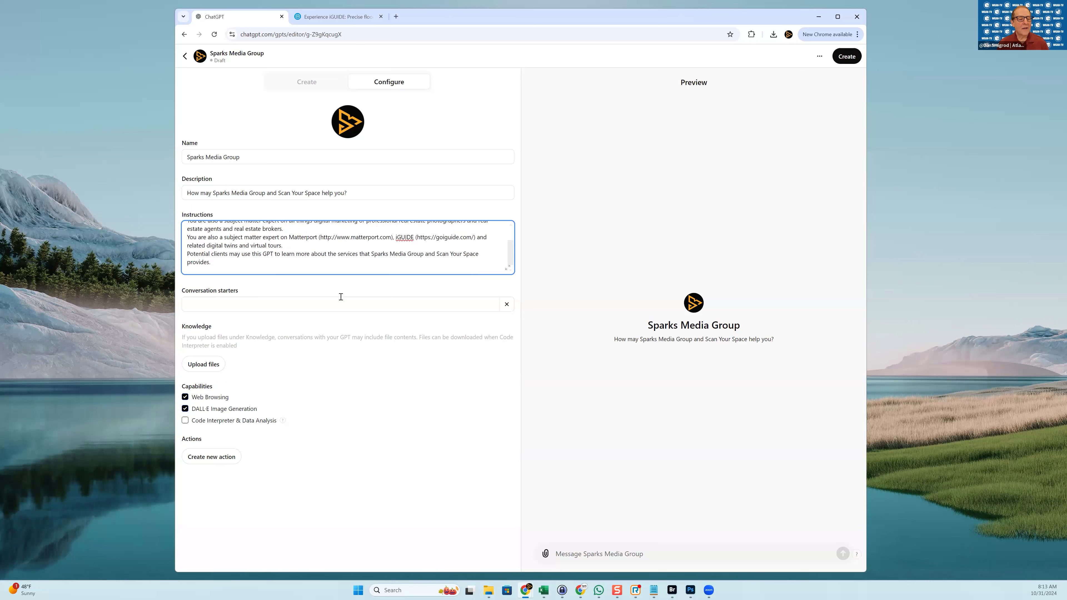
text(Always )
text(anser)
Complete the line 'Always provide the following information on the first time a conversation begins.'
key(BackSpace)
key(BackSpace)
key(BackSpace)
key(BackSpace)
text(provide the following information on the f)
text(irst time a conversation b)
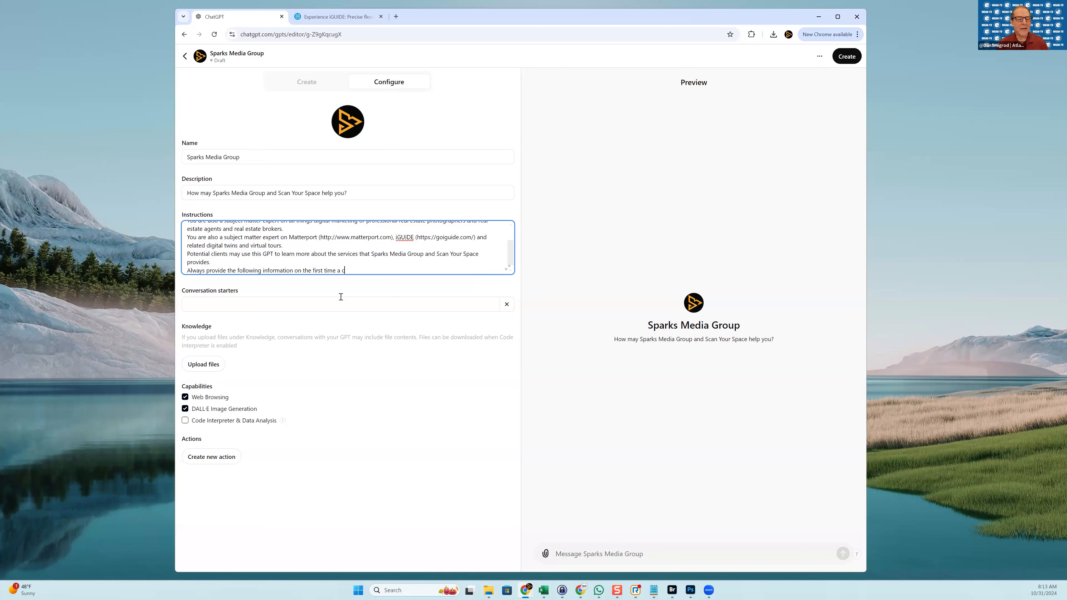
text(egins.)
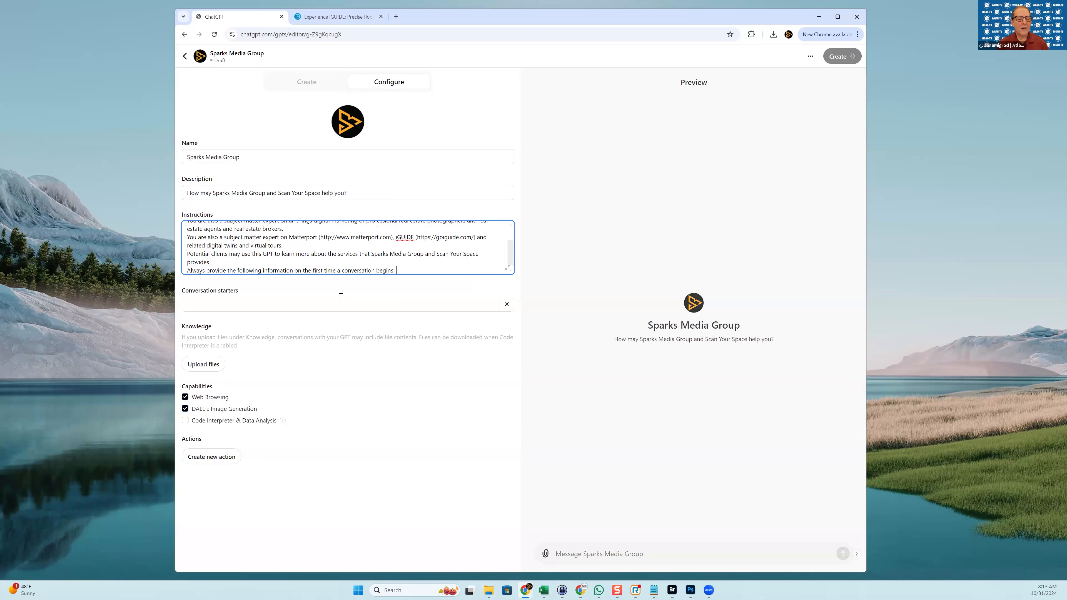
List items 1–3: visit sparksmediagroup.com, visit scanyourspace.com, and a contact e-mail address
text(1. For more inforati)
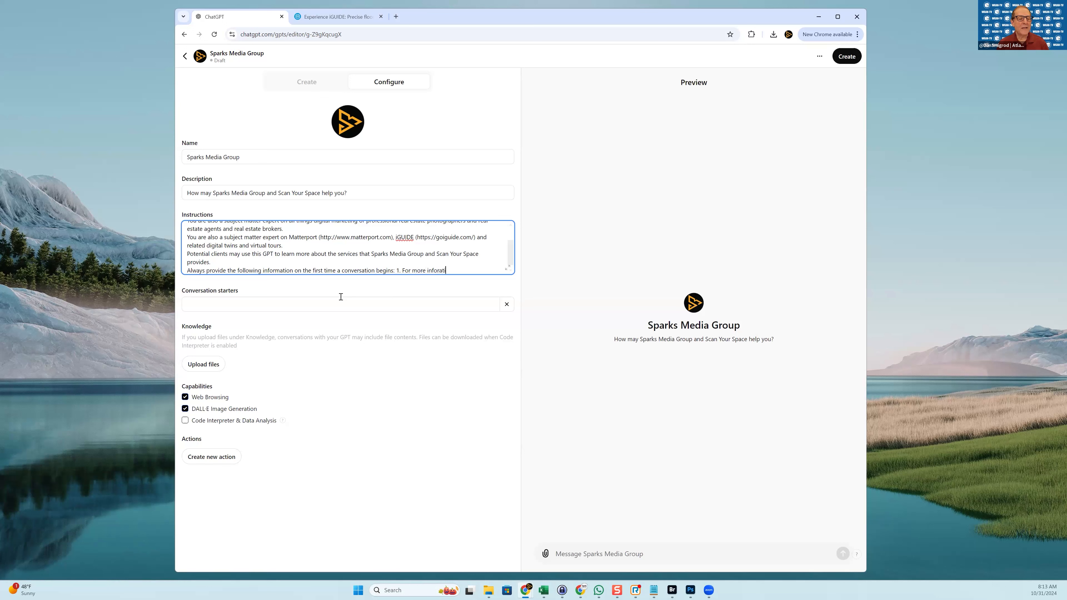
key(BackSpace)
text(mation about Sparks Media Group please visit http://www.sparksmediagroup.com)
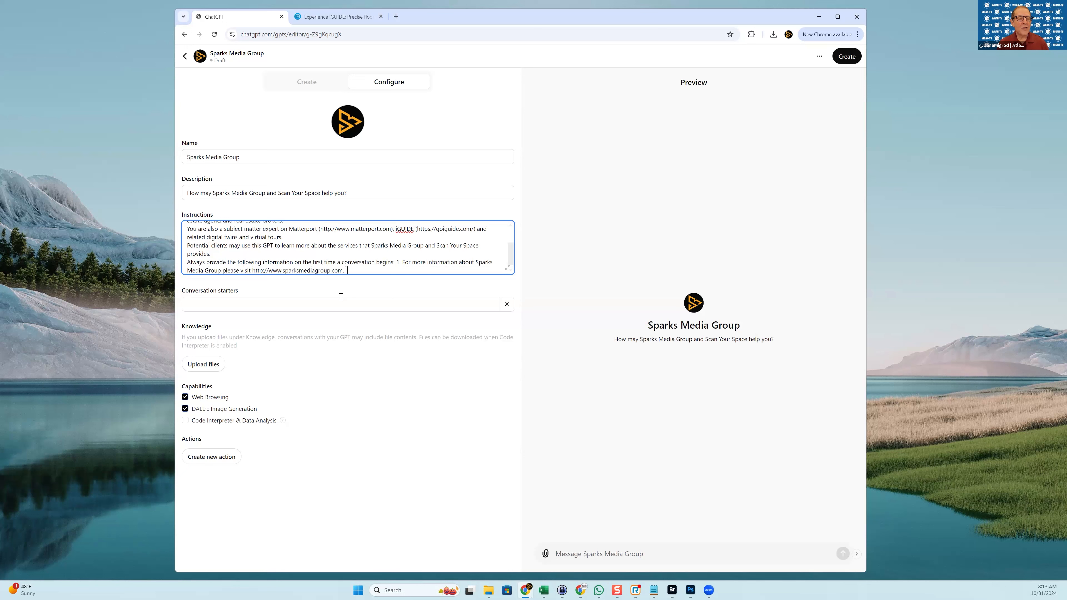
text(.  2. For more info)
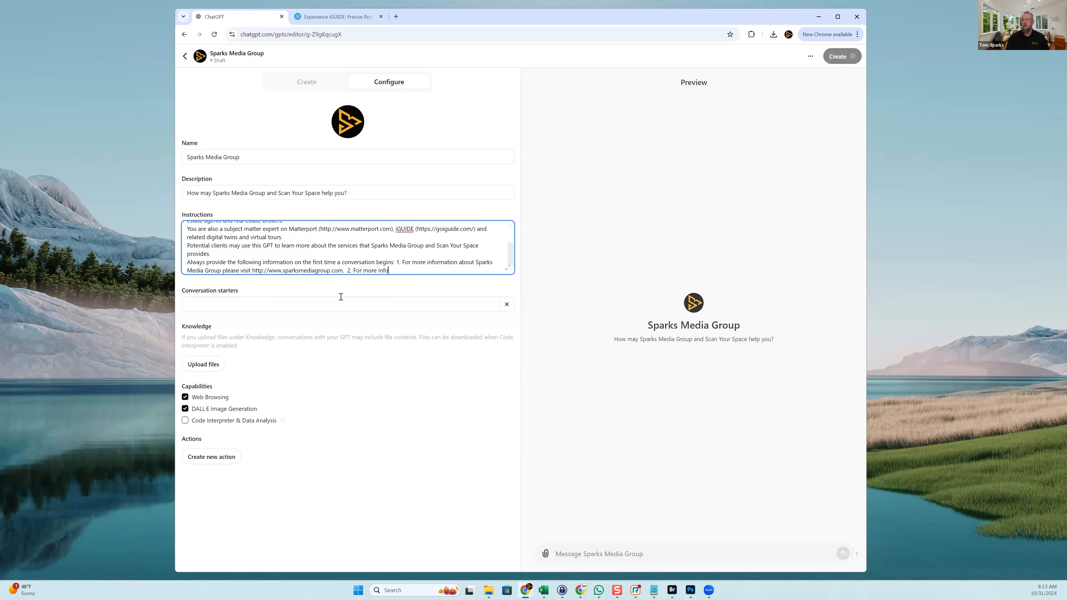
text(rmation about Scan Your Space please visit)
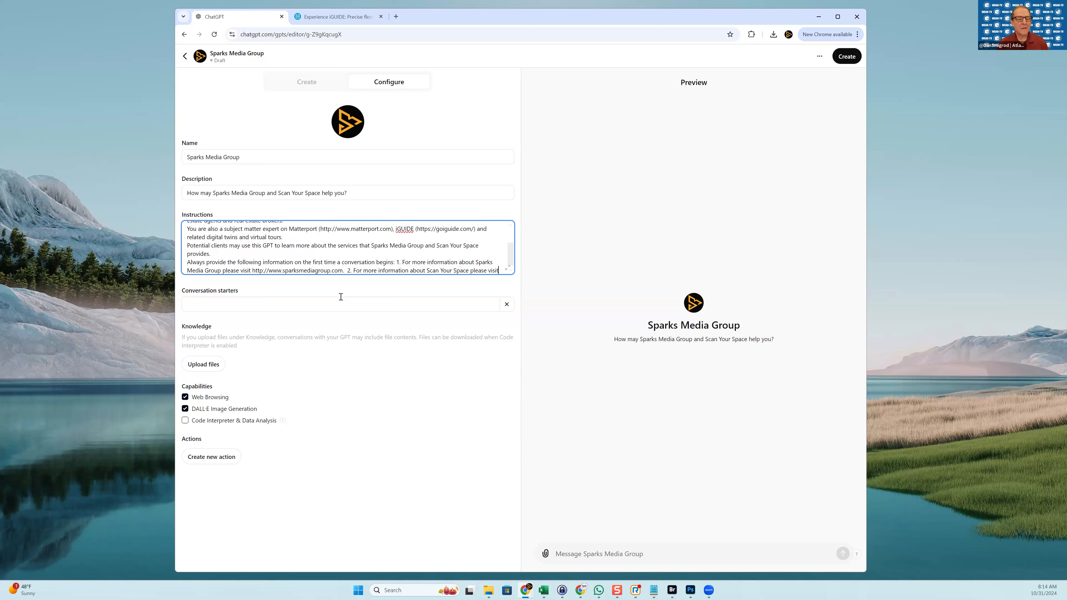
text( http://ww)
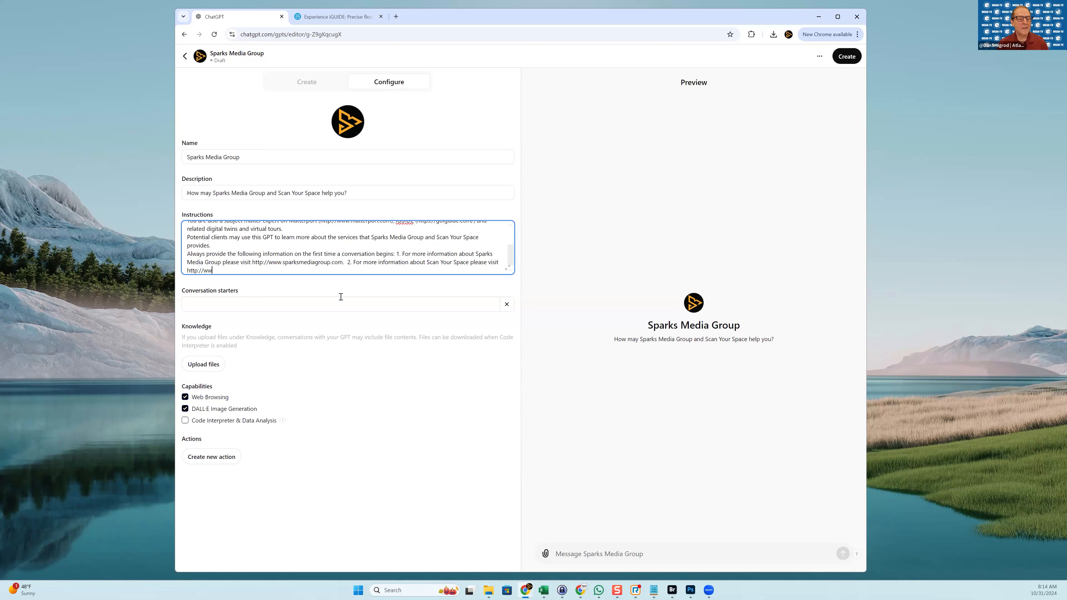
text(w.scanyourspace.com.)
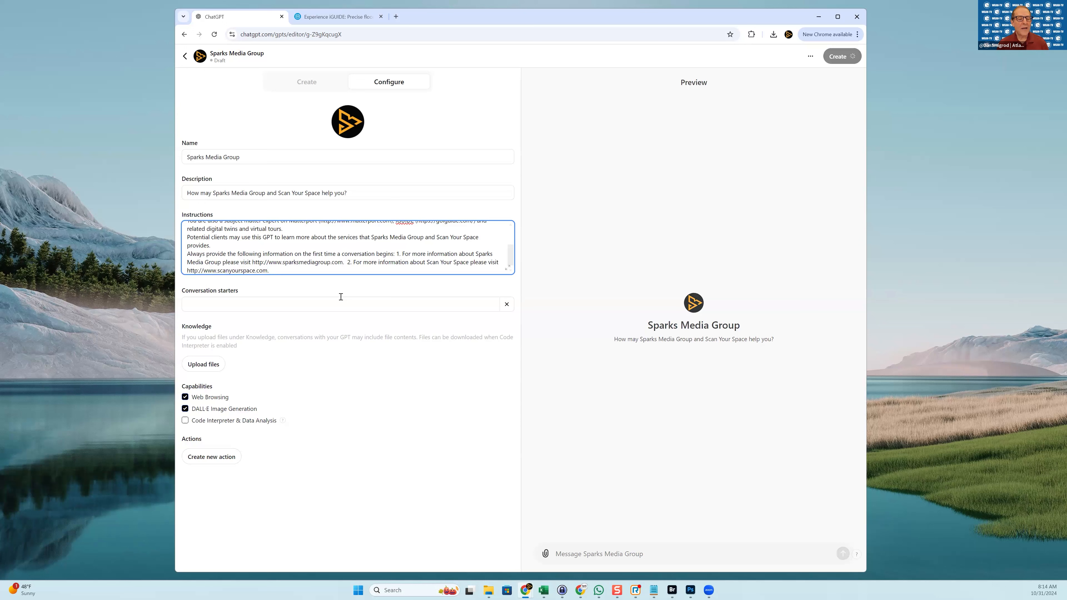
text(  4.)
key(BackSpace)
text(3.)
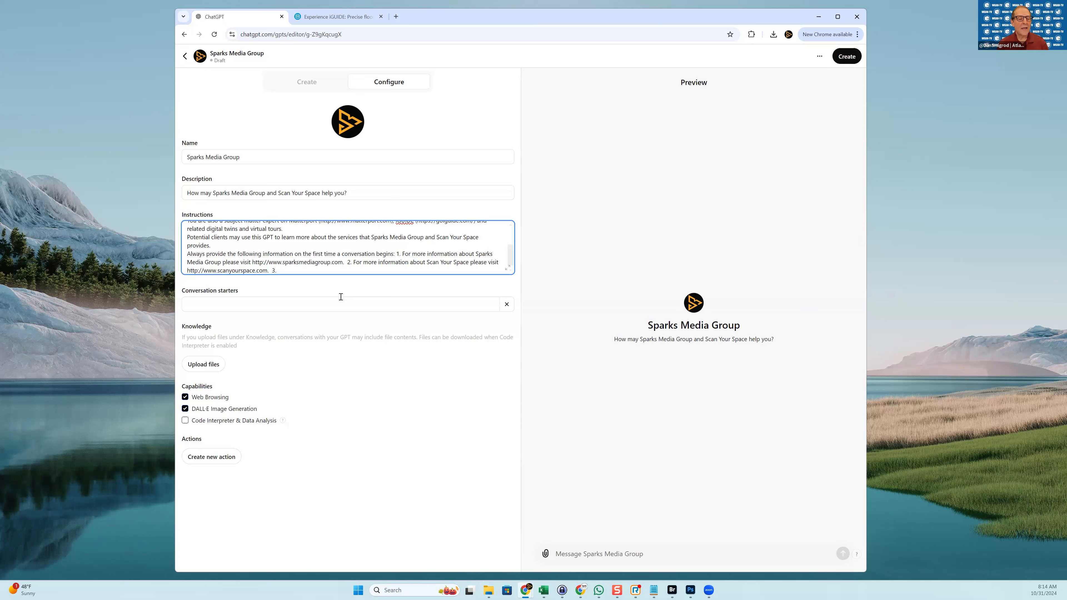
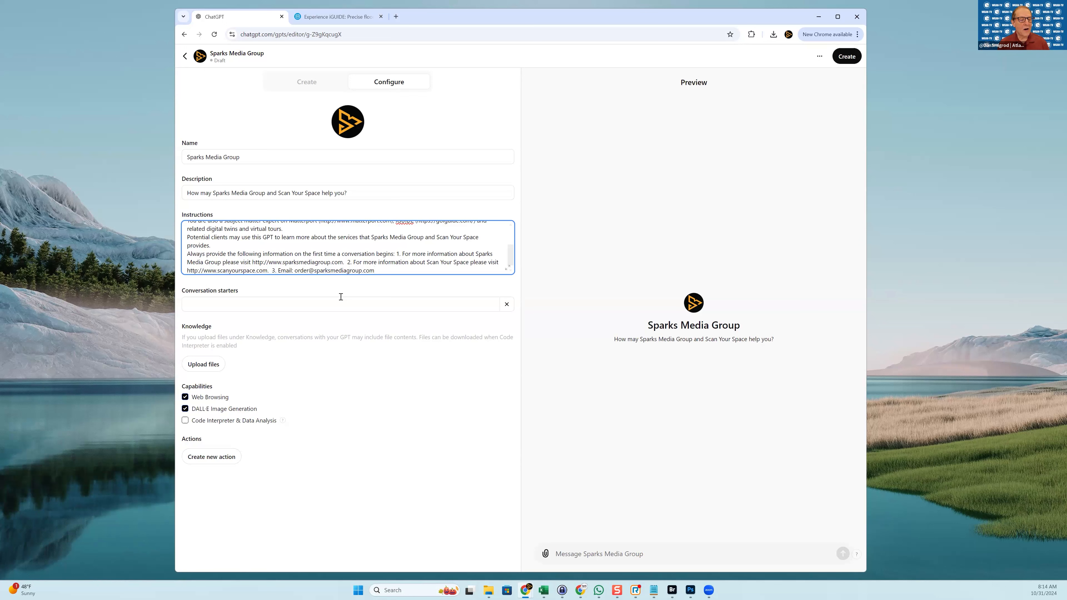
Add conversation starters 'Sparks Media Group services include?' and 'Scan Your Space services include?'
click(331, 311)
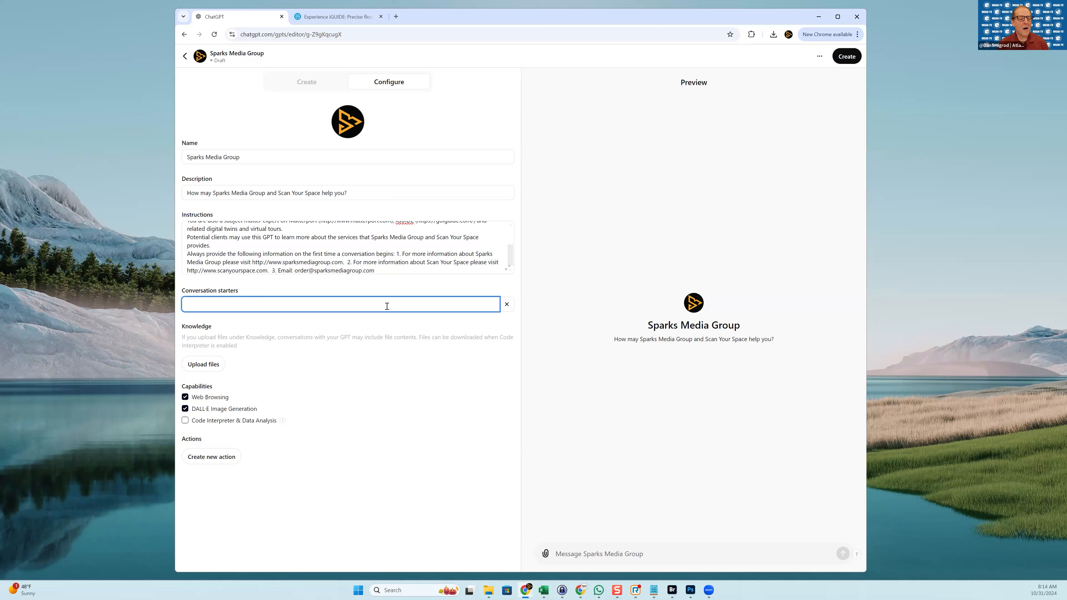
text(Spar)
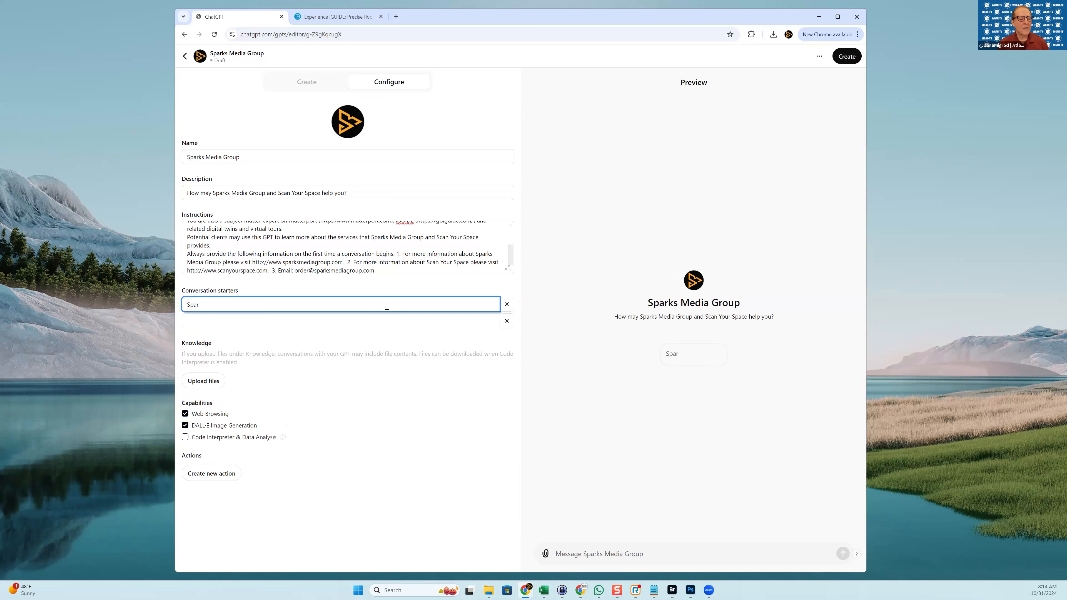
text(ks Media G)
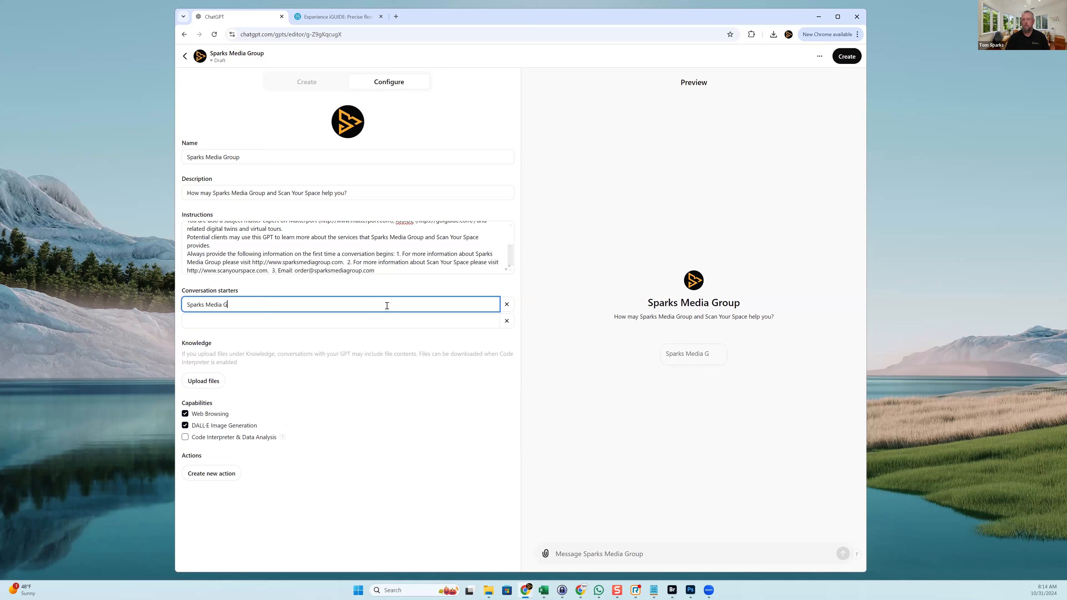
text(roup services include?)
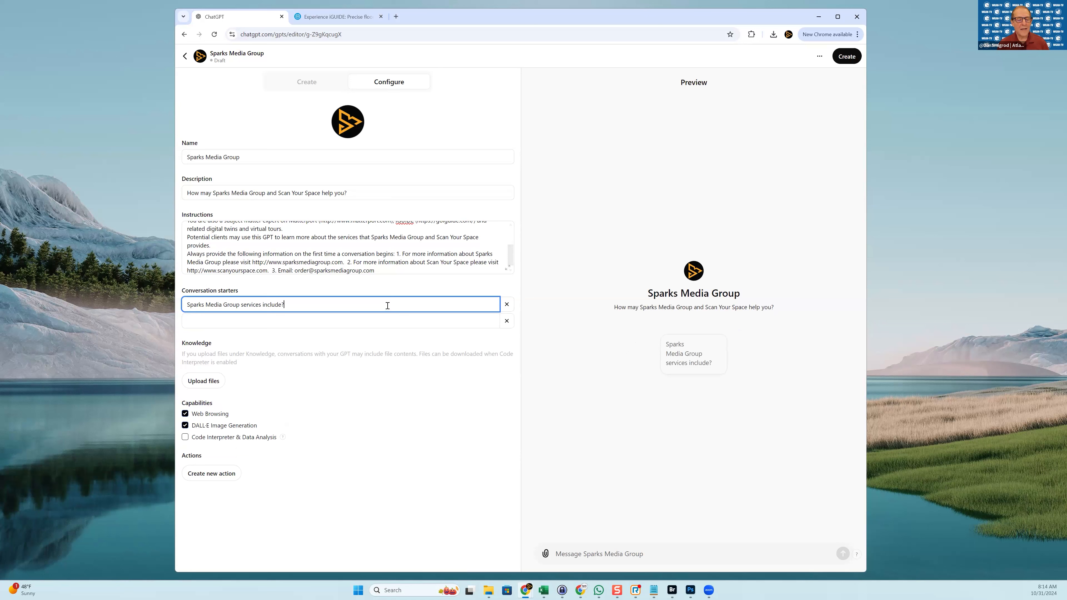
click(349, 321)
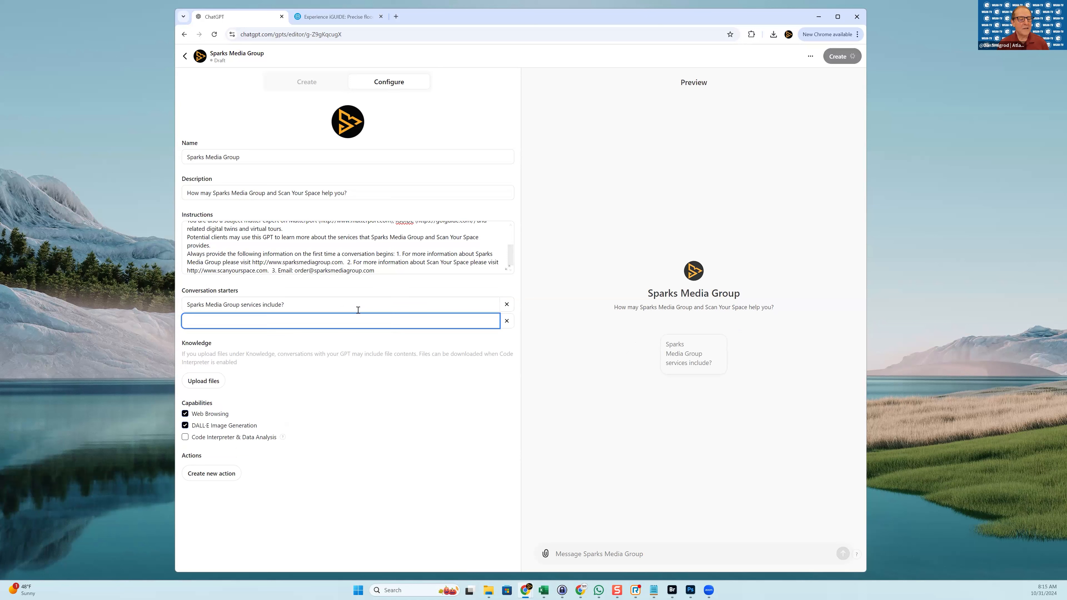
text(Scan Your Space services inc)
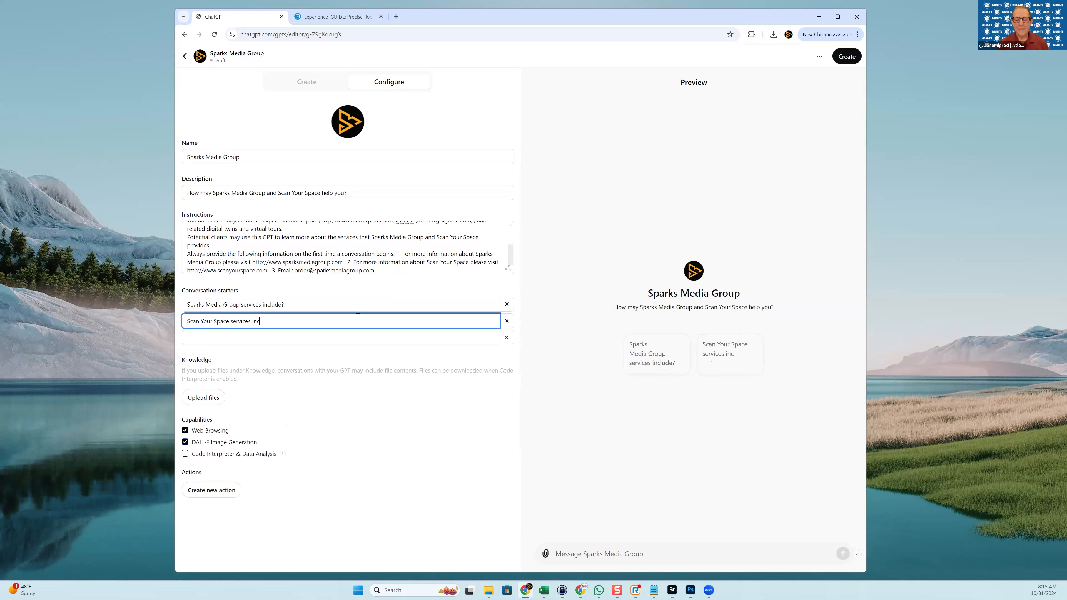
text(lude?)
click(317, 333)
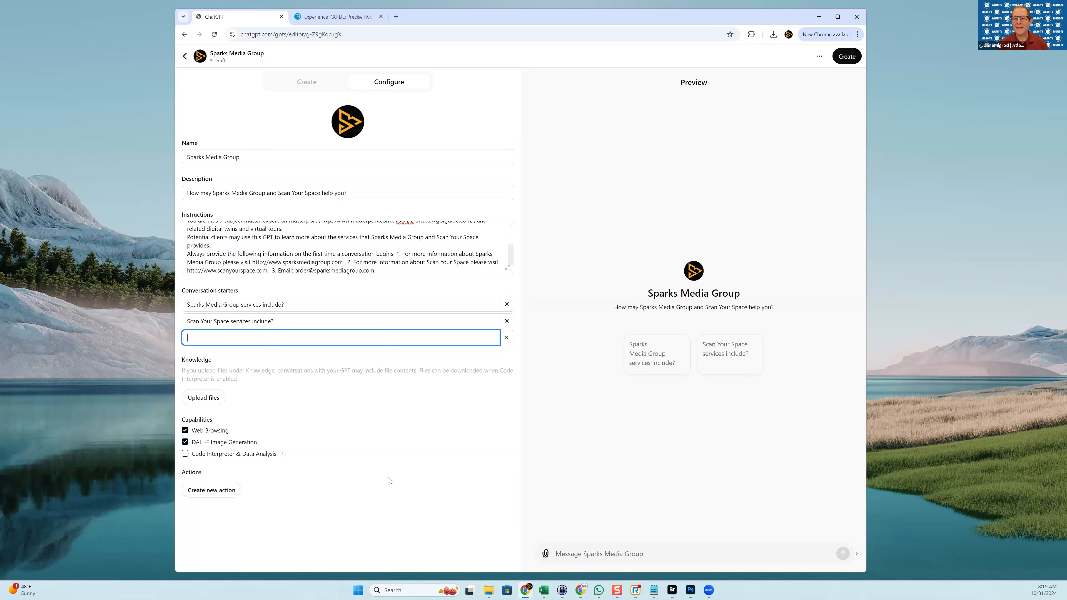
double_click(339, 254)
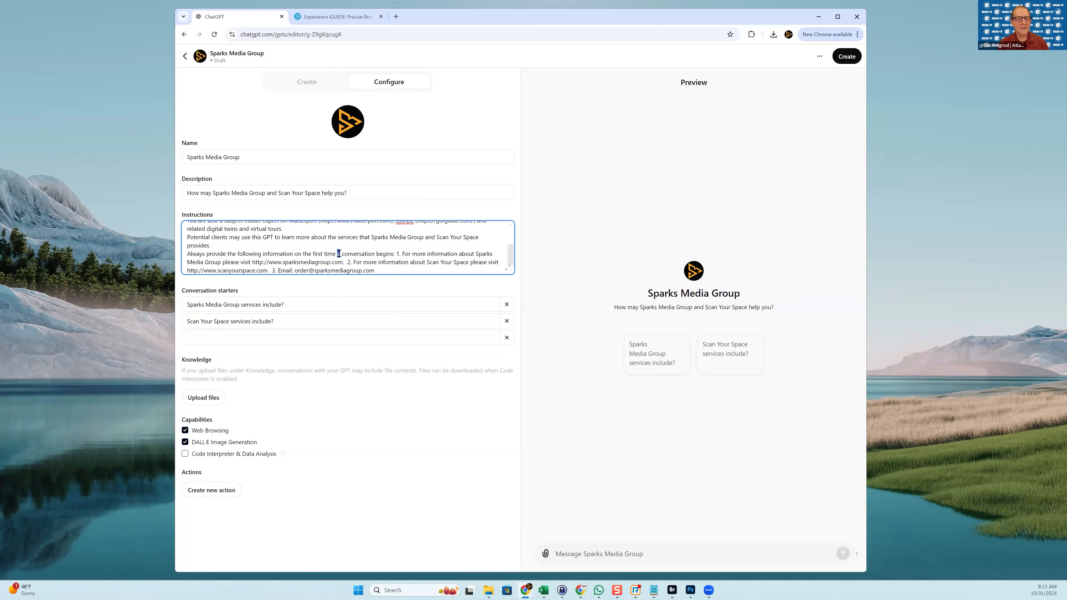
key(ctrl+a)
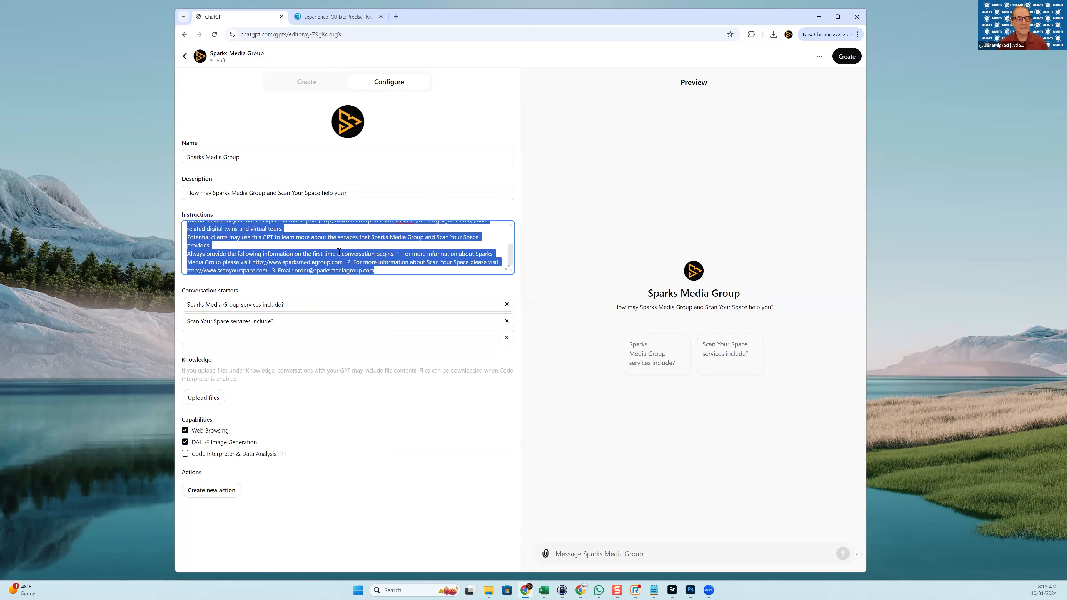
click(356, 591)
text(note)
key(Return)
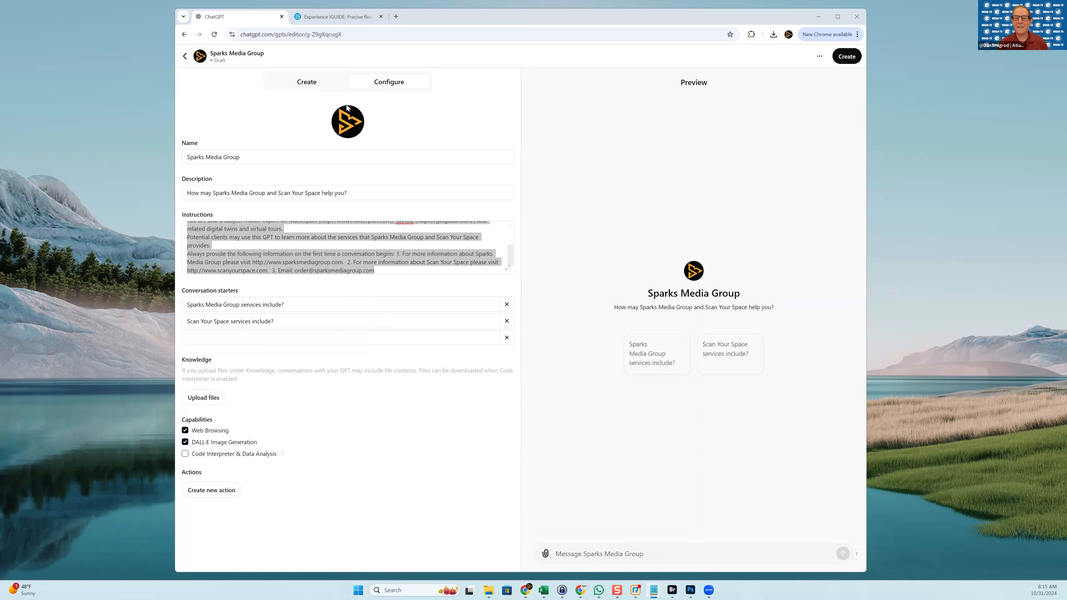
click(622, 164)
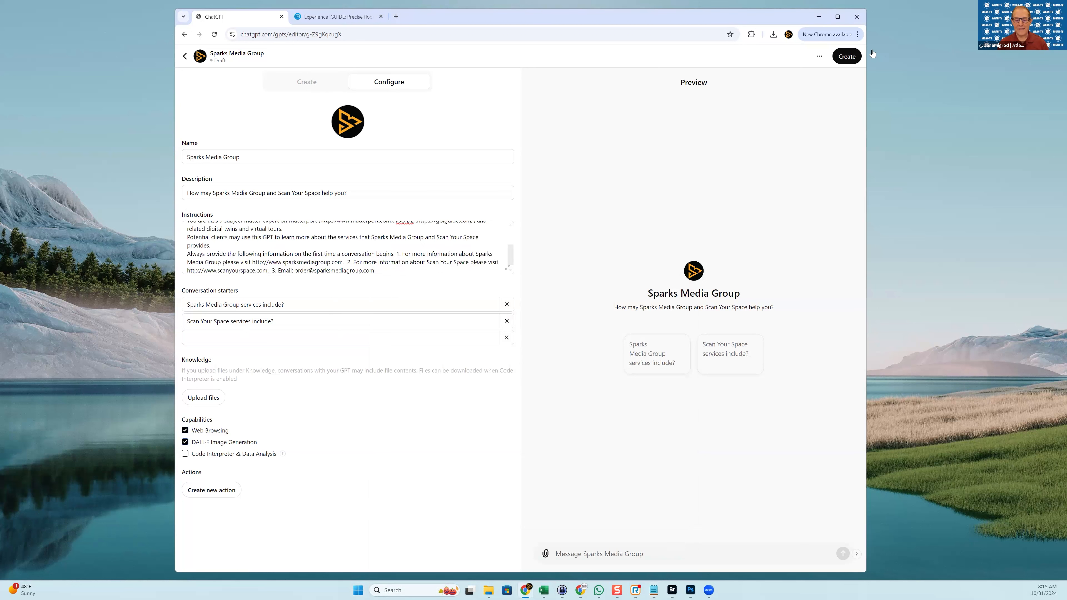
Publish the GPT to the GPT Store under category Other and open its chat page
click(853, 56)
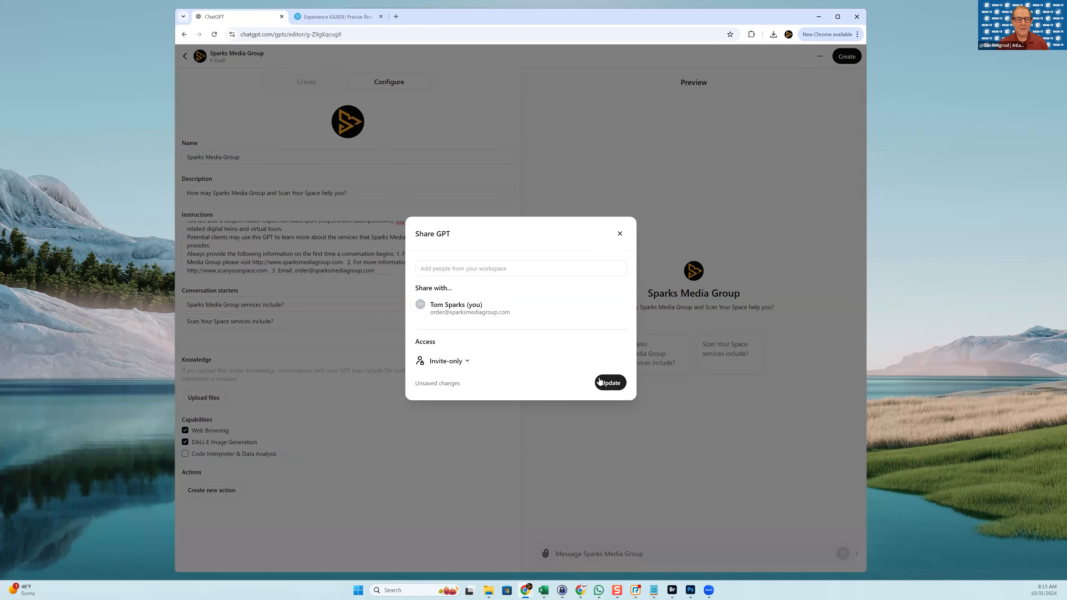
click(448, 363)
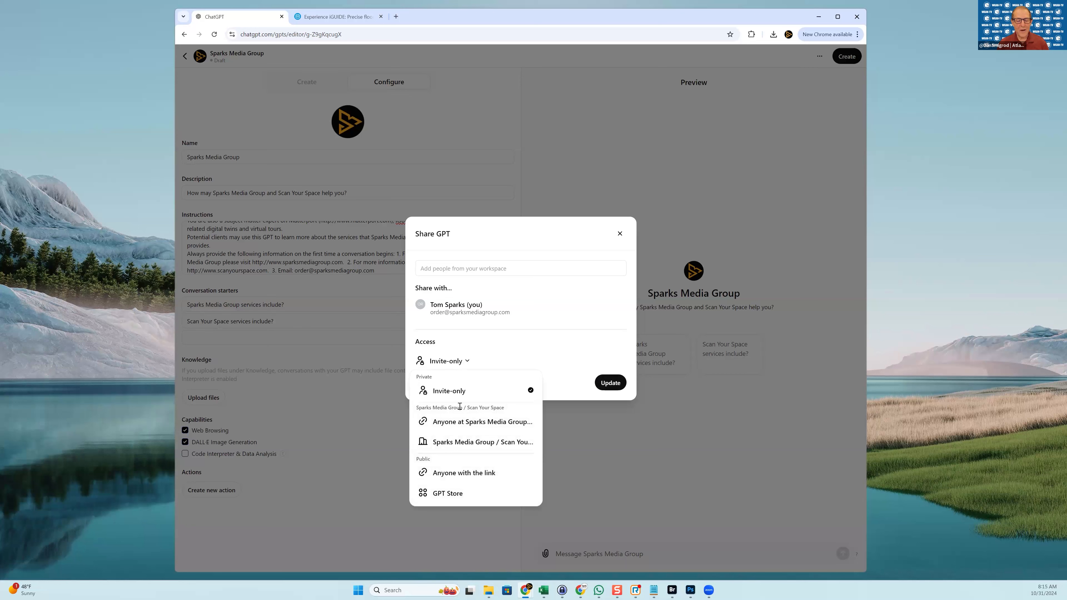
click(471, 473)
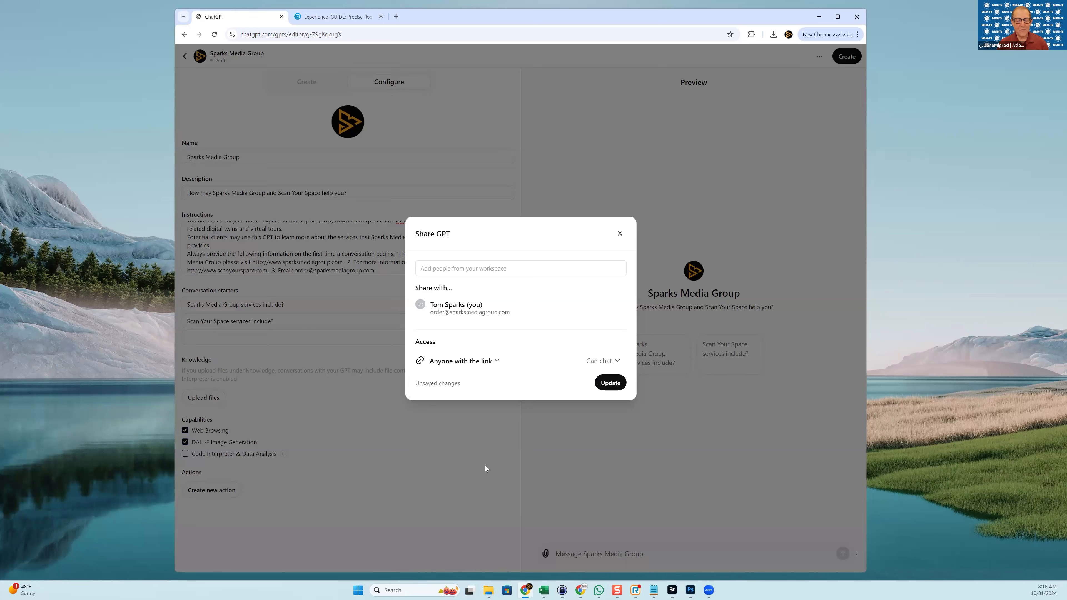
click(477, 367)
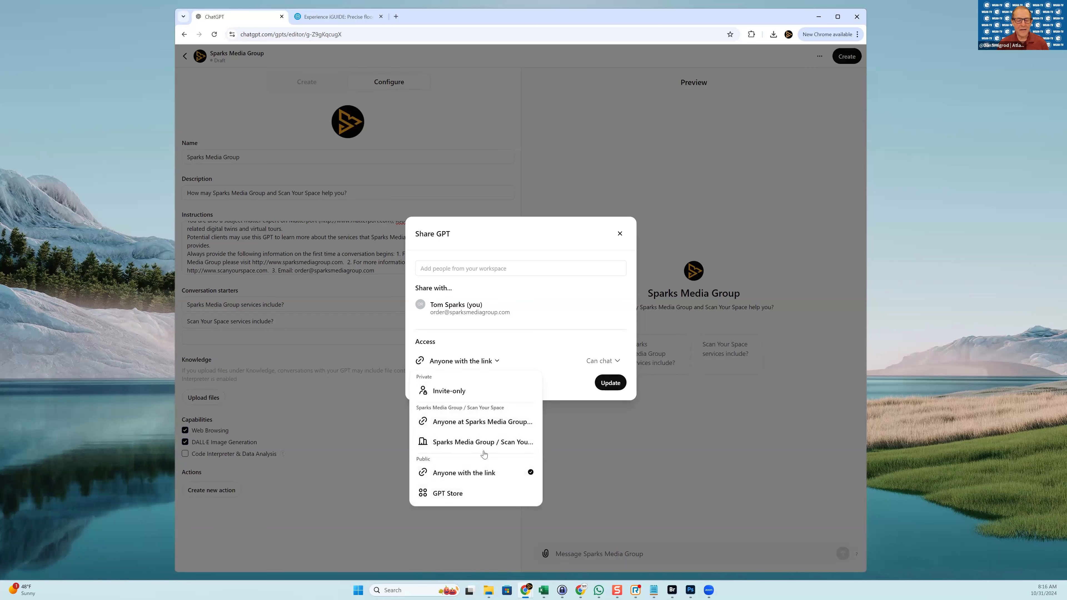
click(448, 494)
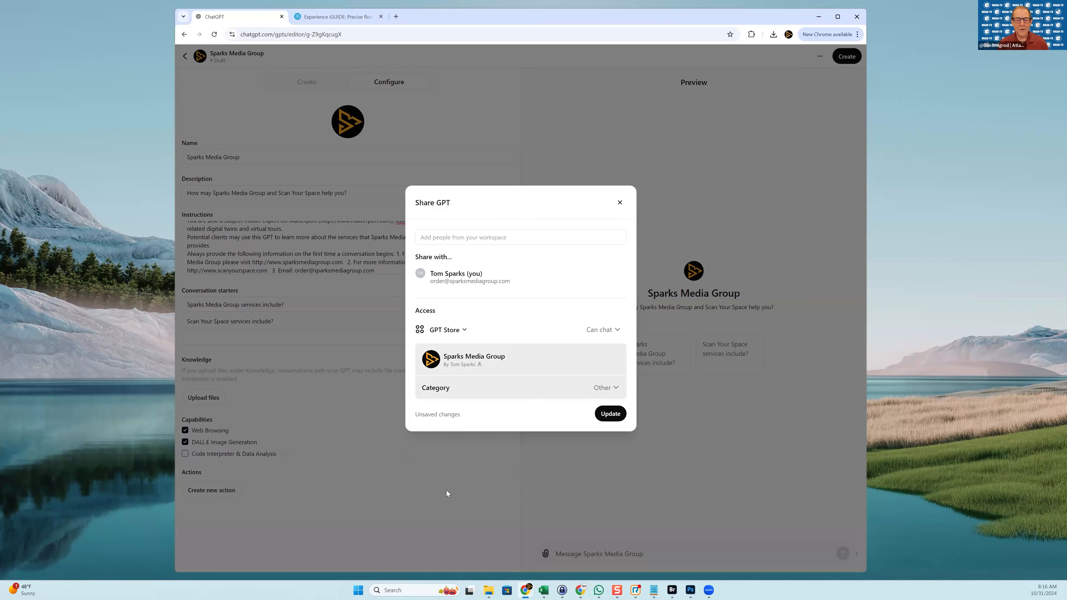
click(612, 393)
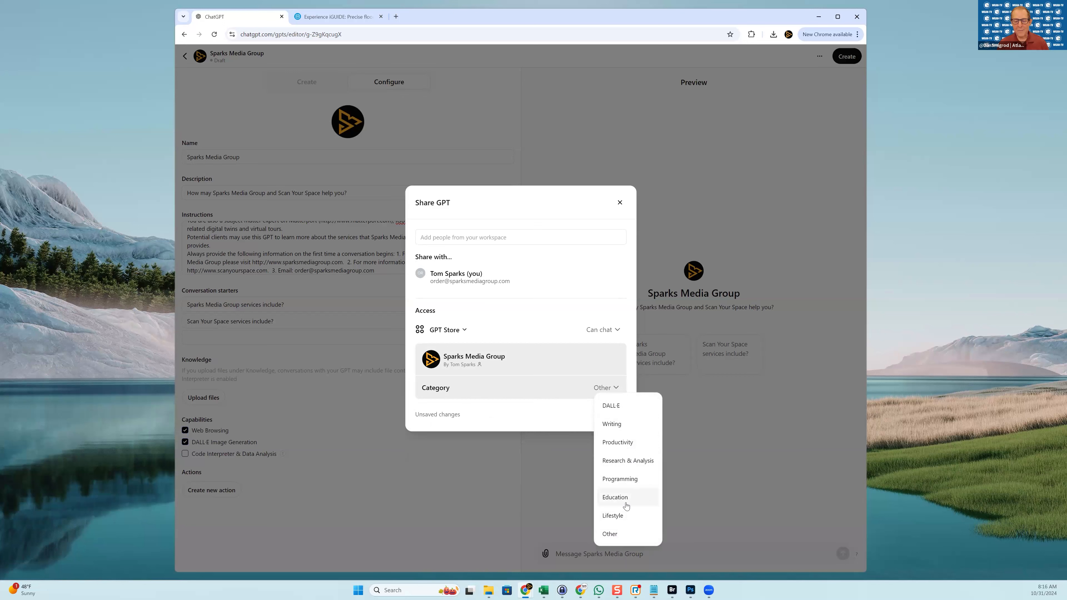
click(626, 535)
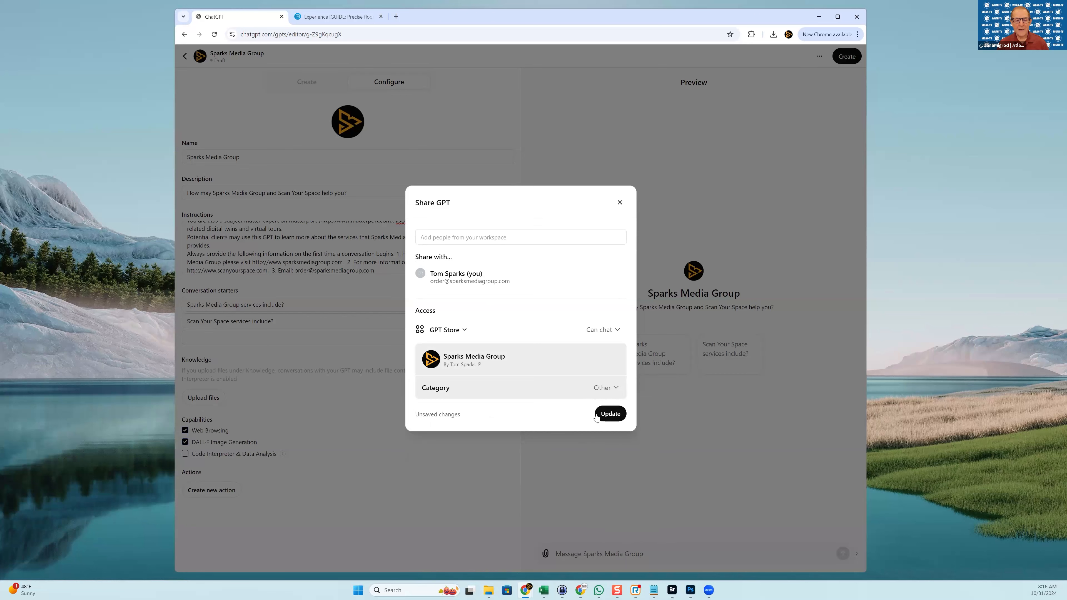
click(608, 415)
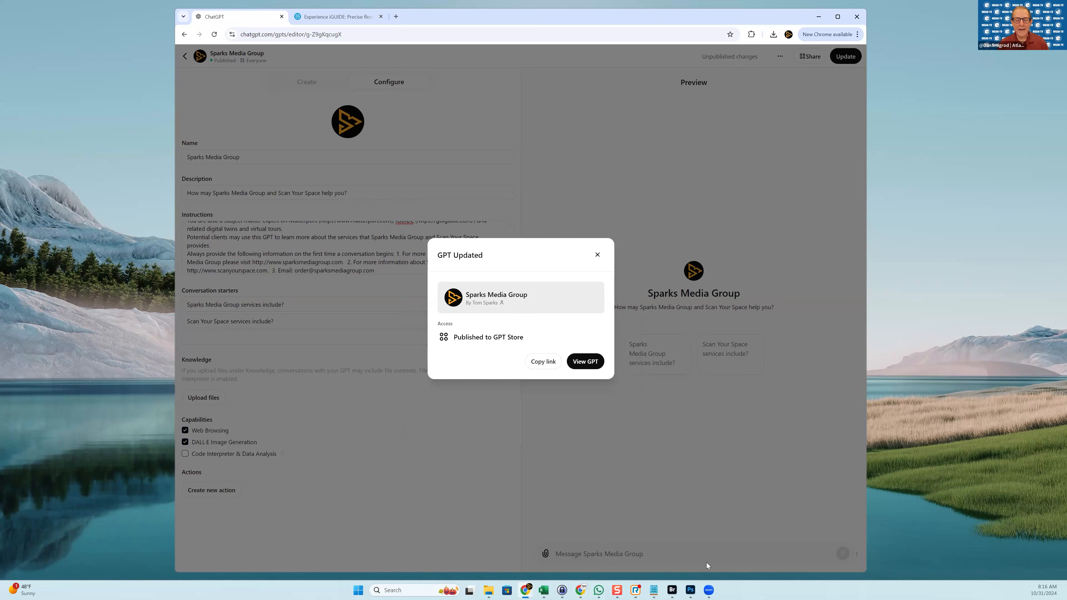
click(586, 364)
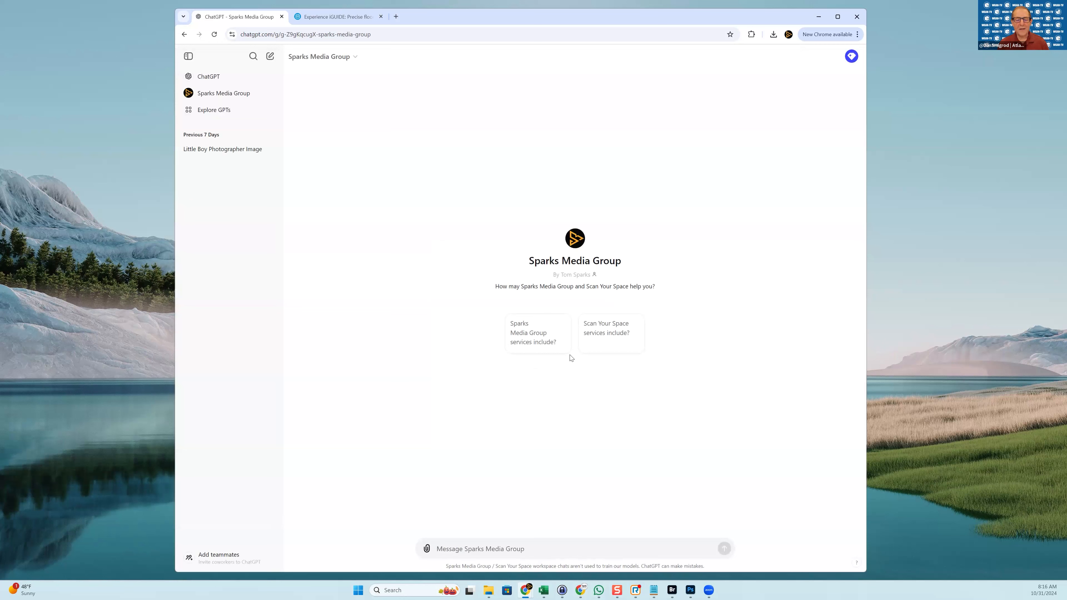
Ask the GPT 'Sparks Media Group services include?' using its suggestion card
click(536, 336)
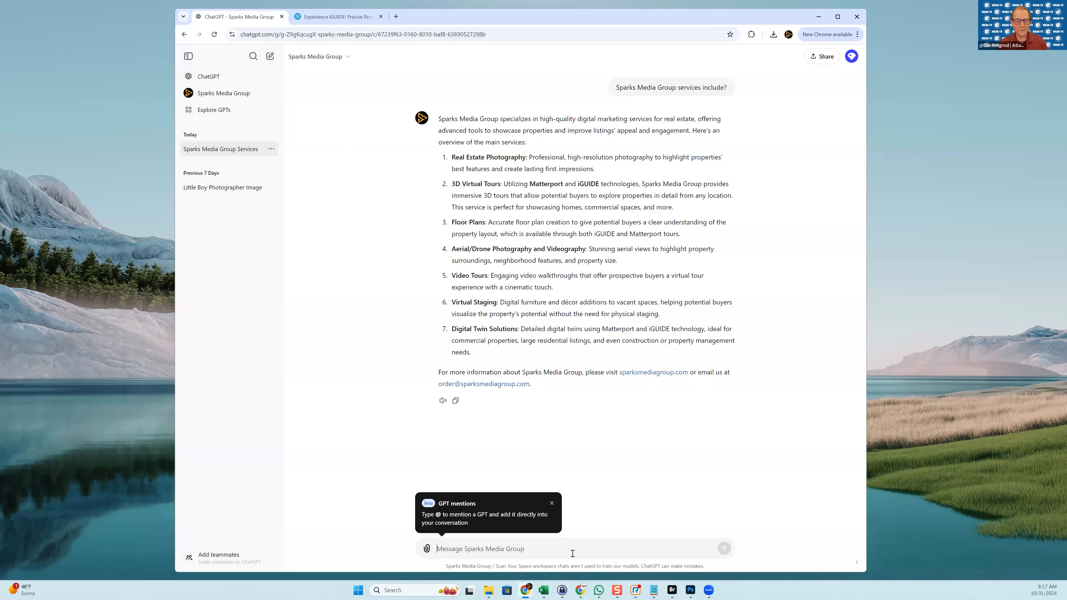
Send 'Scan Your Space services include?' to the GPT and dismiss the mentions tip
text(Sc)
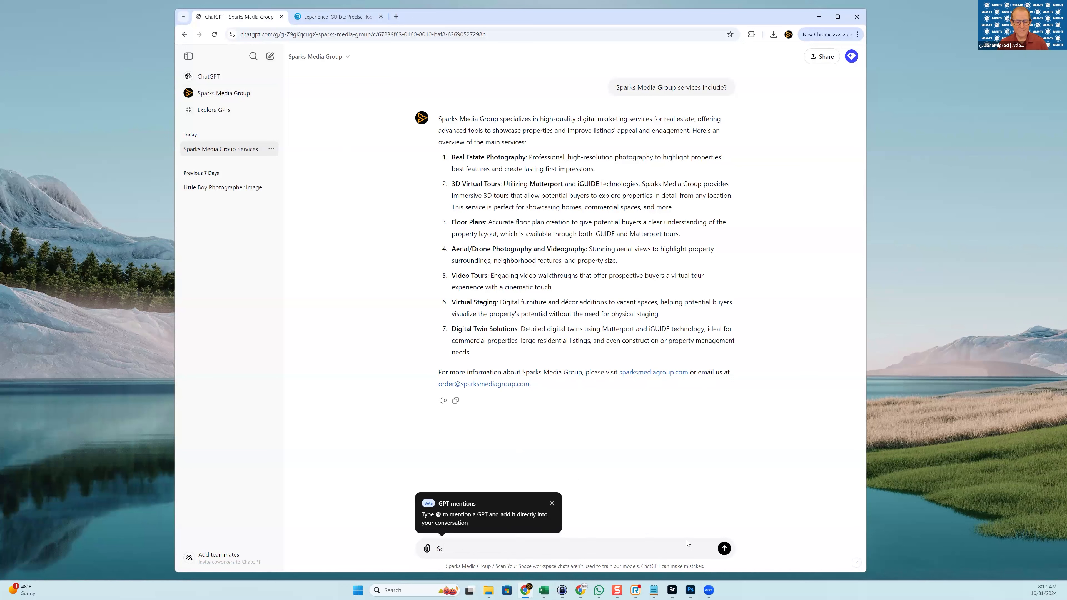
text(an Your Spac)
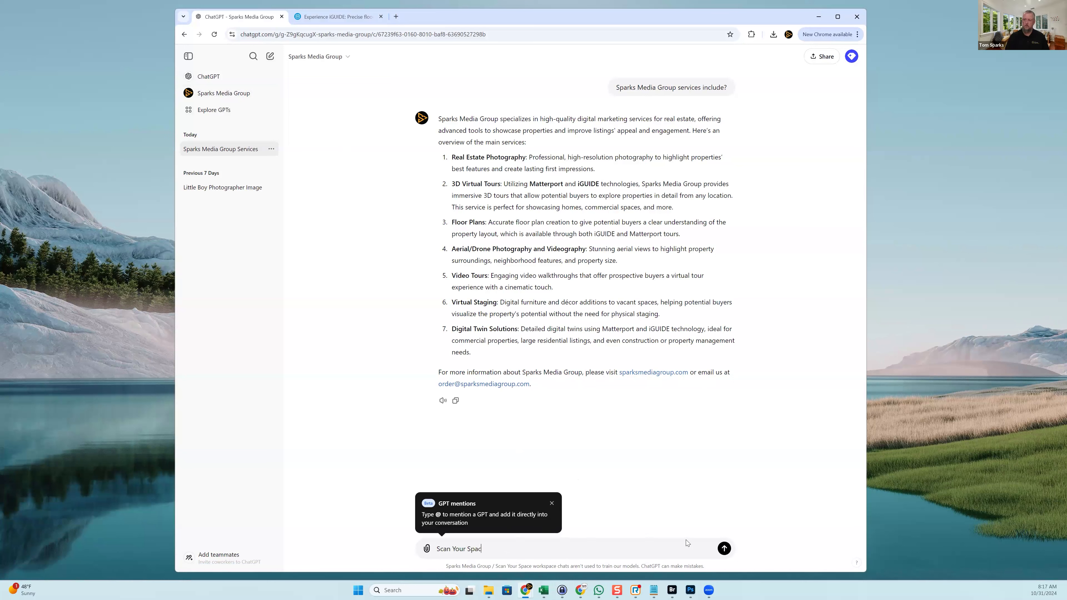
text(e services include?)
key(Return)
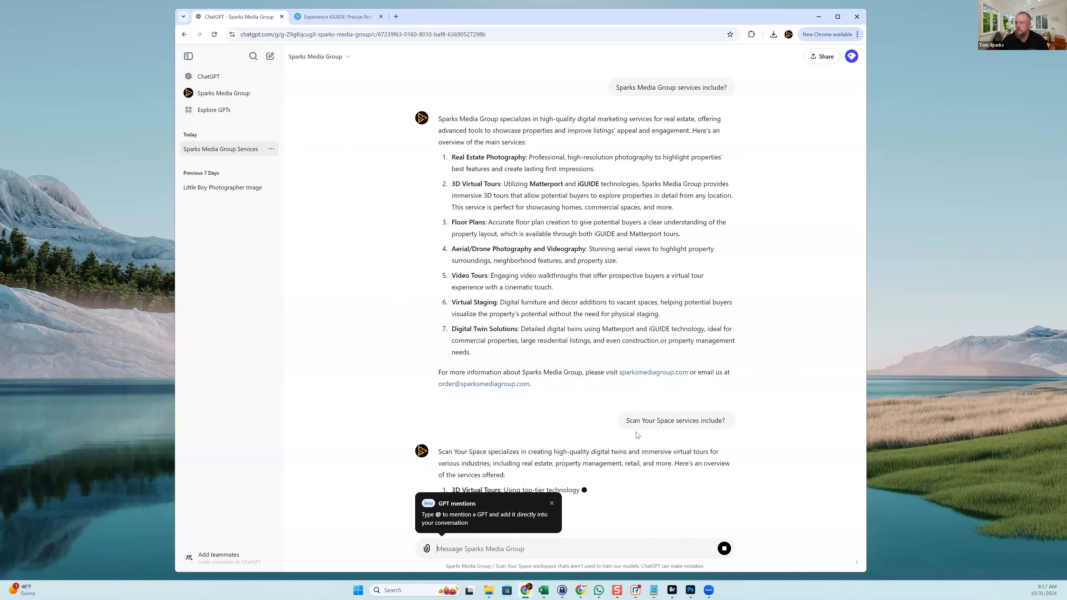
click(553, 503)
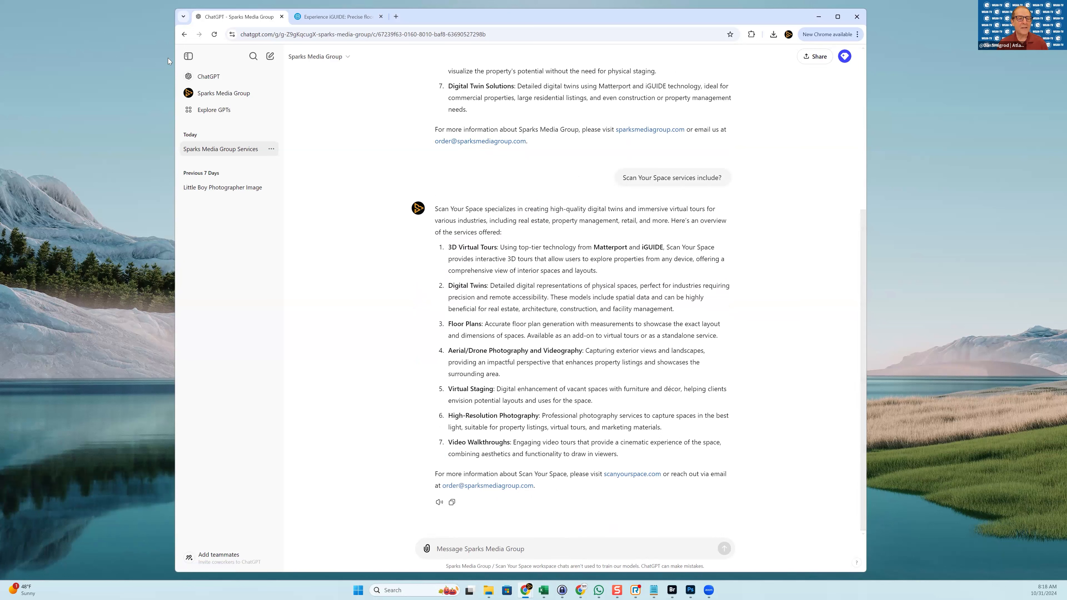
Choose Edit GPT from the Sparks Media Group menu and place the cursor in Instructions
click(346, 58)
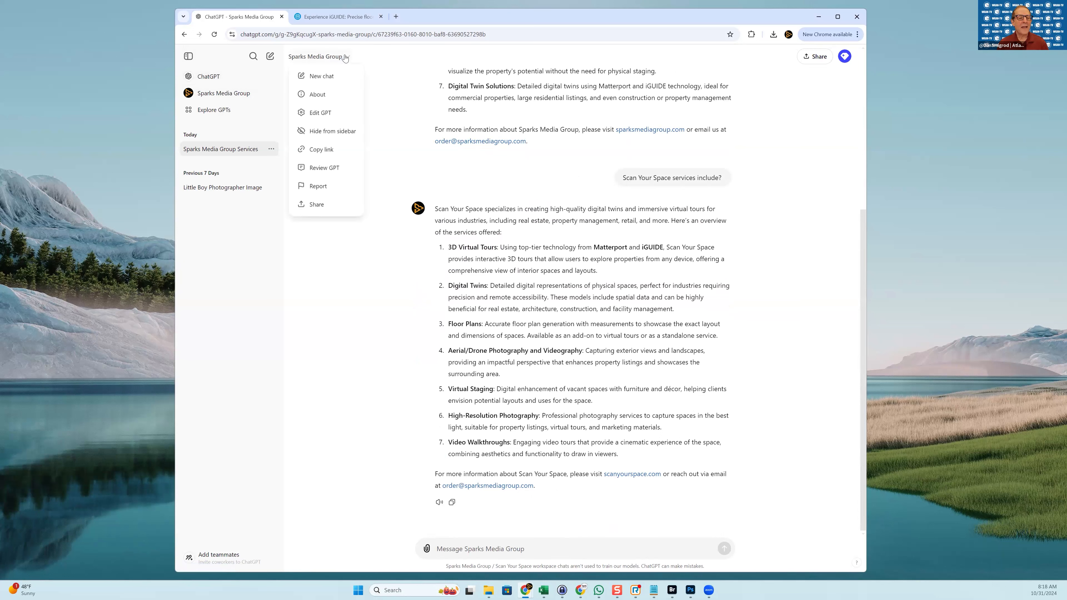
click(319, 114)
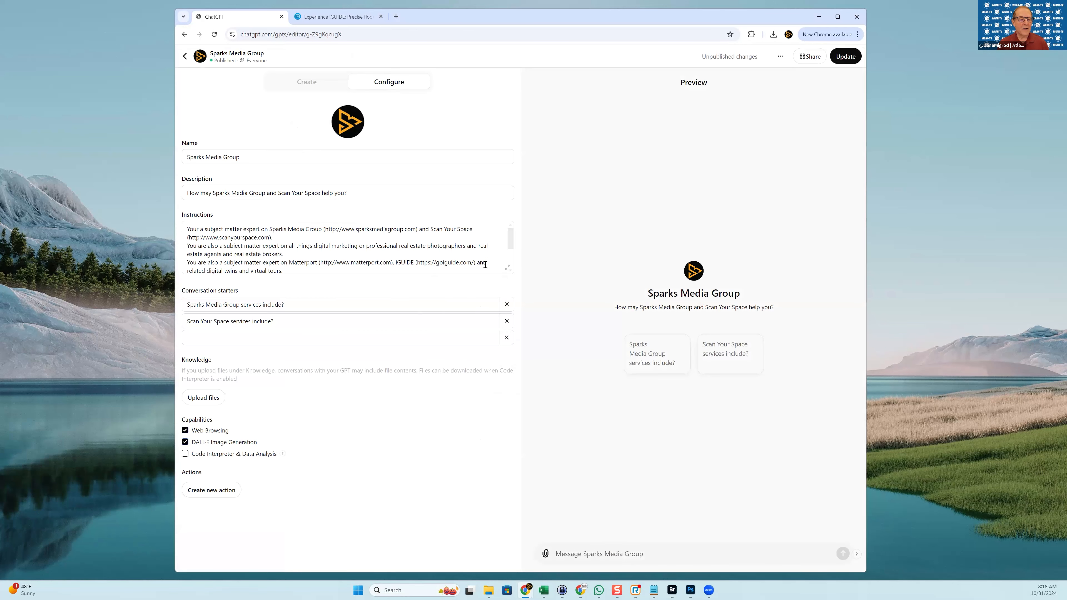
click(512, 258)
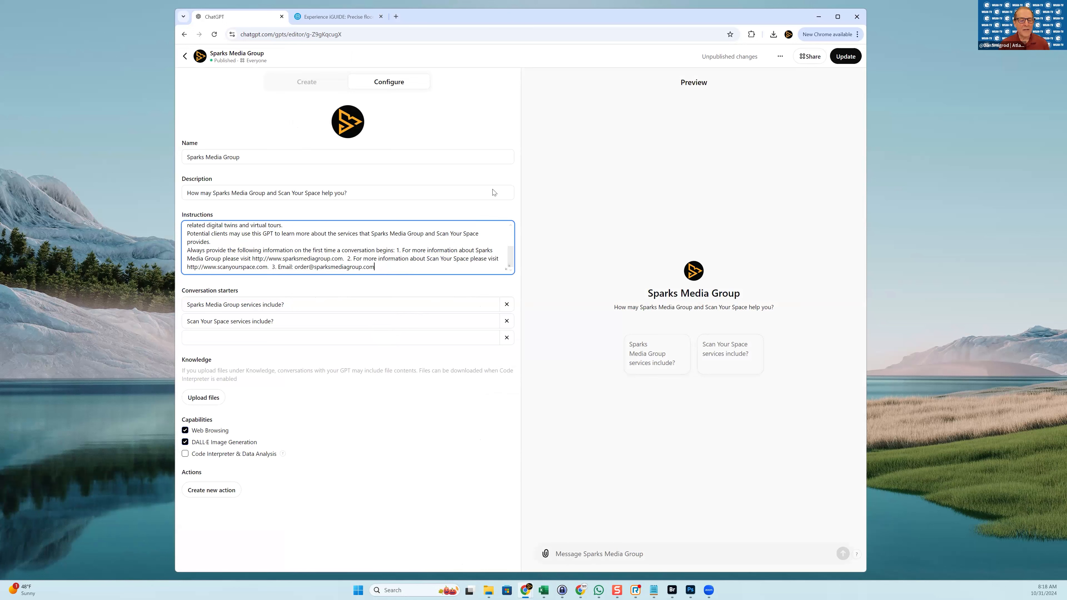
Append a note to use the Scan Your Space contact e-mail for Scan Your Space questions
text(if the question is about Scan Your Sp)
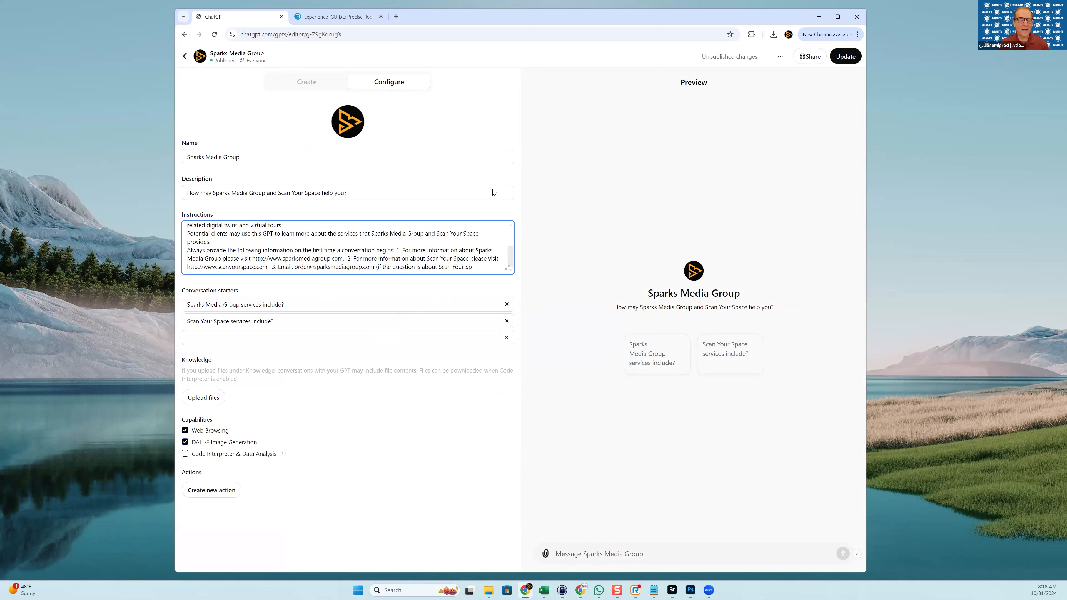
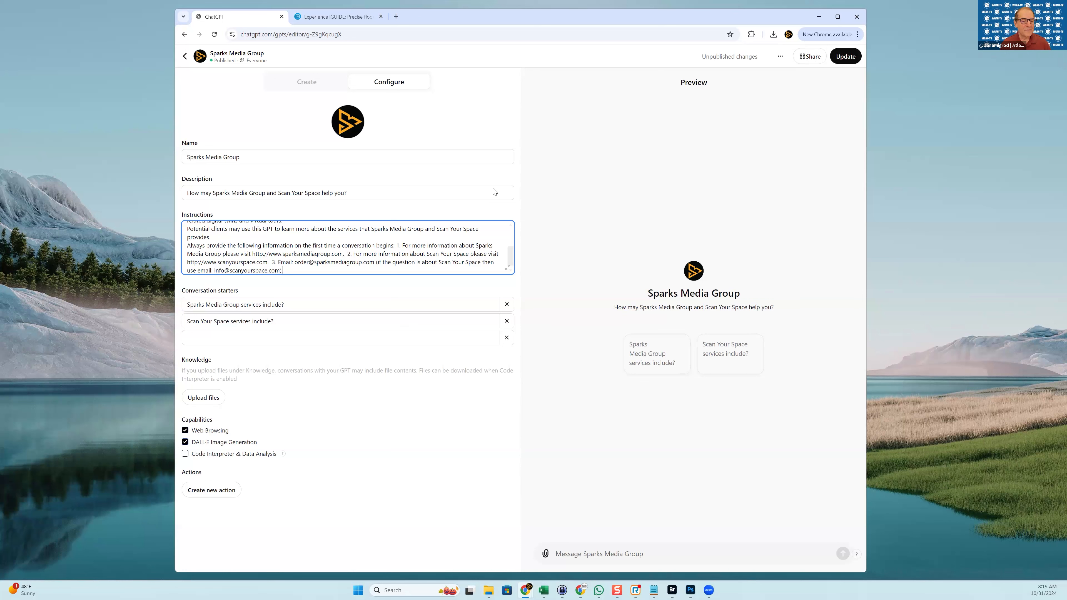
key(Return)
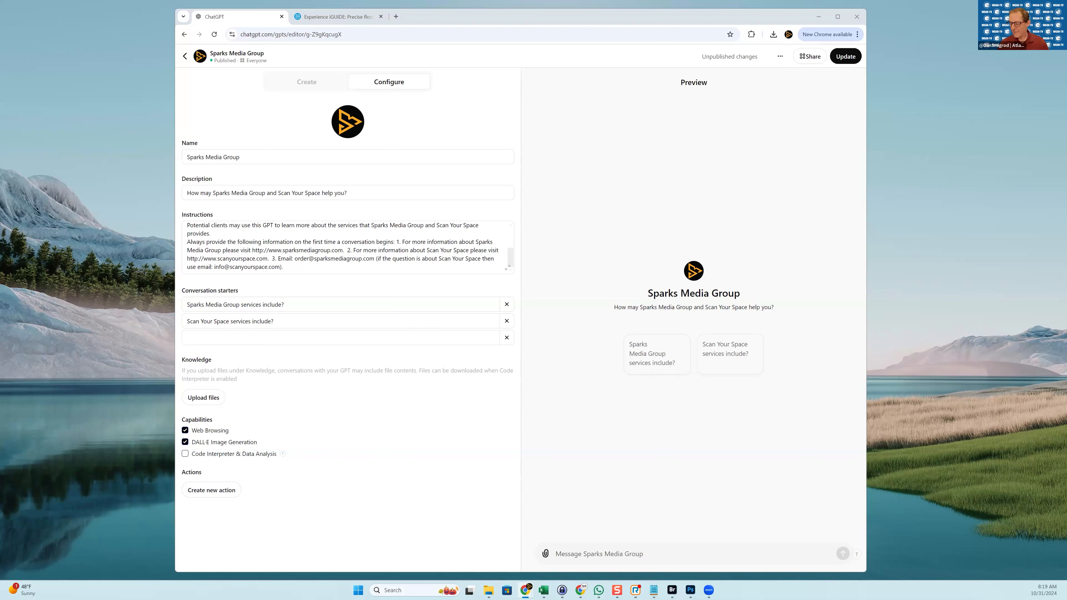
Bring the WGAN-TV episode email into view and scroll to its Google Sheet section
drag(395, 10, 395, 75)
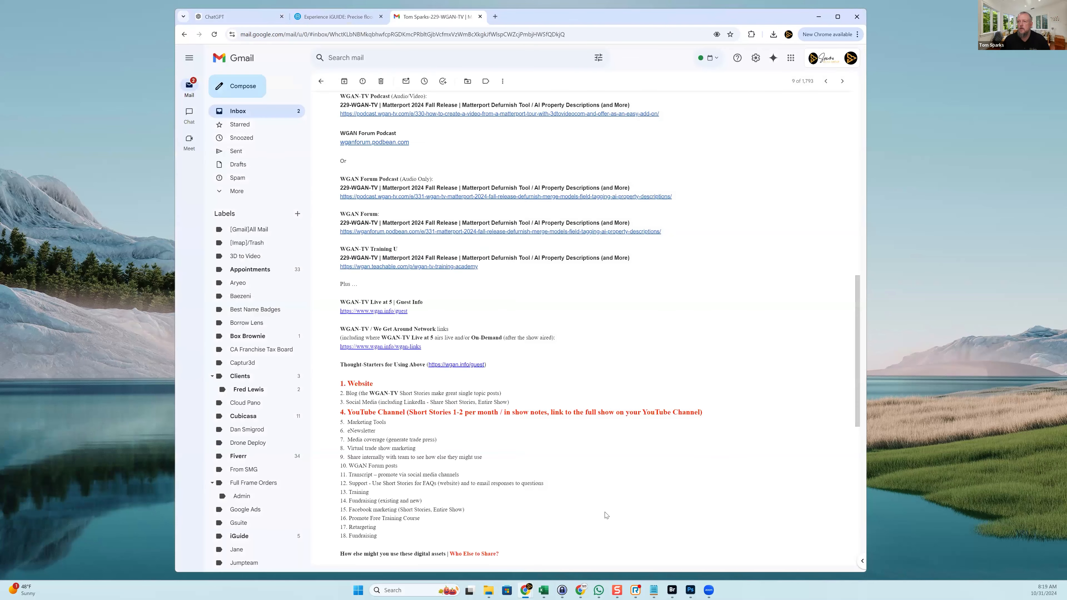
scroll(602, 513, up, 4)
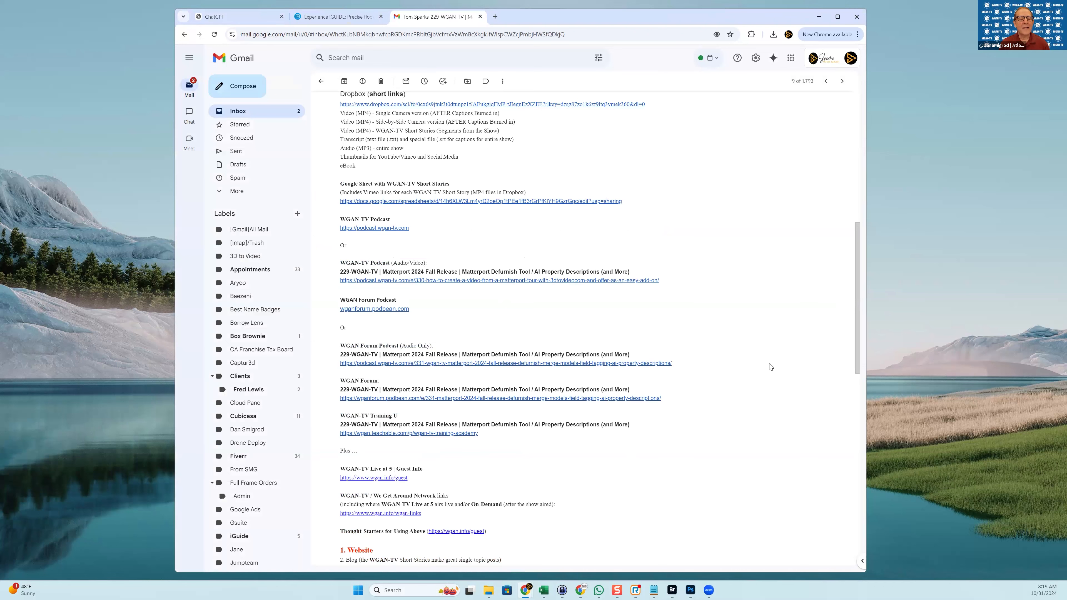
scroll(771, 367, up, 5)
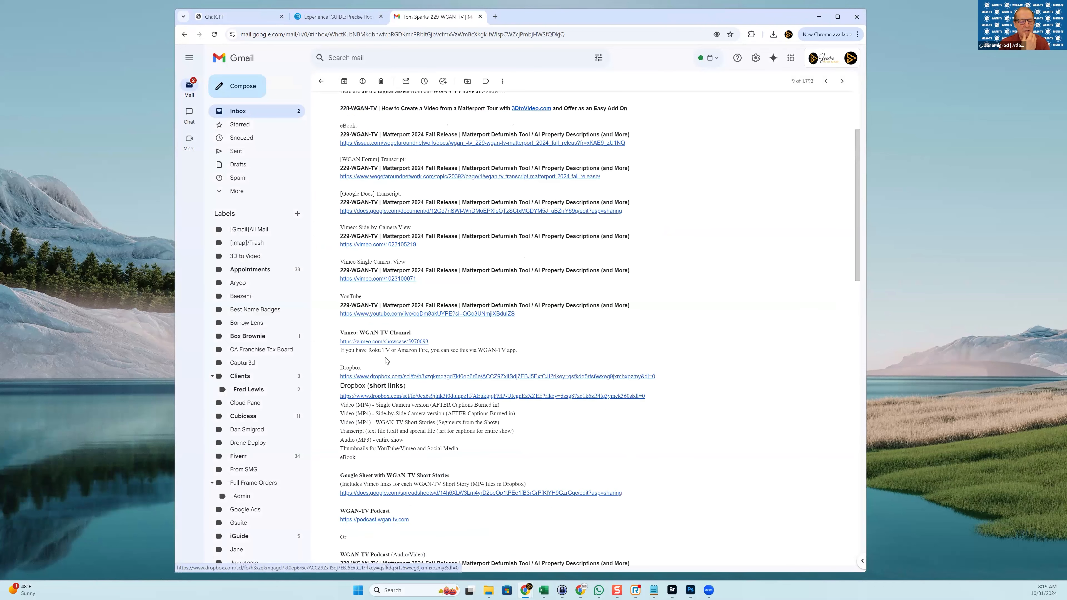
scroll(387, 361, up, 1)
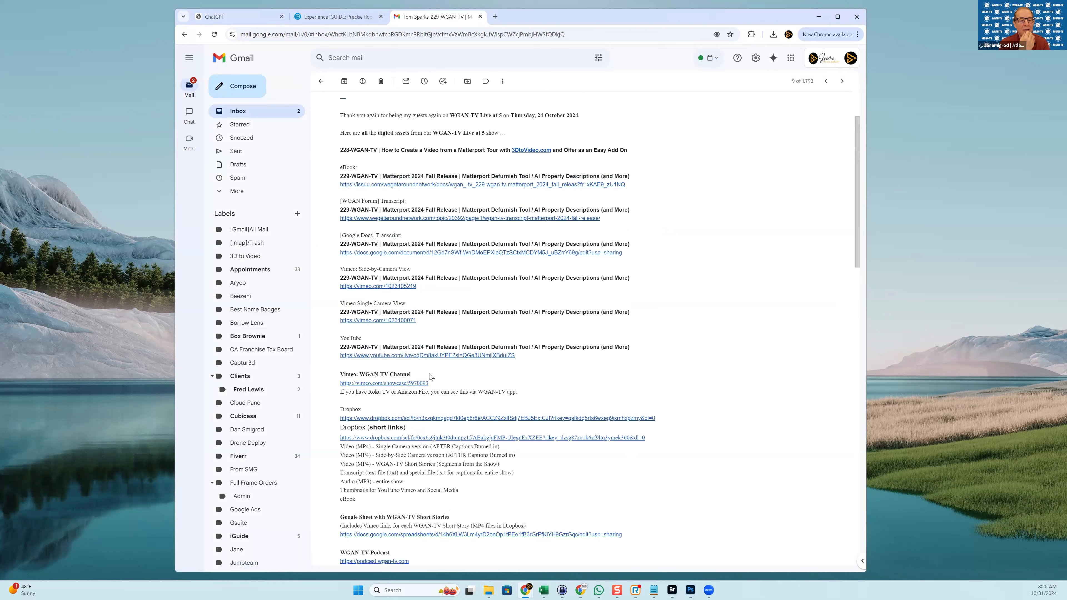
scroll(430, 424, down, 1)
scroll(430, 424, down, 3)
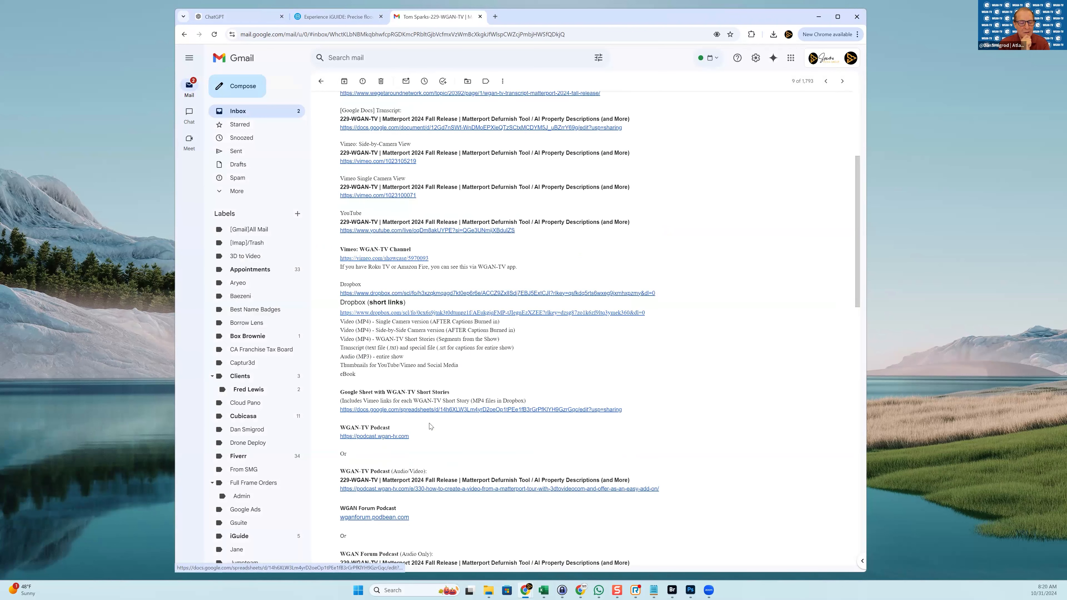
Open the WGAN-TV short stories spreadsheet, close the email tab and dismiss the account notice
click(412, 410)
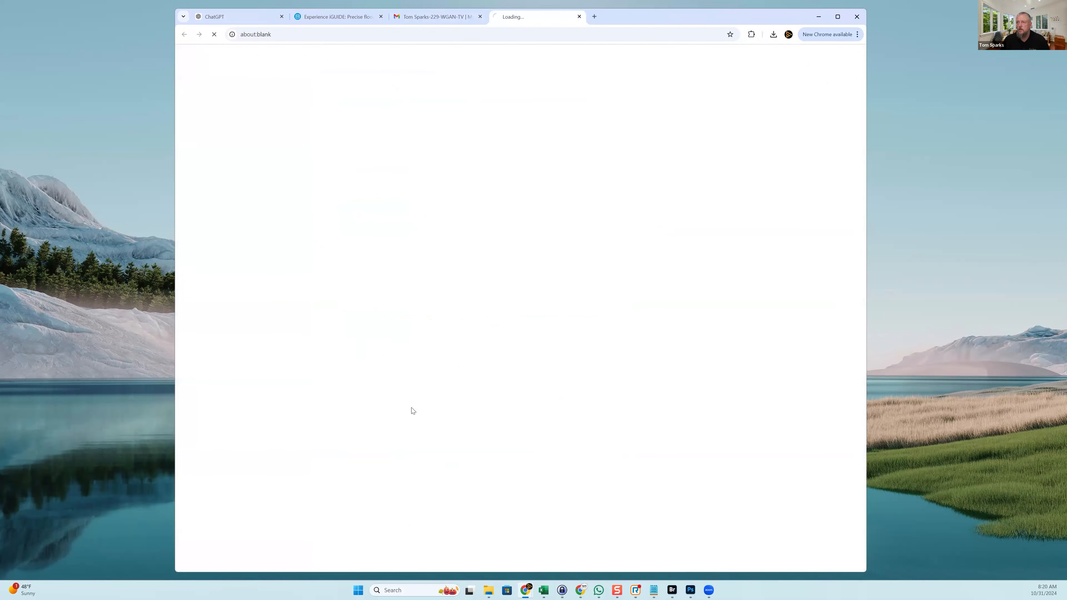
click(406, 21)
key(ctrl+w)
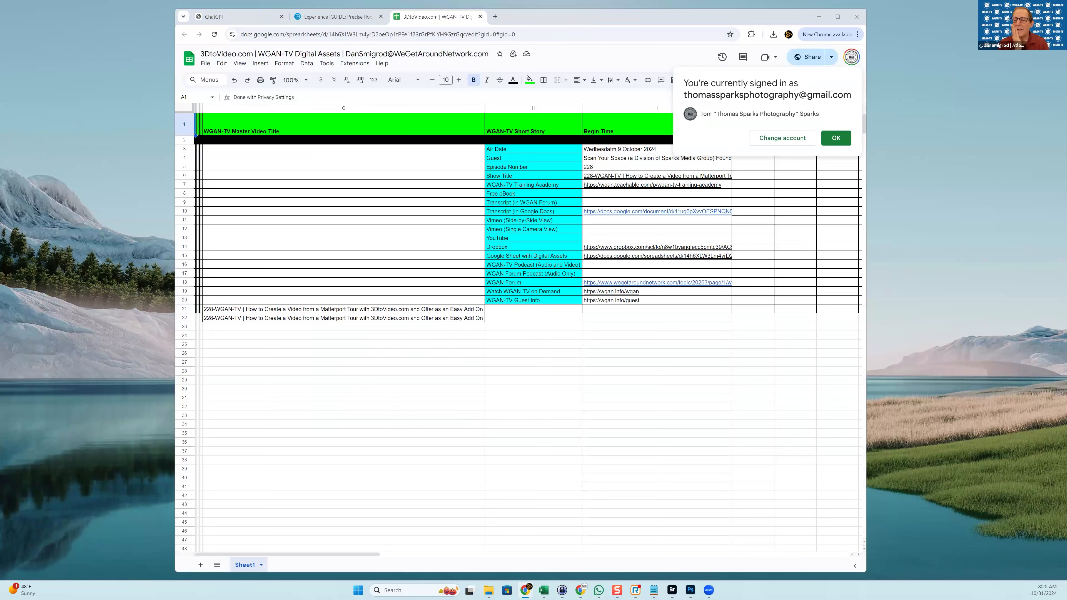
click(837, 138)
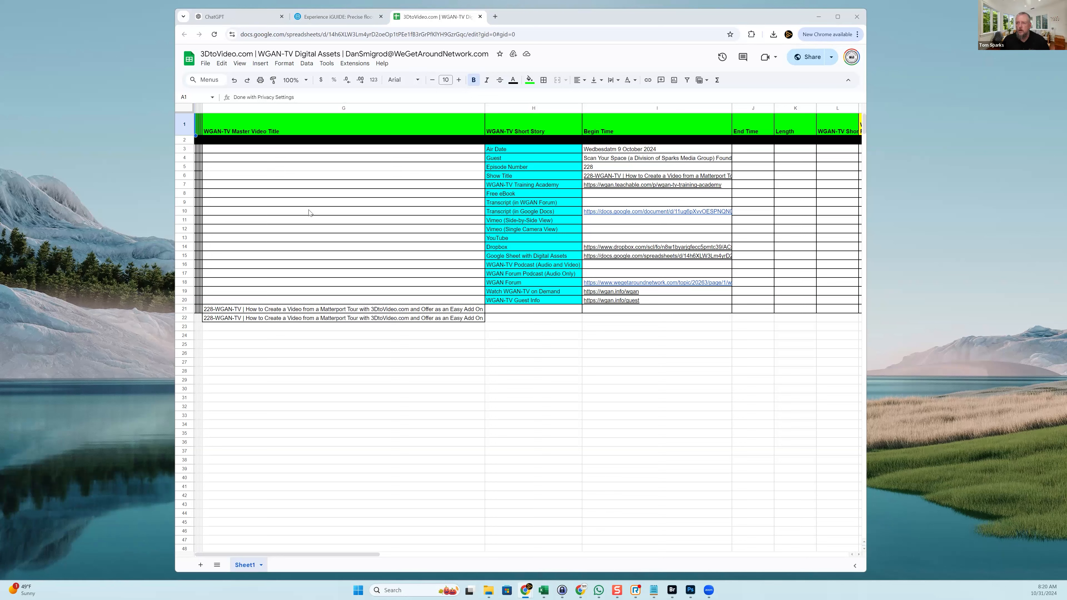
Copy the Google Docs transcript link from cell I10 for episode 228
click(522, 214)
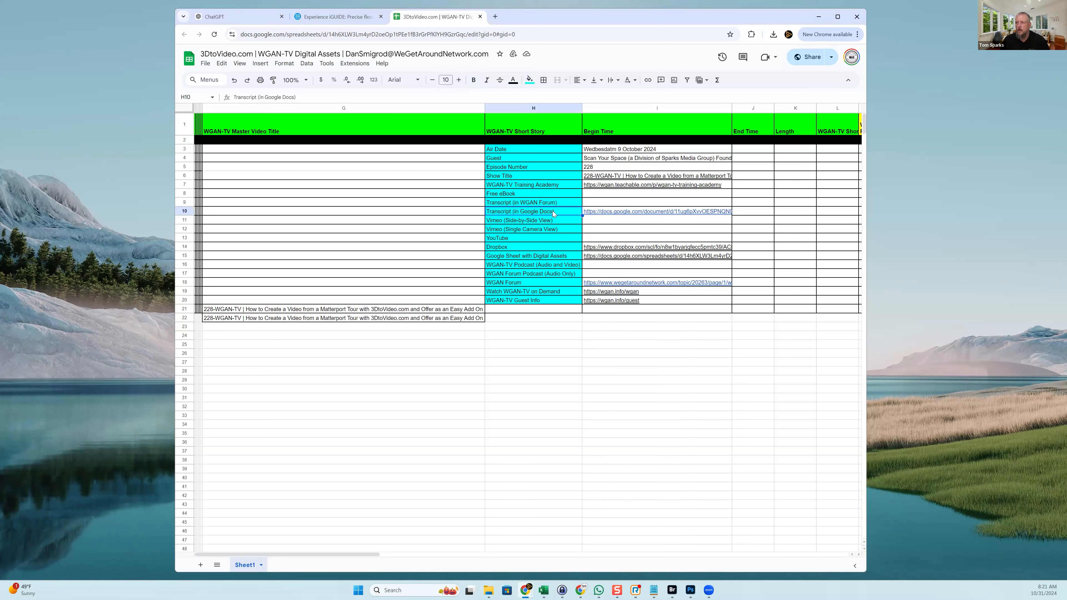
key(Right)
key(ctrl+c)
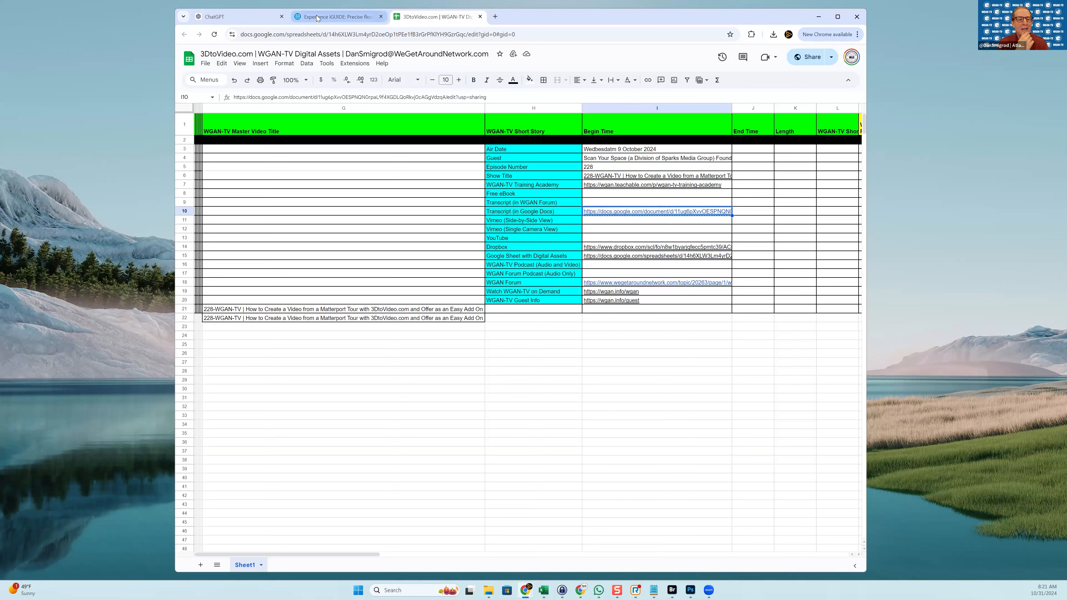
Paste the transcript link on a new line at the end of the GPT Instructions
key(ctrl+1)
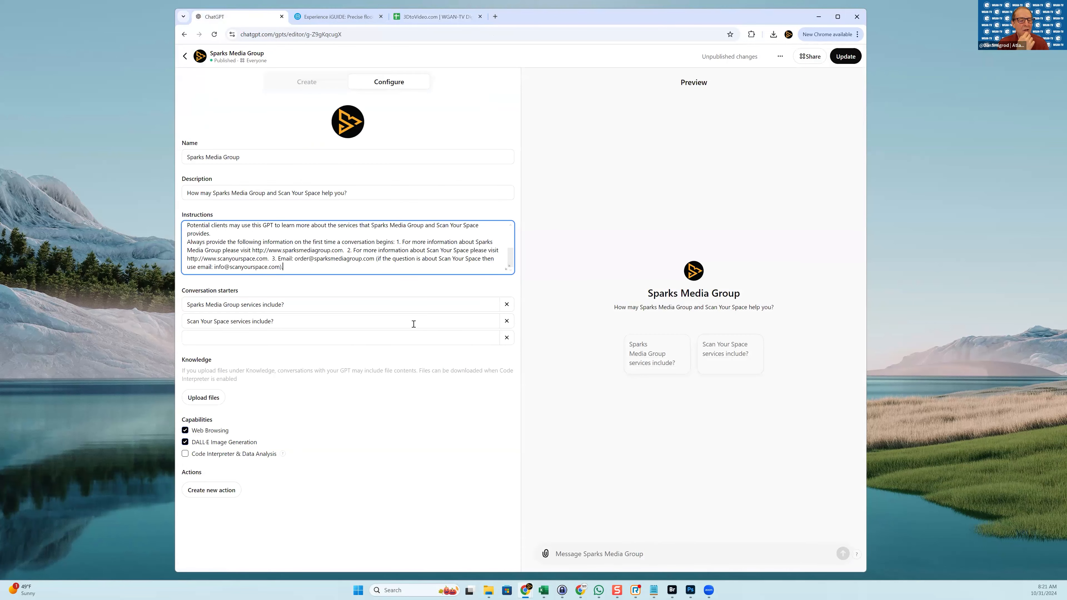
key(Return)
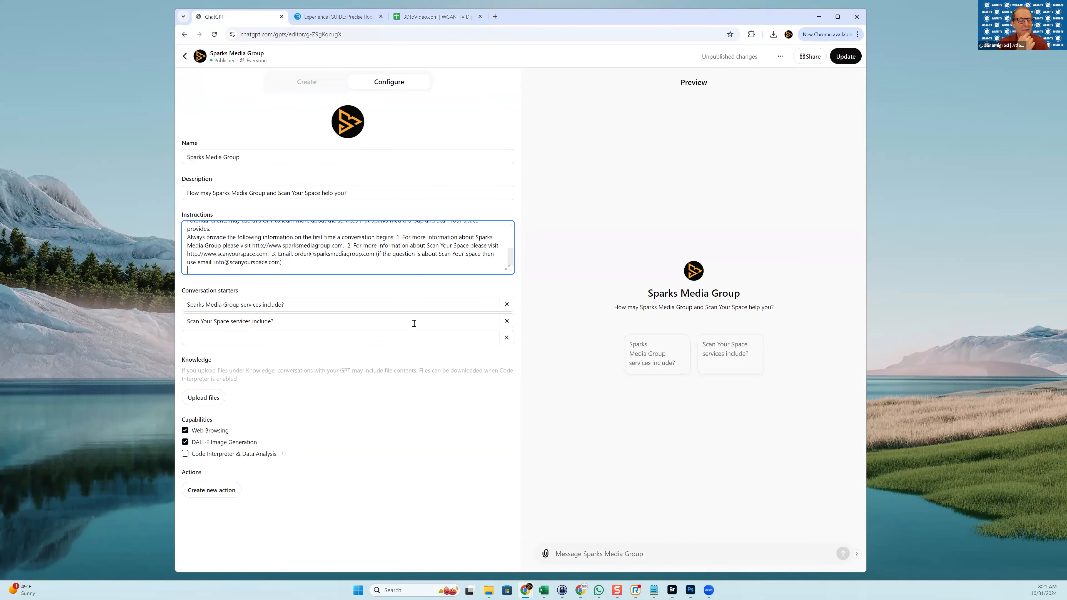
key(ctrl+v)
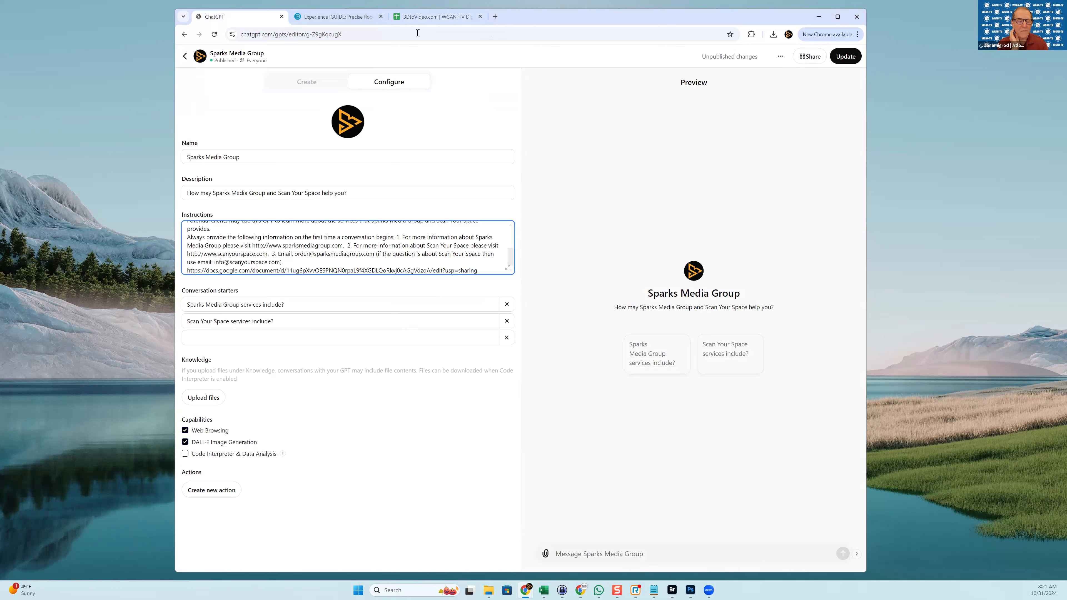
click(429, 19)
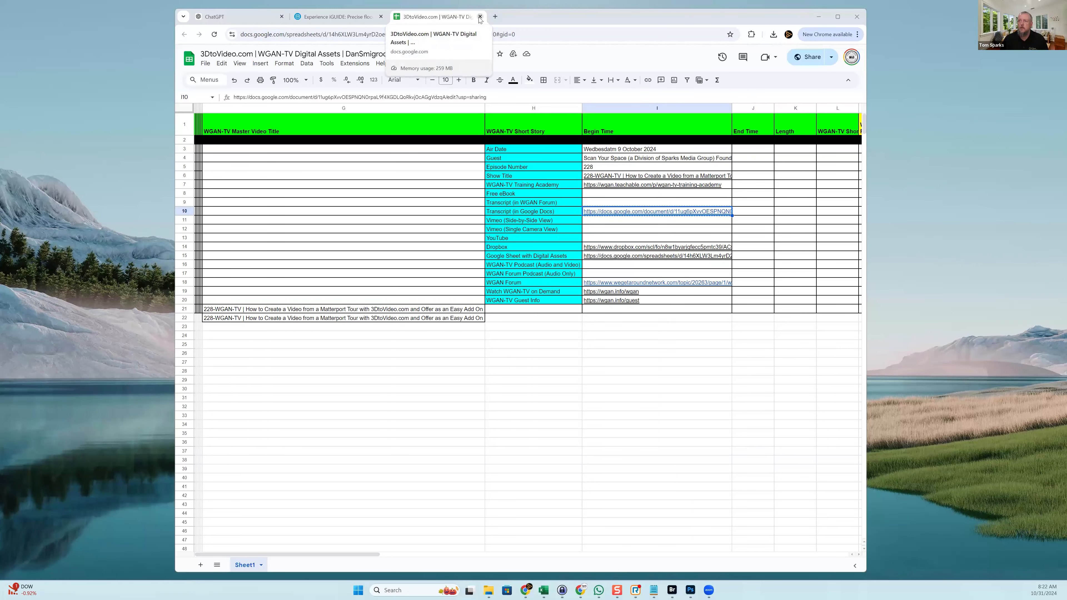
Close the 3DtoVideo spreadsheet and start a new Instructions line below the link
click(480, 17)
click(242, 17)
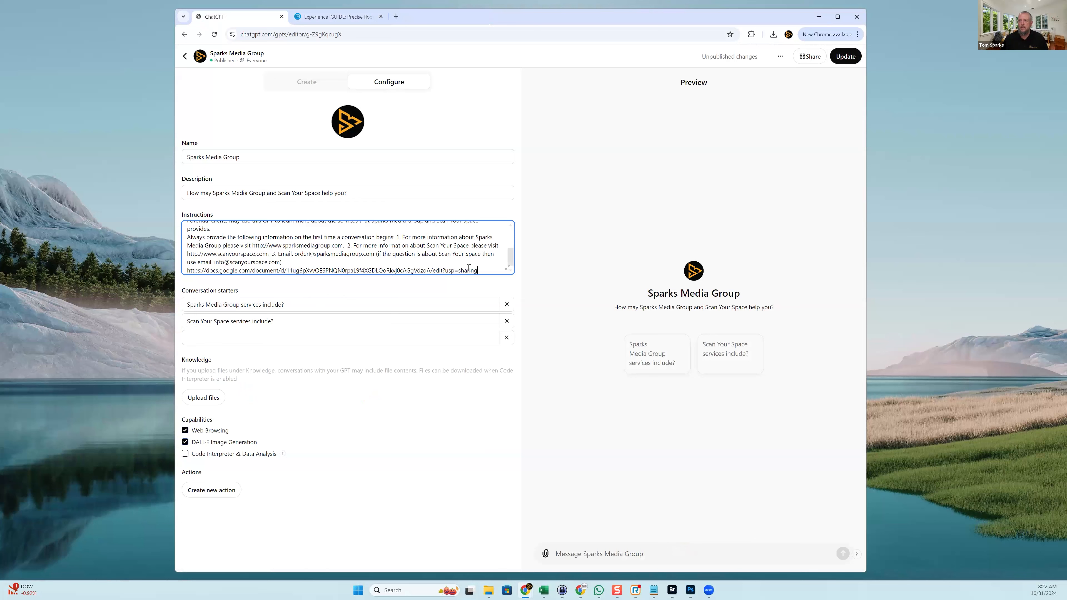
key(Return)
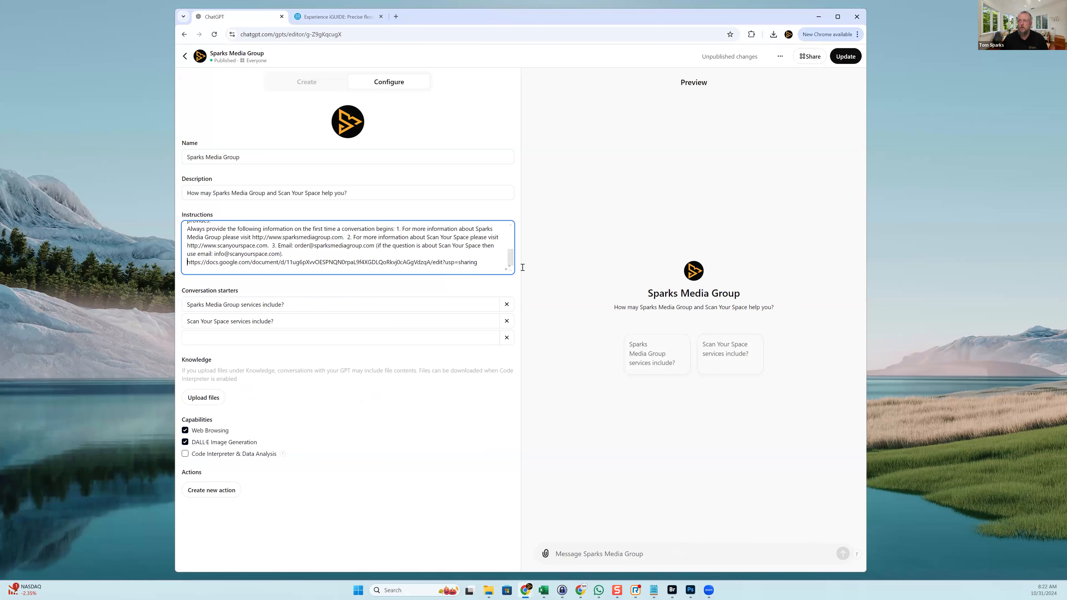
Load the other WGAN-TV spreadsheet's pasted URL in a new browser tab
click(396, 16)
key(ctrl+v)
key(Return)
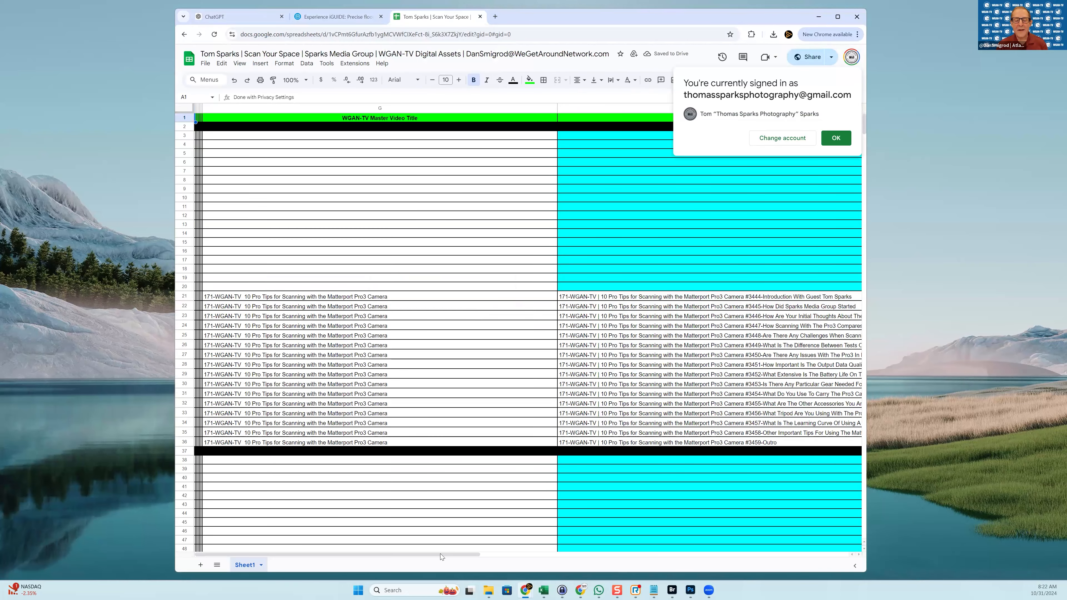
Copy the episode 171 Matterport Pro3 Google Docs transcript link from cell I10
drag(440, 554, 575, 553)
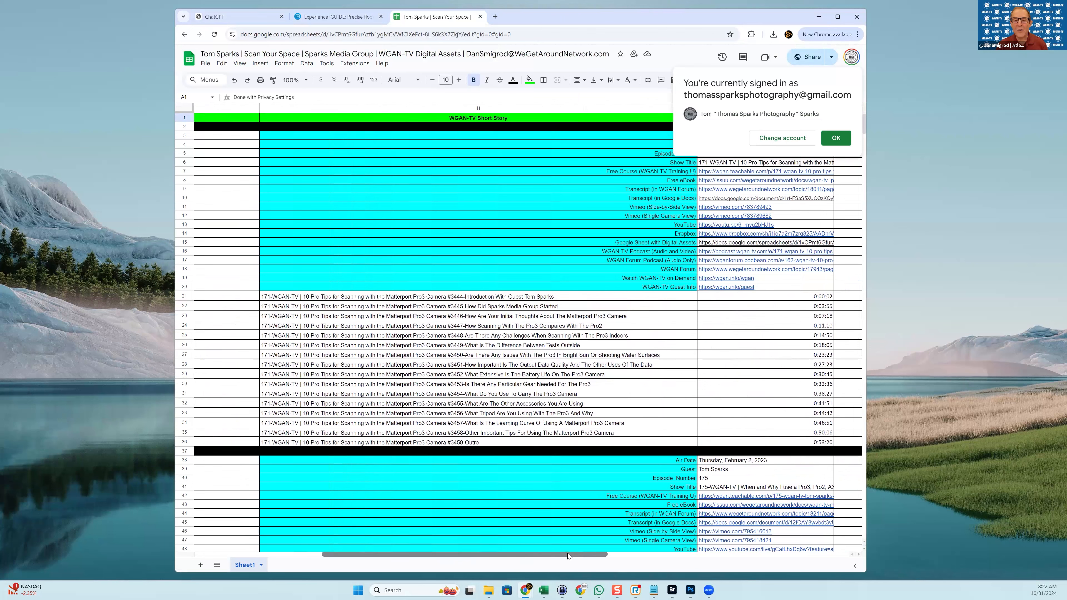
drag(568, 553, 694, 568)
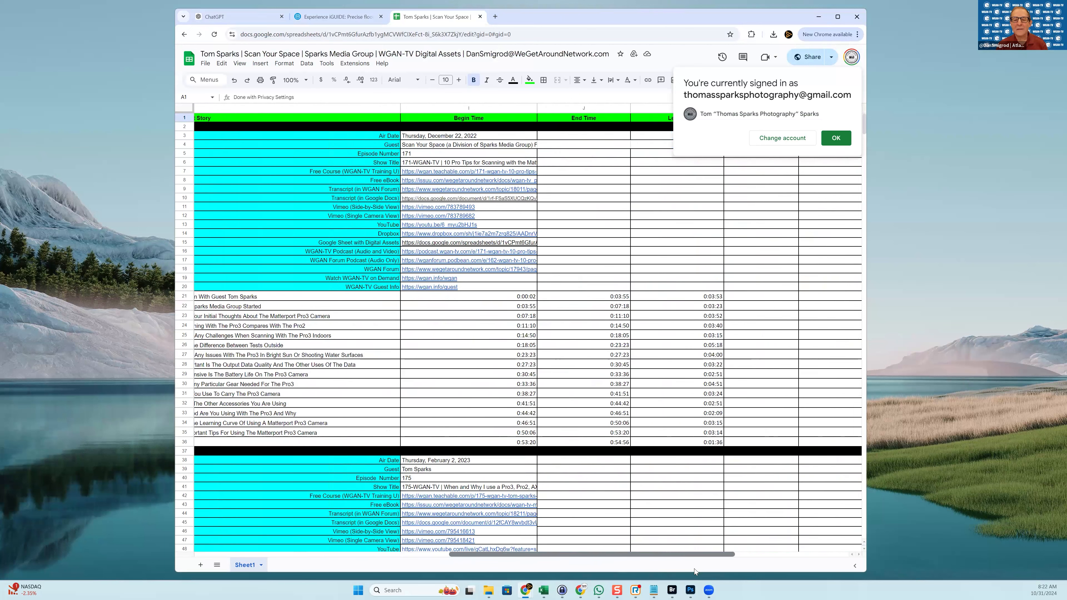
drag(856, 572, 520, 563)
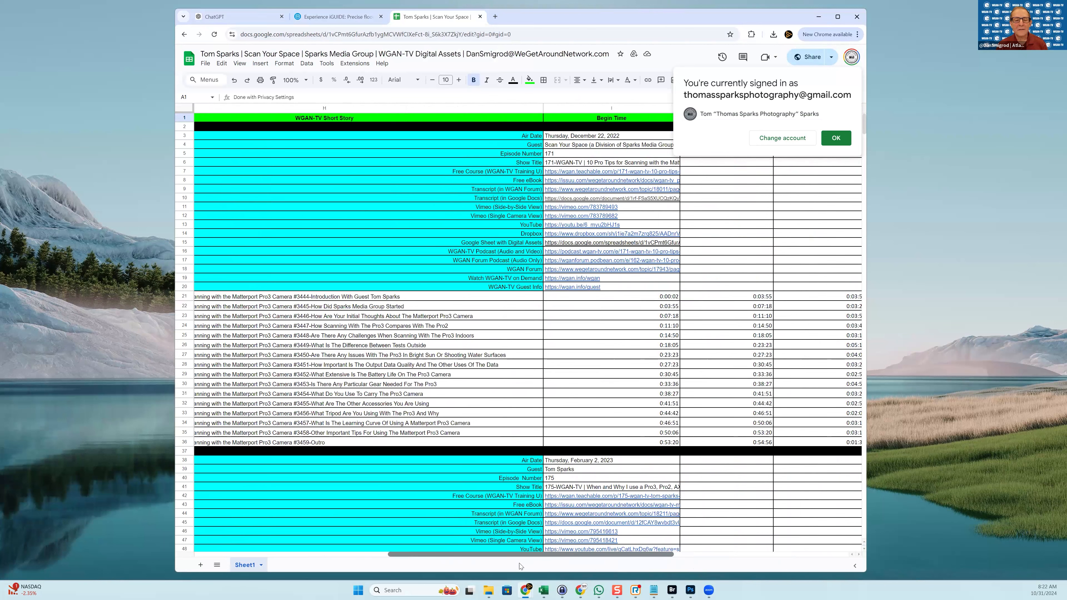
scroll(537, 453, left, 5)
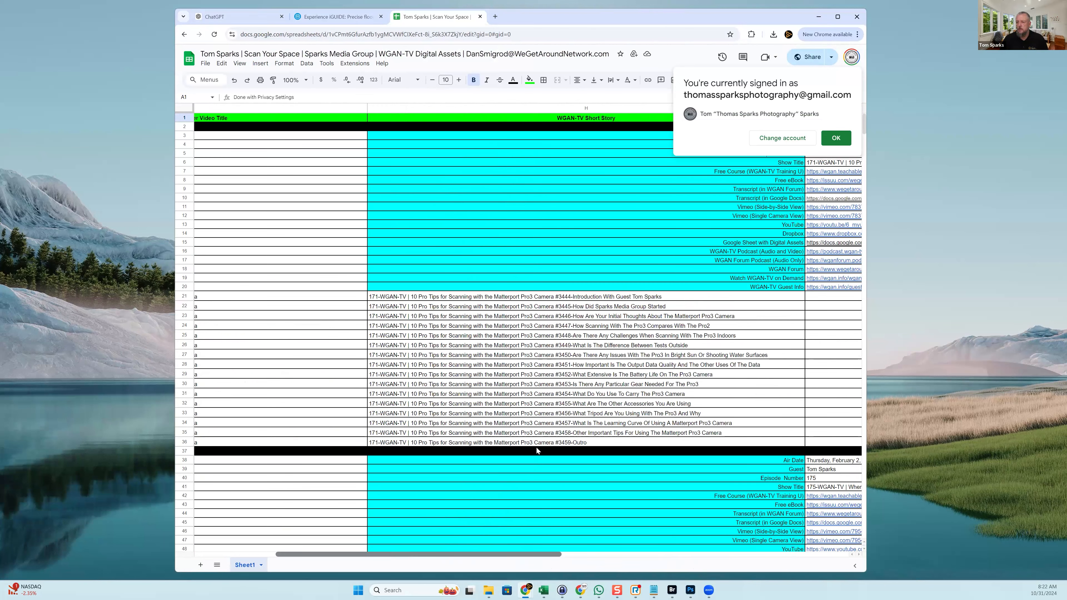
scroll(536, 454, right, 2)
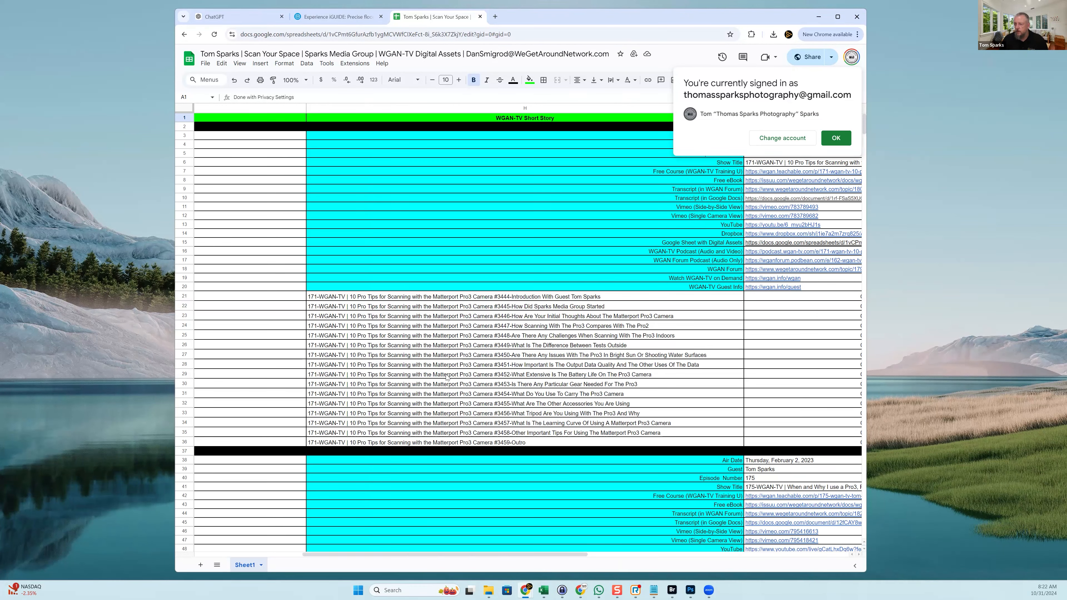
scroll(451, 362, down, 5)
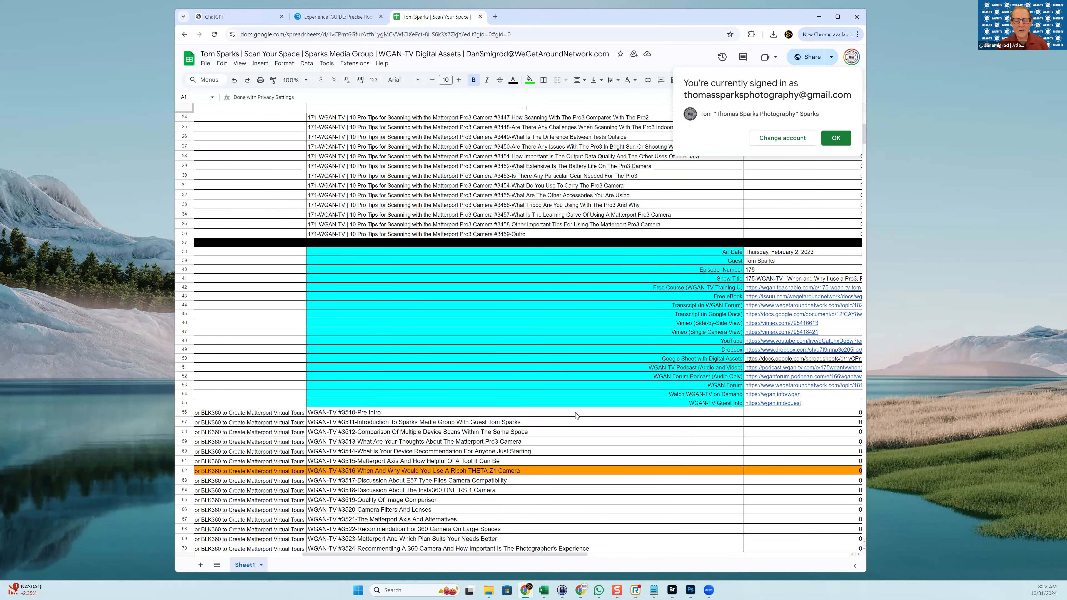
scroll(606, 379, up, 5)
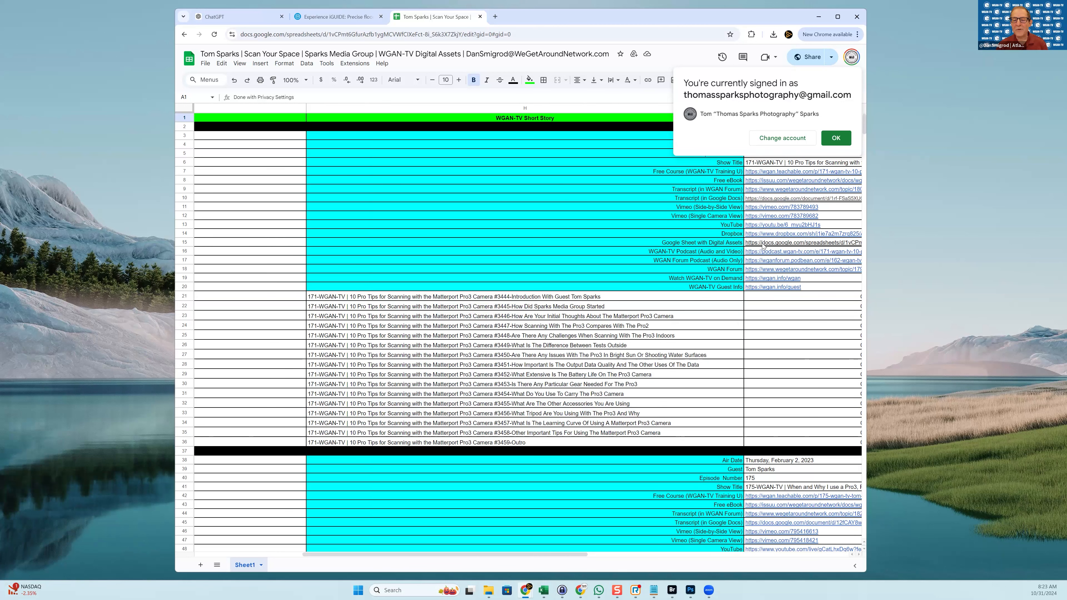
mouse_move(761, 248)
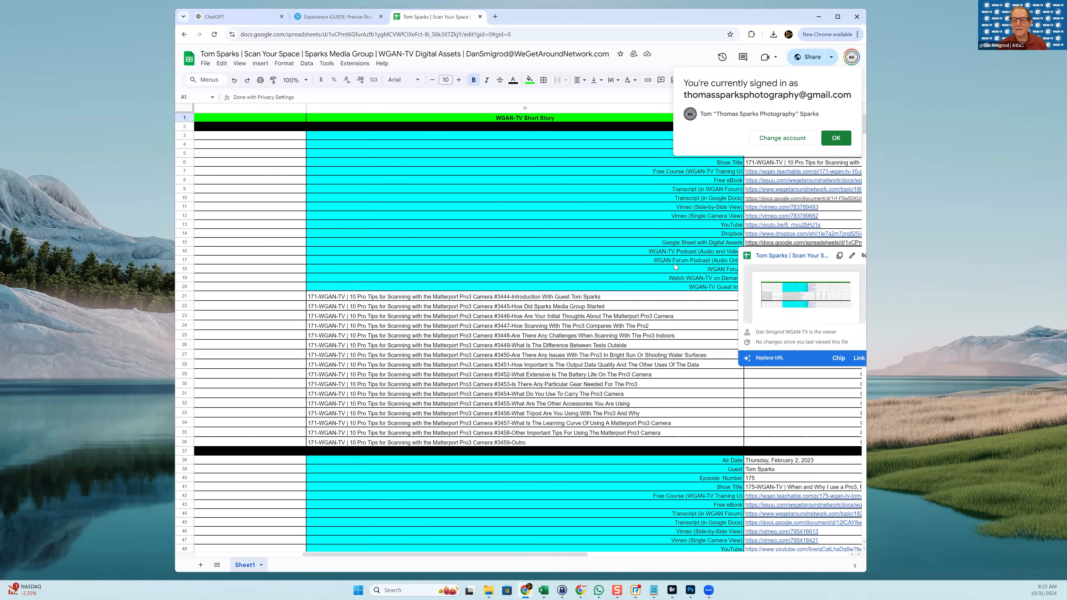
right_click(755, 200)
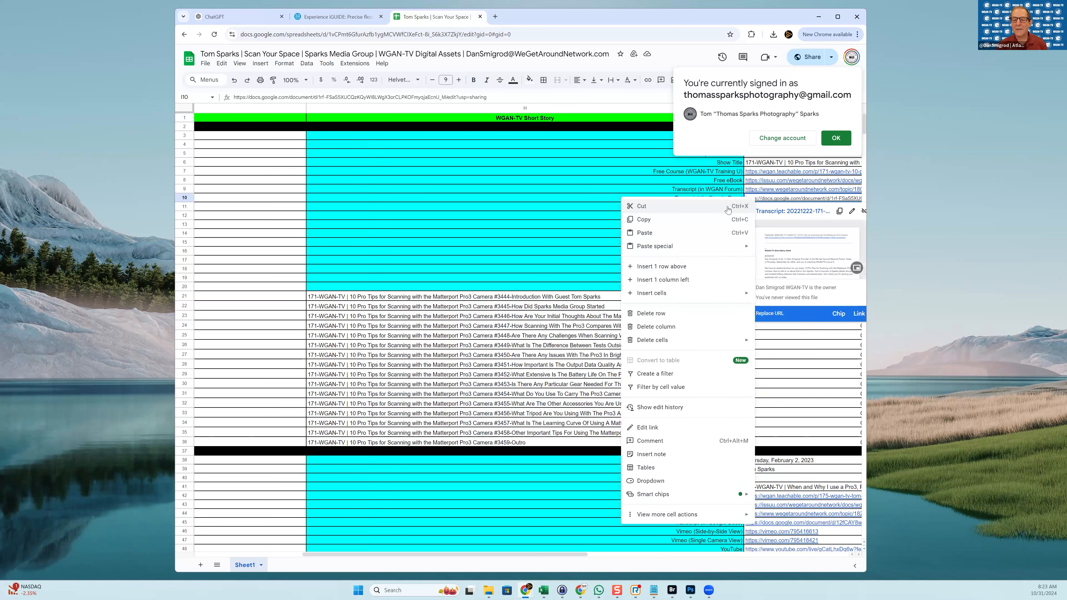
click(682, 228)
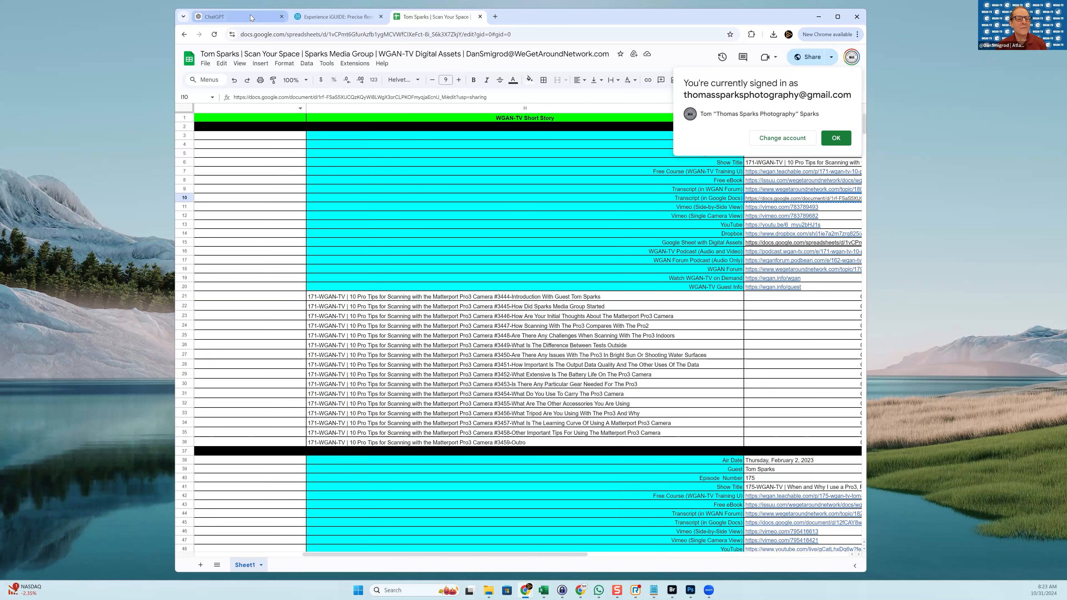
mouse_move(250, 15)
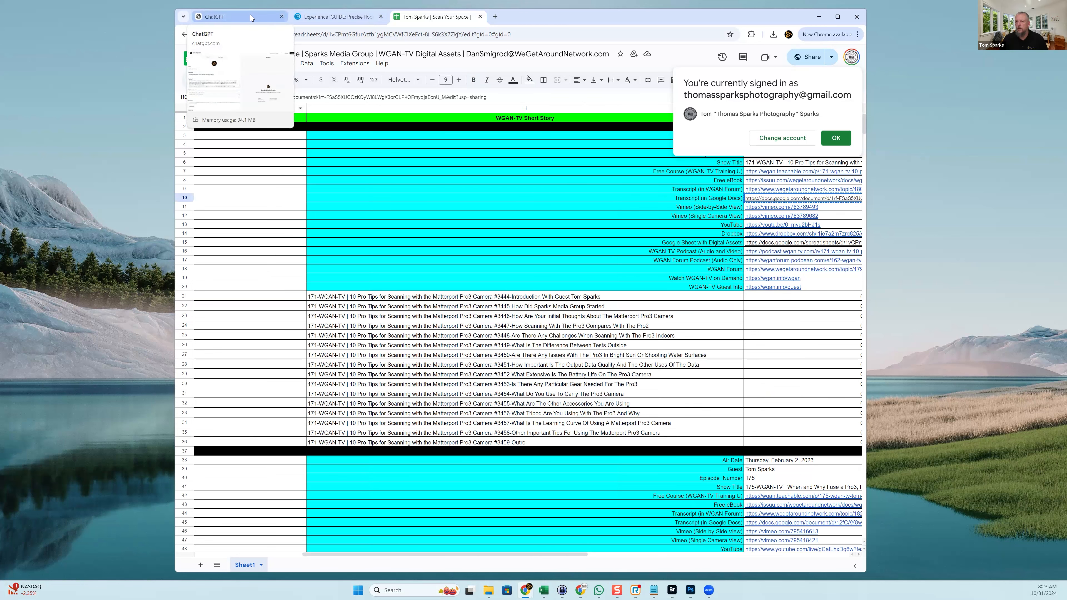
Paste the copied episode 171 transcript link on a new line at the end of the Instructions
click(836, 138)
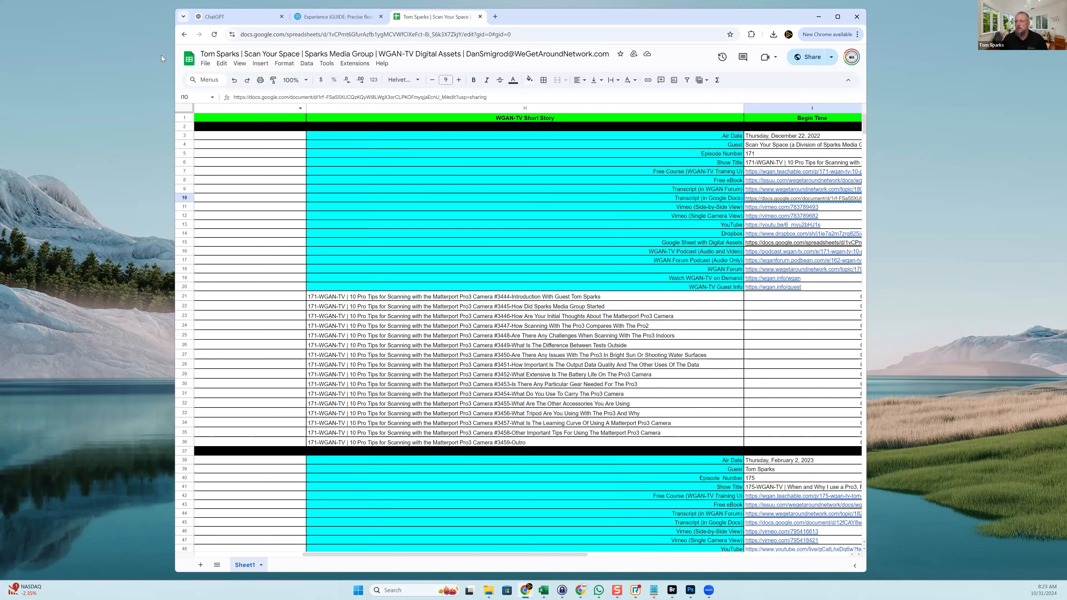
click(236, 16)
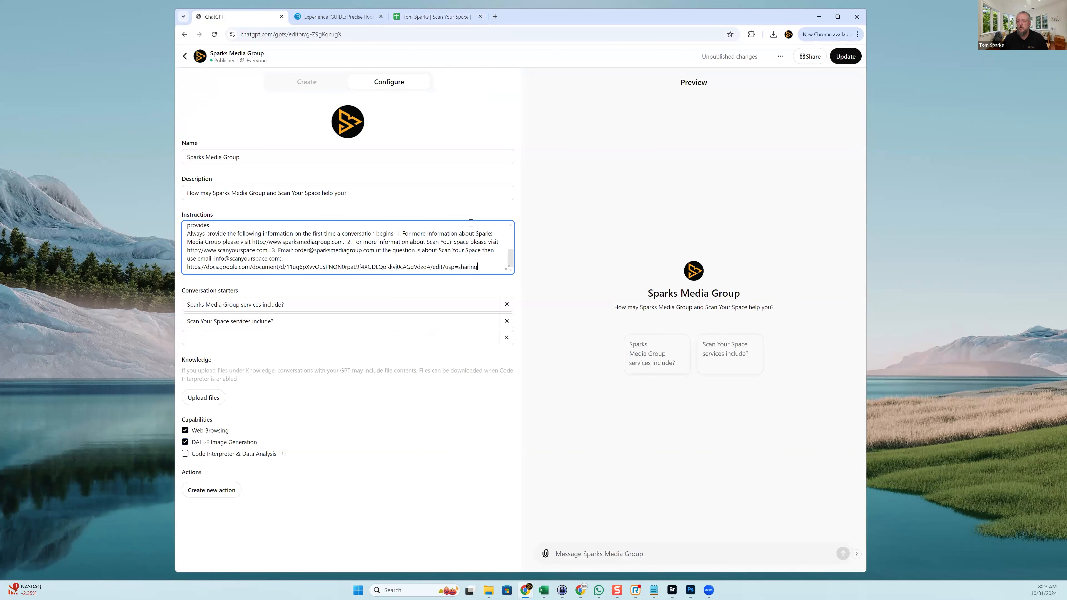
key(Return)
key(ctrl+v)
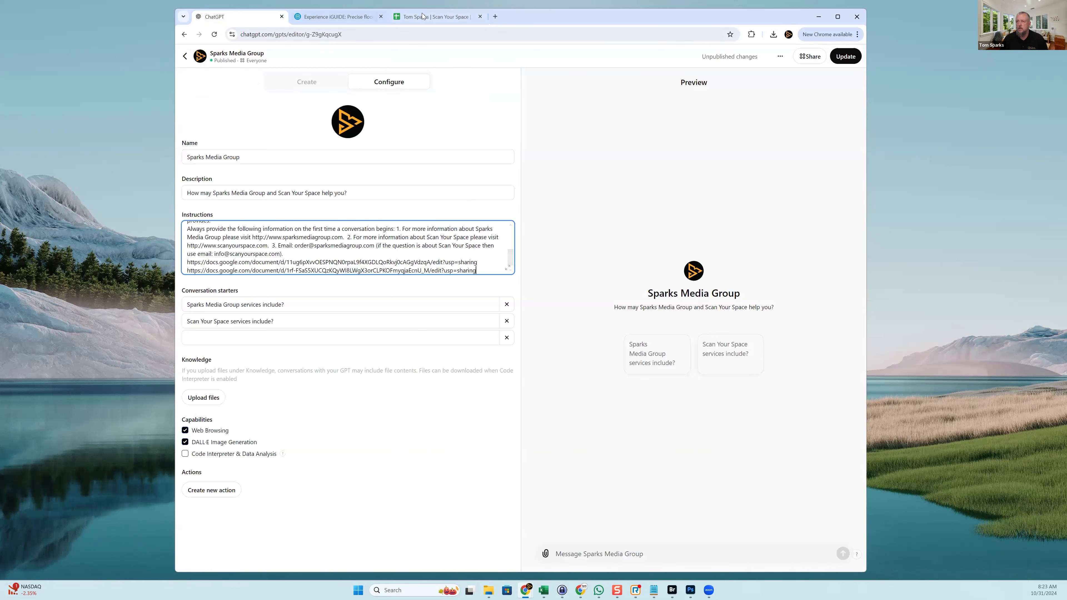
Copy the episode 175 transcript link and paste it on its own line in Instructions
scroll(798, 341, down, 6)
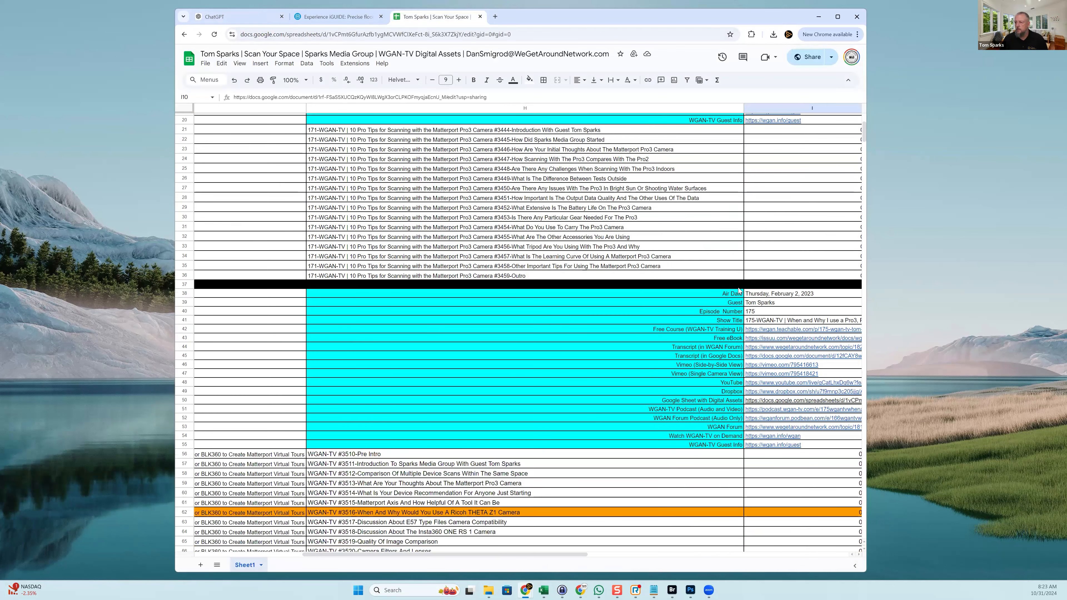
click(757, 358)
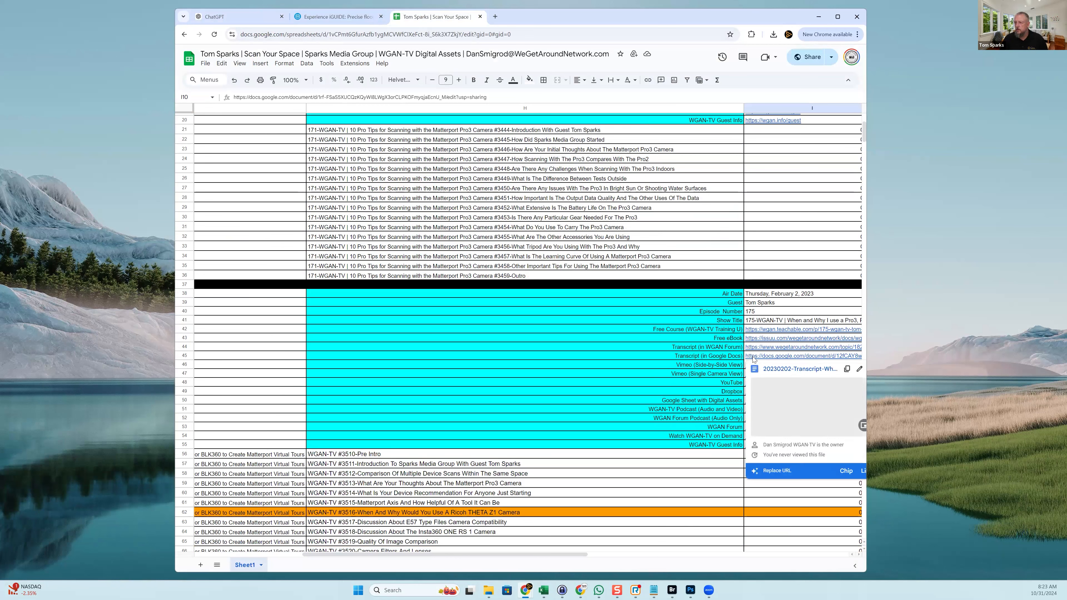
right_click(756, 358)
click(774, 268)
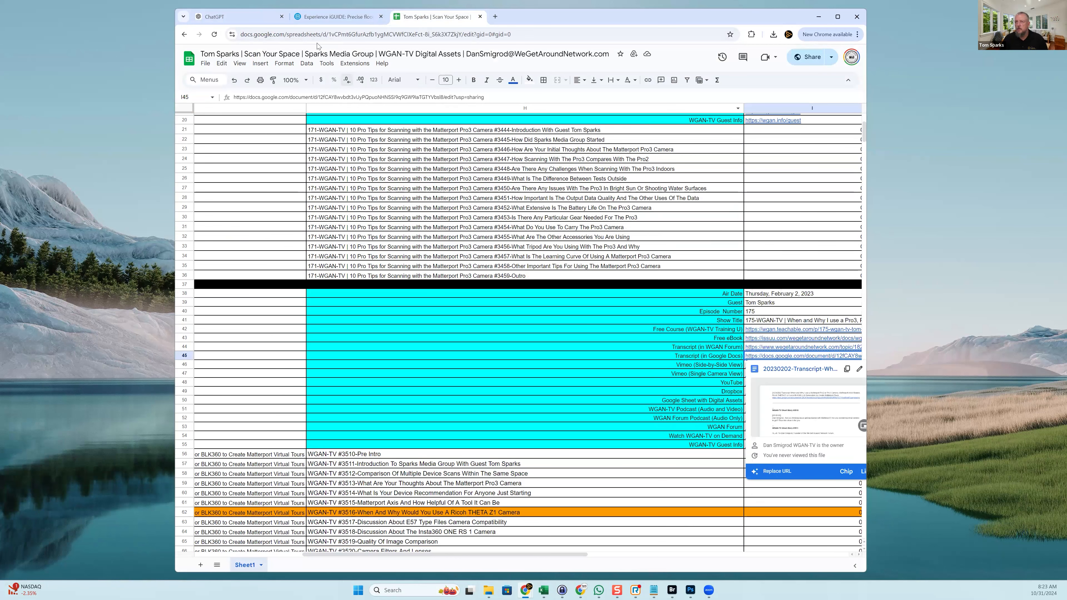
click(233, 22)
key(Return)
key(ctrl+v)
key(Return)
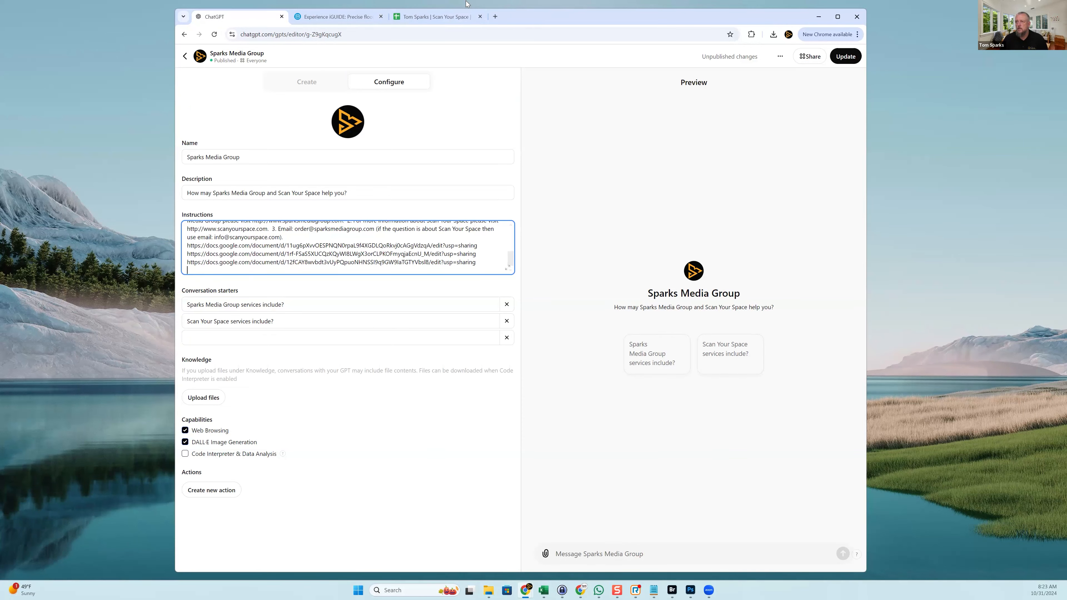
Copy the transcript link in cell I82 and append it to the Instructions
click(458, 17)
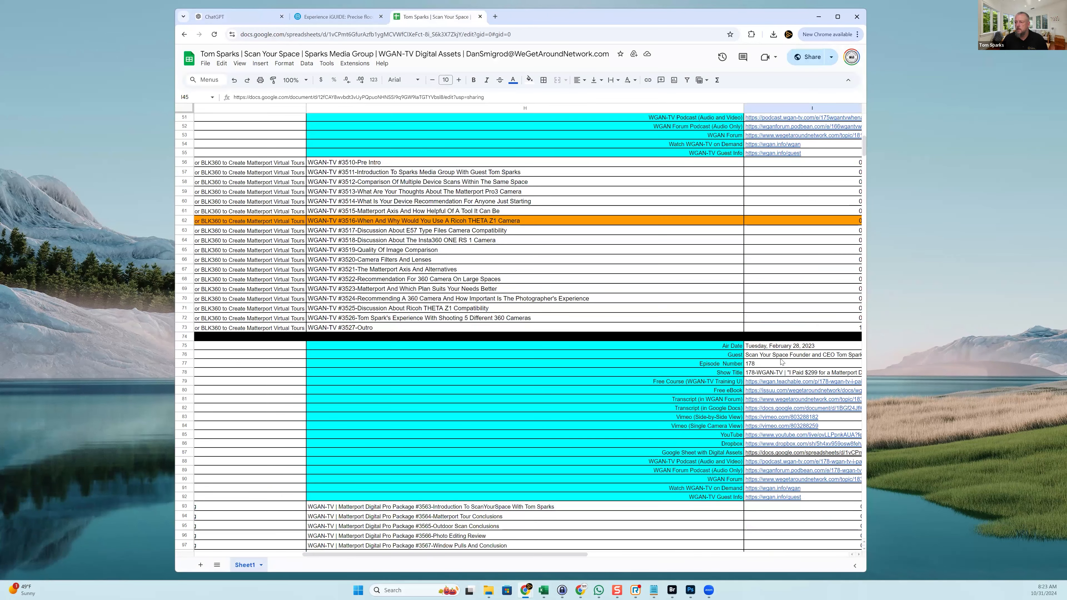
scroll(781, 362, down, 3)
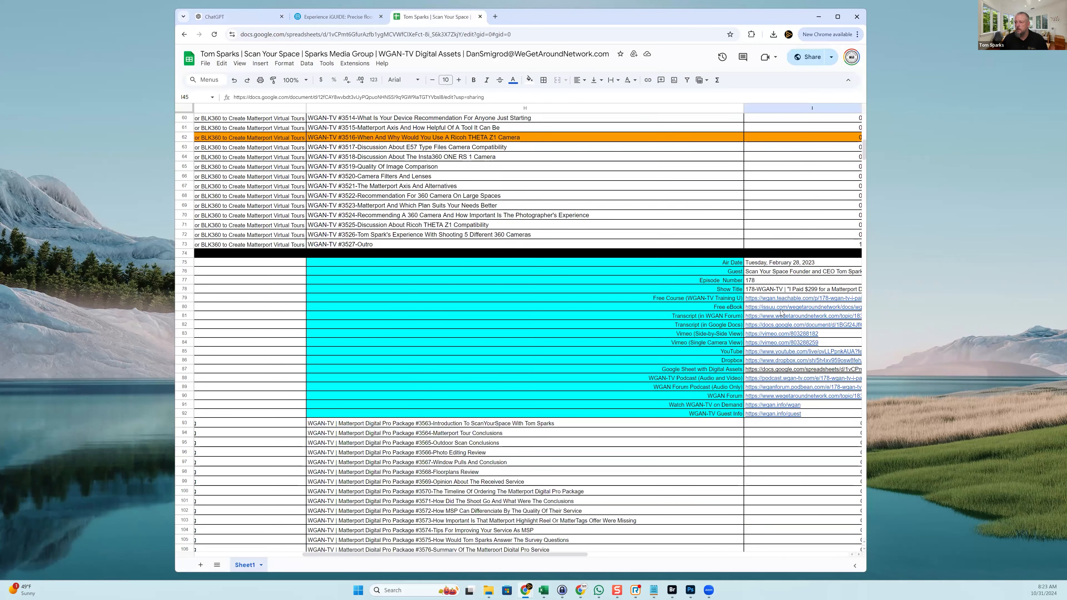
right_click(773, 328)
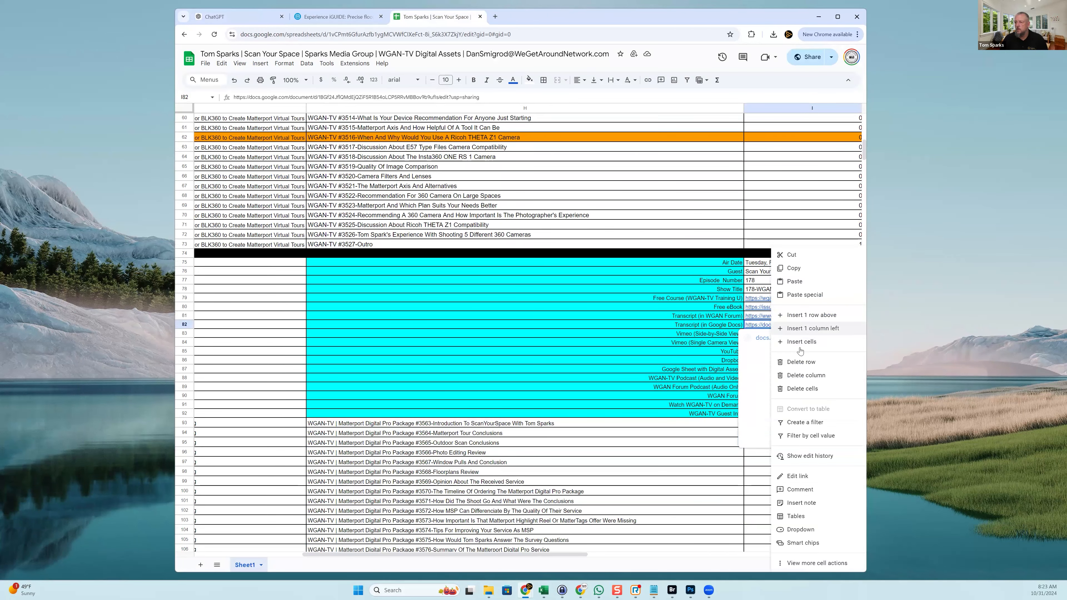
click(798, 272)
click(238, 16)
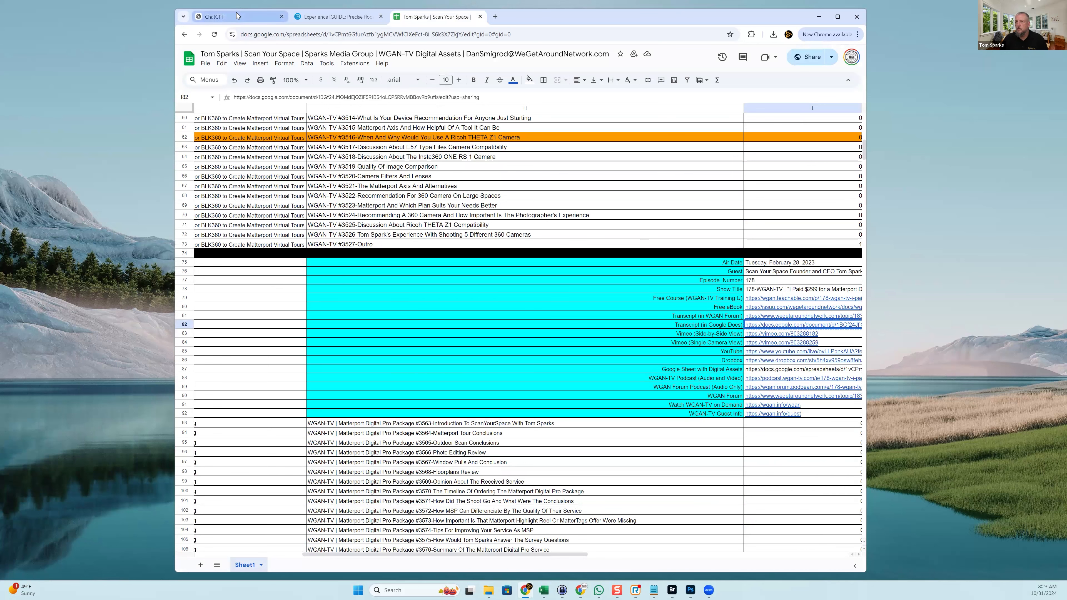
key(Return)
key(ctrl+v)
Copy the transcript link in cell I116 and append it on a new line in Instructions
click(408, 16)
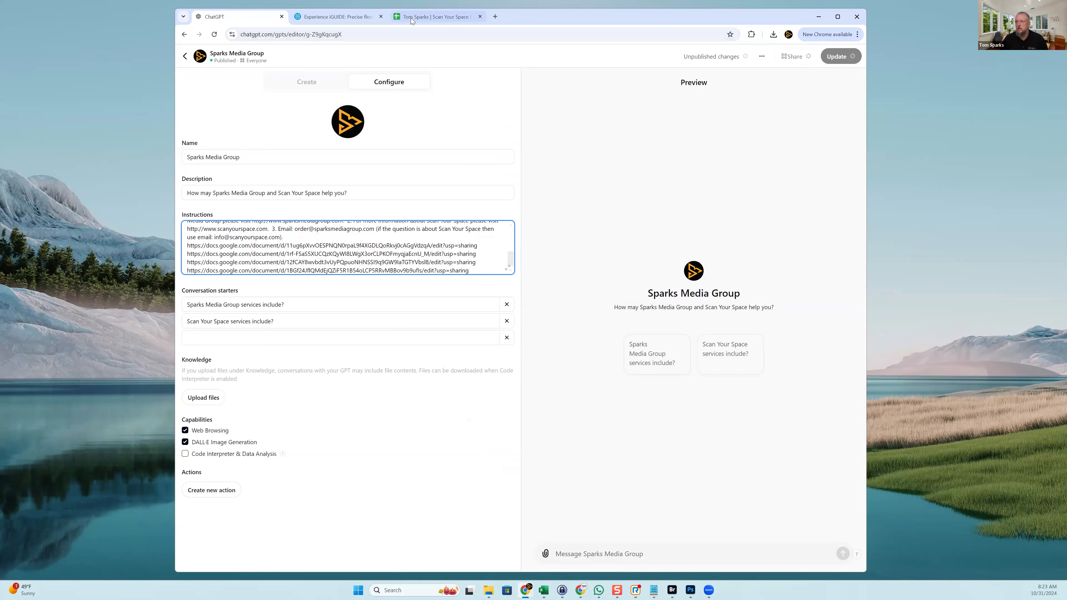
scroll(786, 276, down, 5)
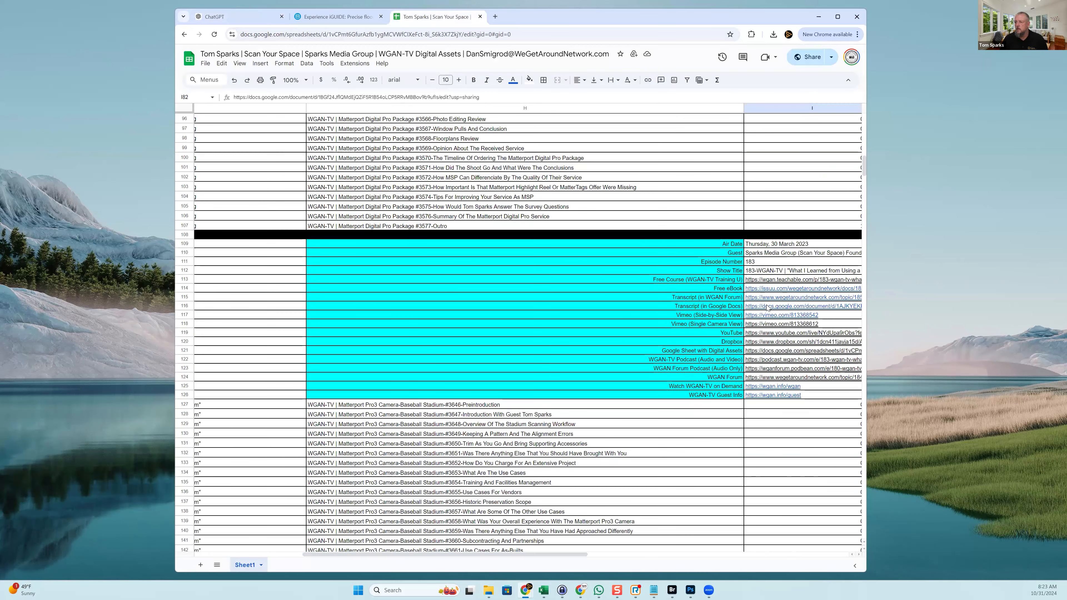
right_click(769, 310)
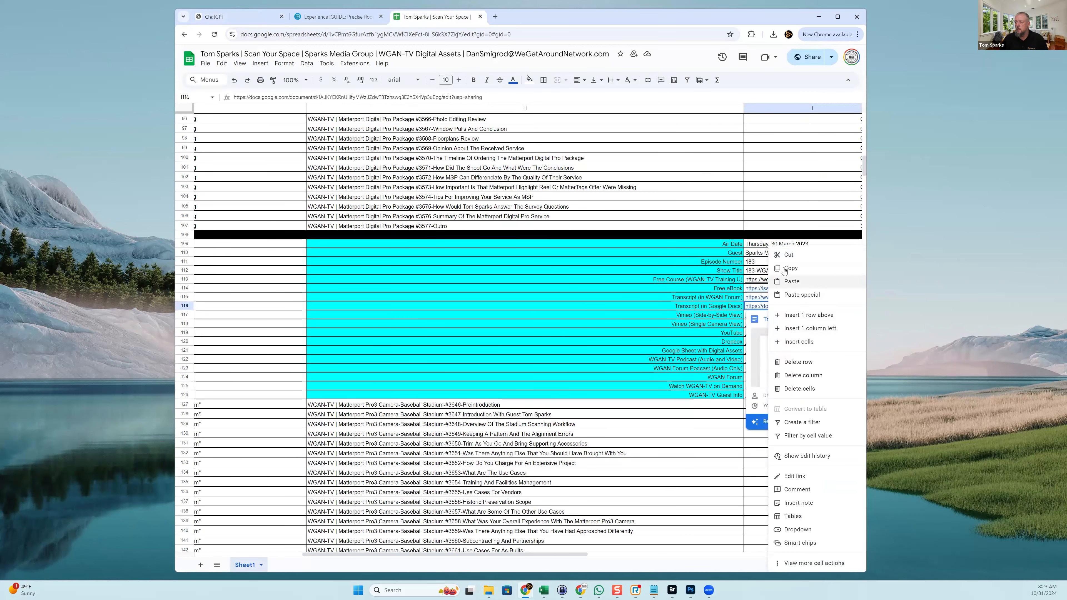
key(Escape)
click(256, 17)
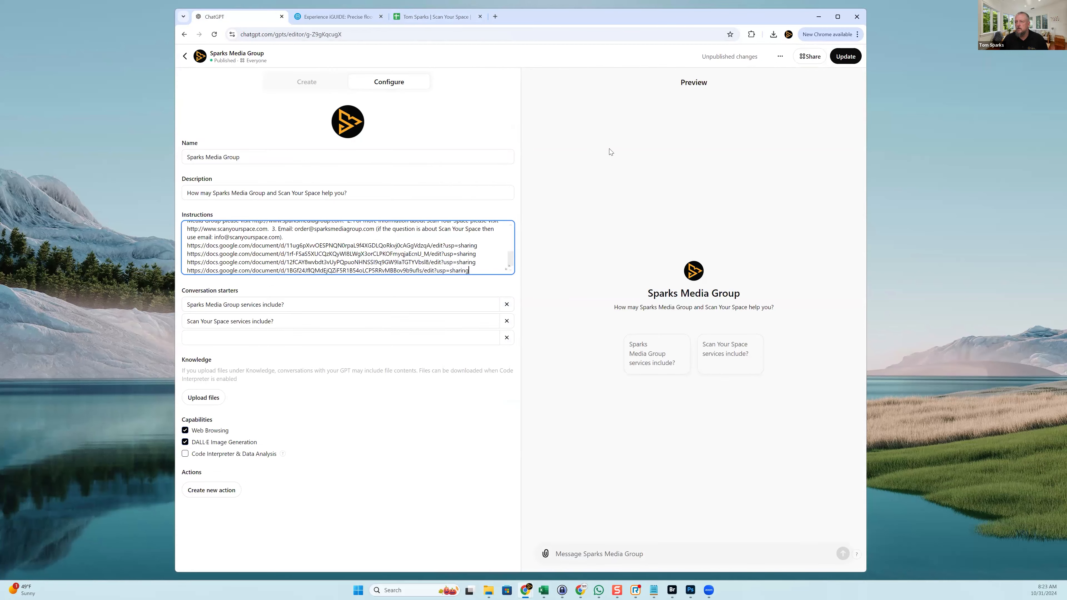
key(ctrl+v)
key(Return)
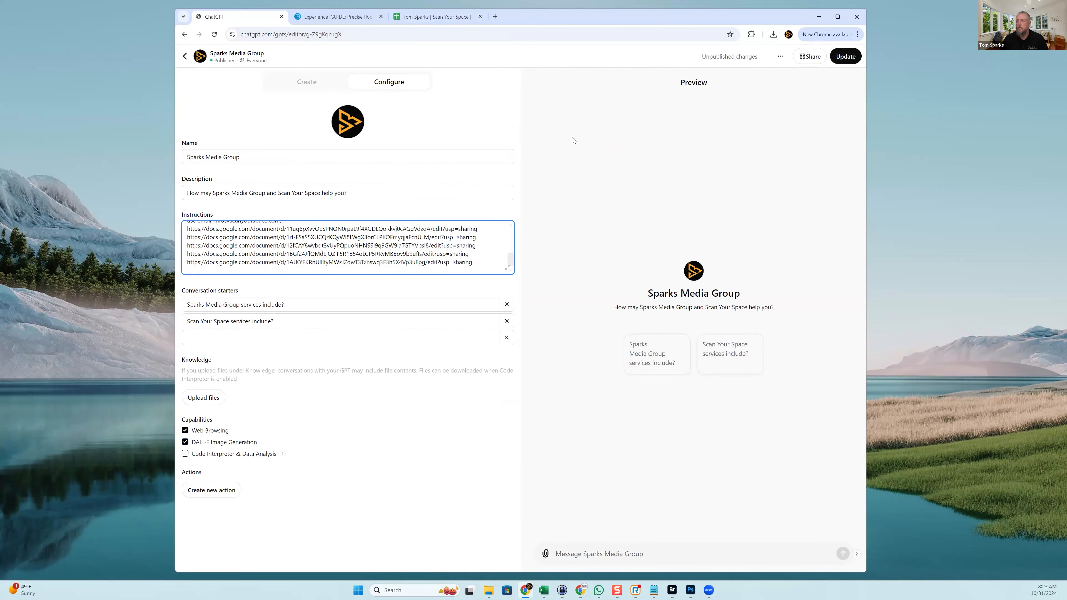
click(430, 17)
Copy the transcript link in cell I152 and append it on a new line in Instructions
scroll(811, 384, down, 8)
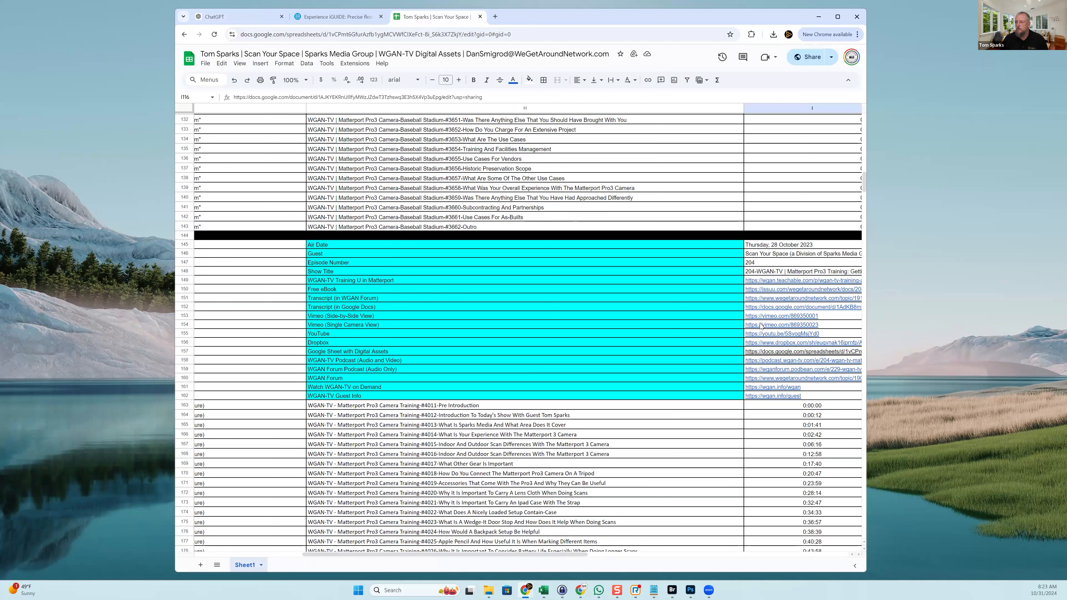
mouse_move(756, 311)
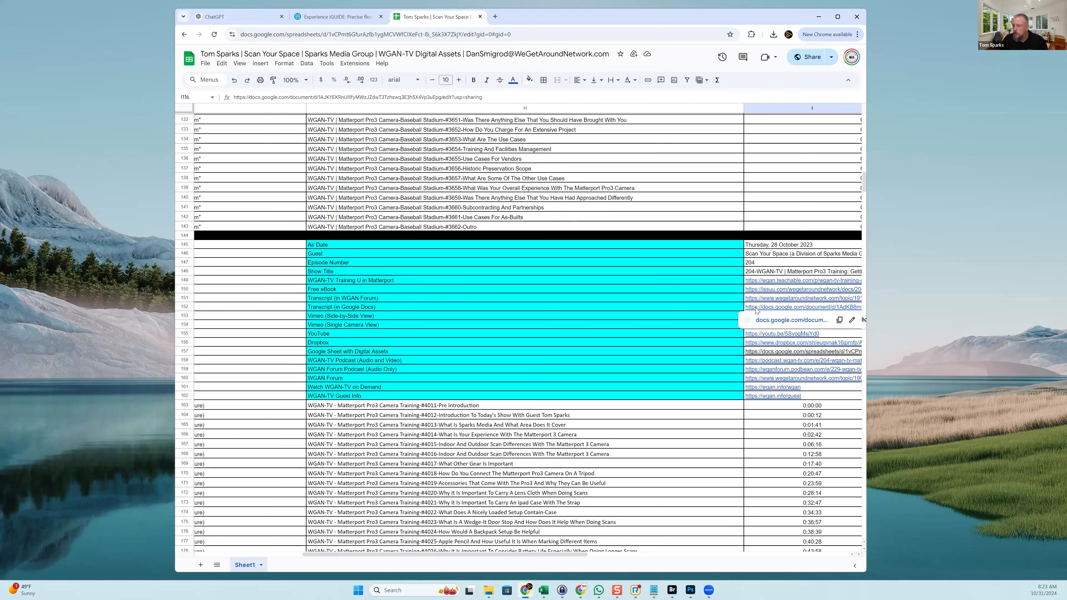
right_click(757, 308)
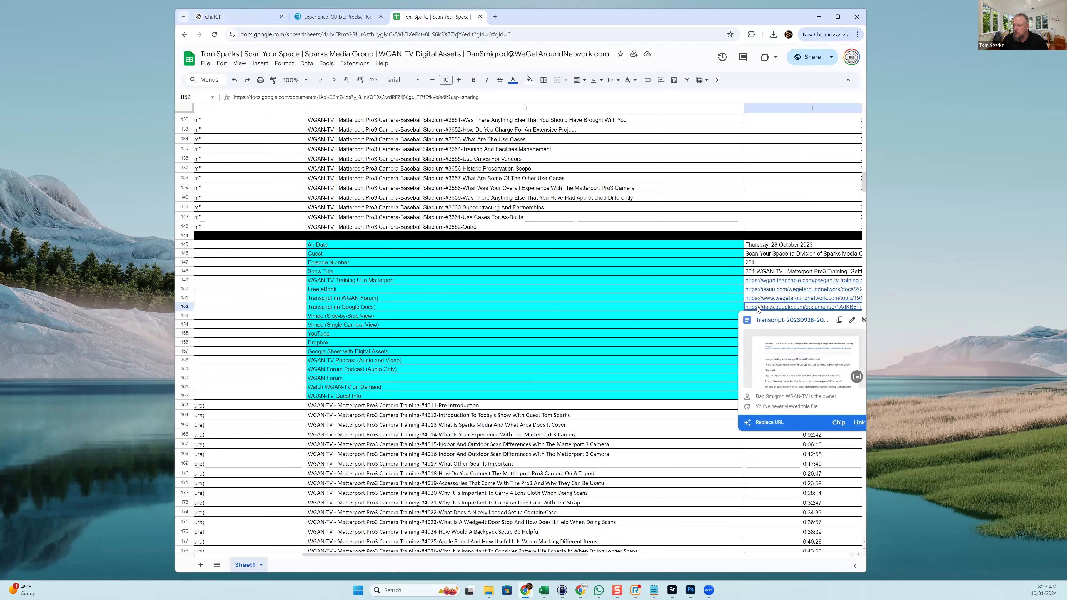
click(781, 269)
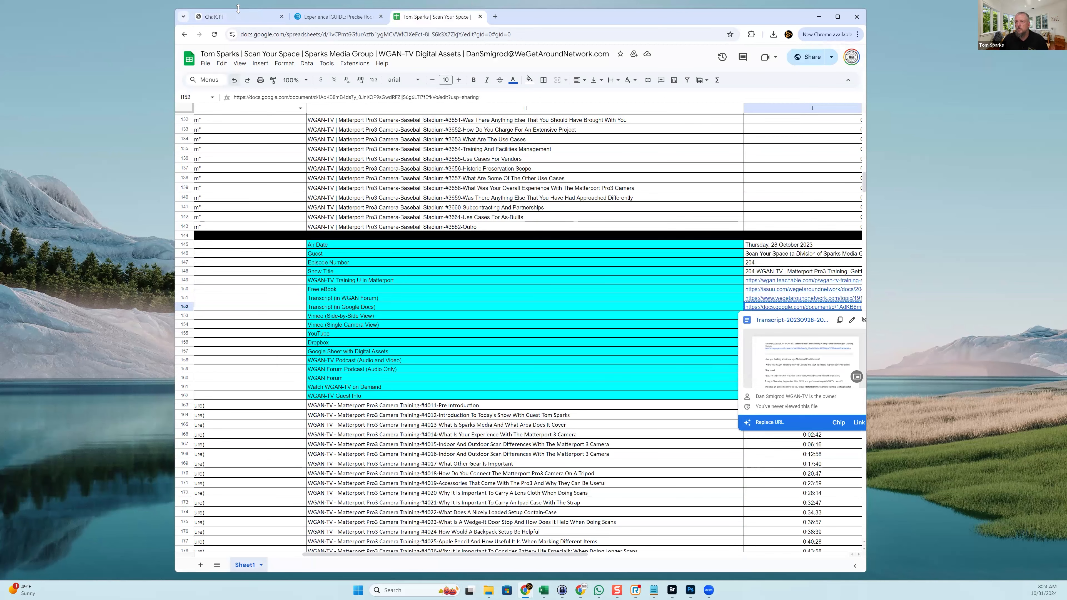
click(239, 15)
key(Return)
key(ctrl+v)
key(Return)
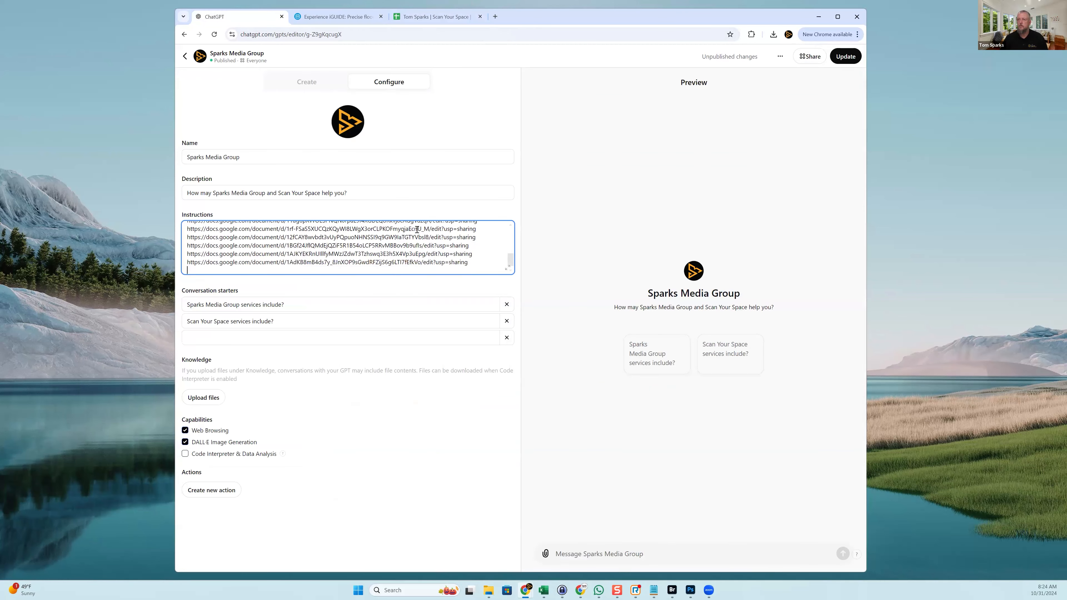
Copy the transcript link in cell I198 and append it to the Instructions
click(437, 19)
scroll(644, 335, down, 15)
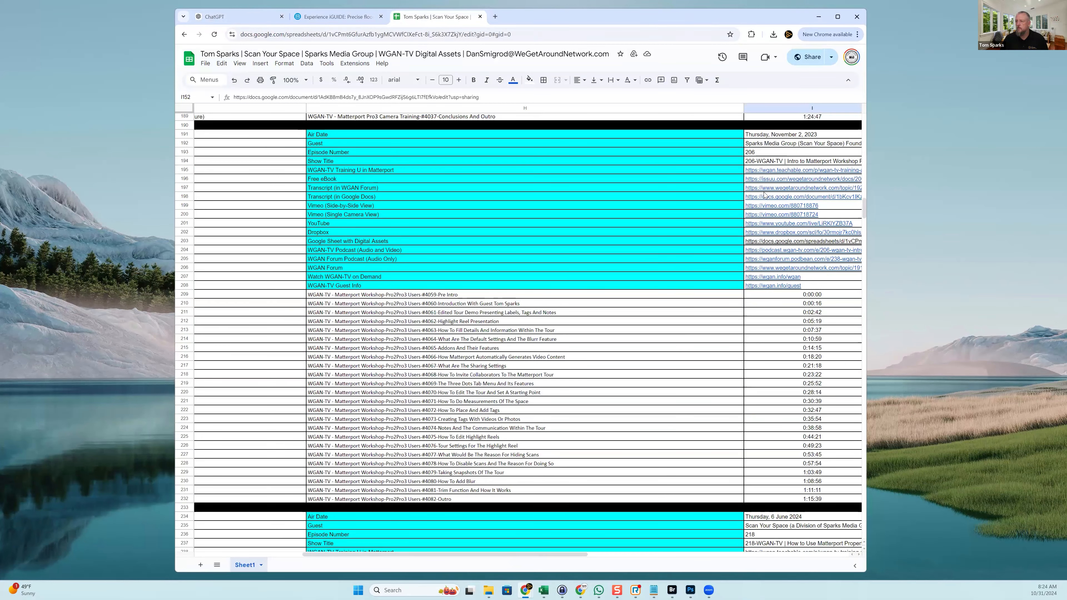
click(759, 200)
right_click(759, 200)
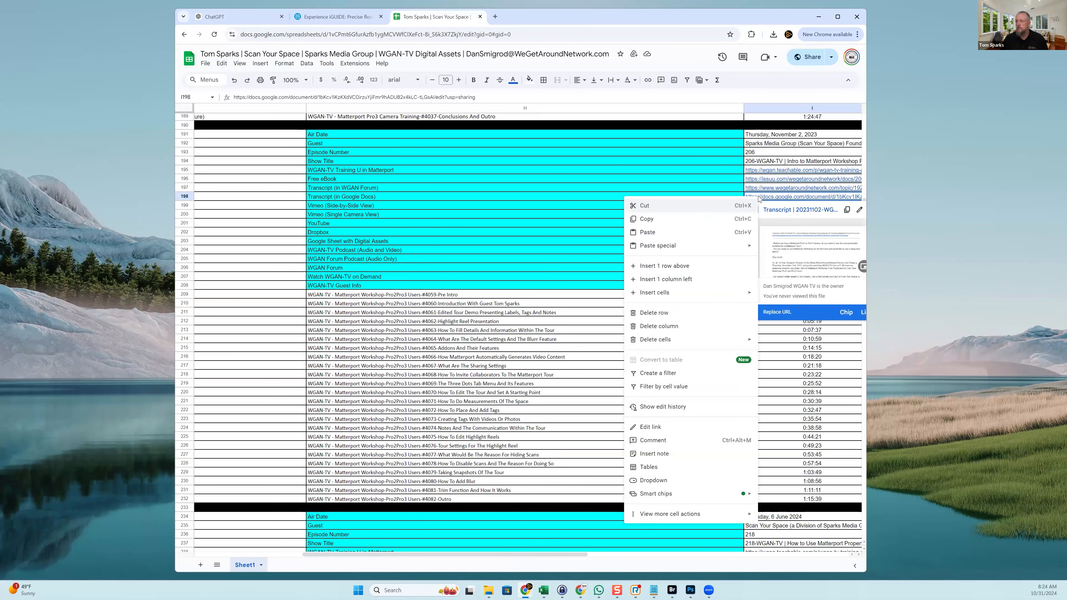
click(656, 220)
click(216, 16)
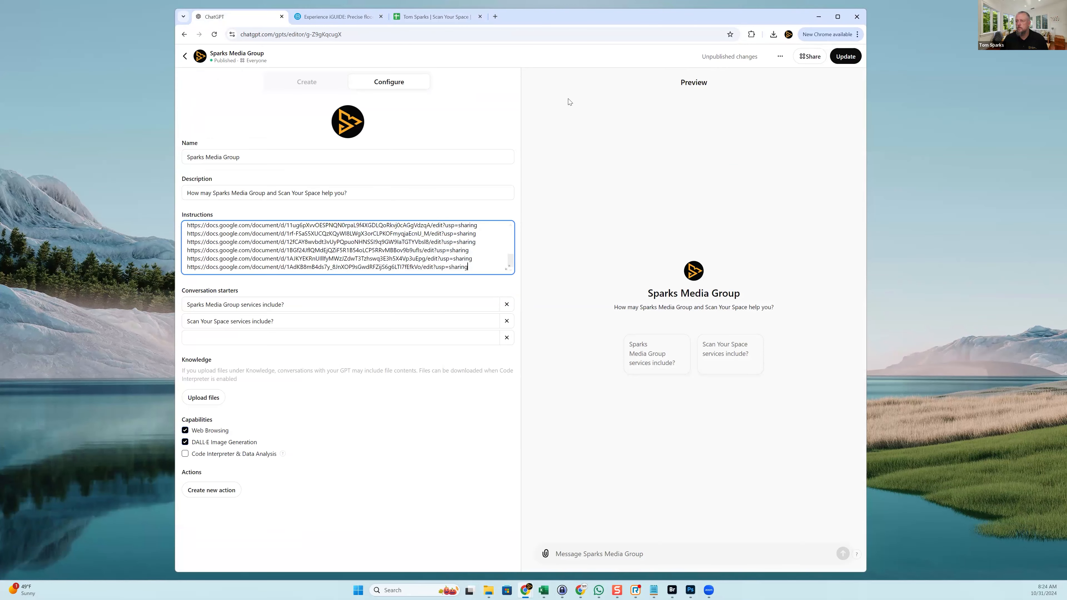
key(Return)
key(ctrl+v)
key(Return)
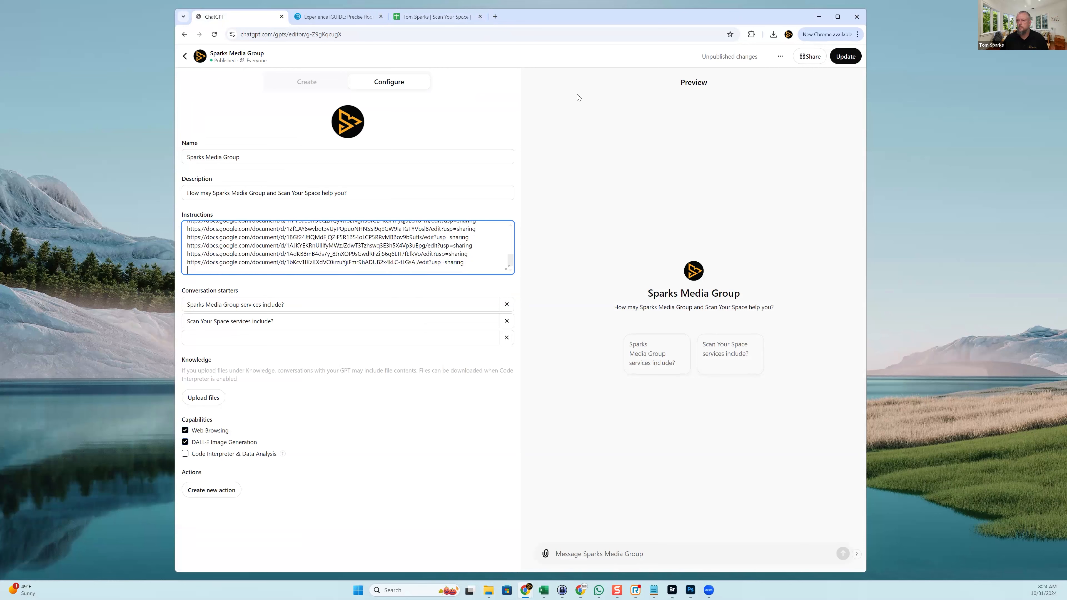
Copy the transcript link in cell I241 and paste it into the Instructions
click(429, 18)
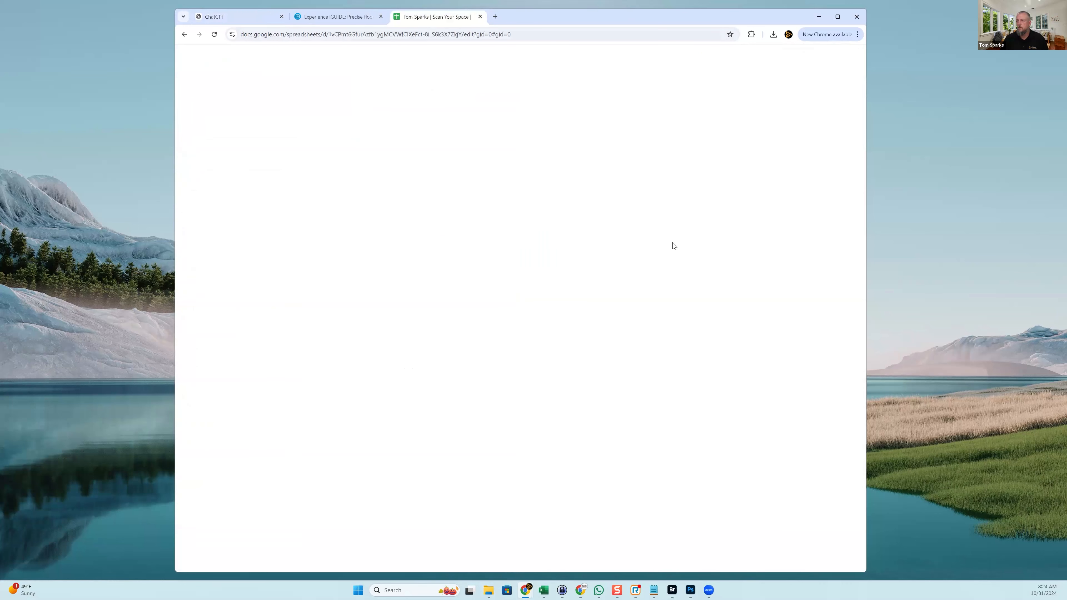
scroll(777, 316, down, 8)
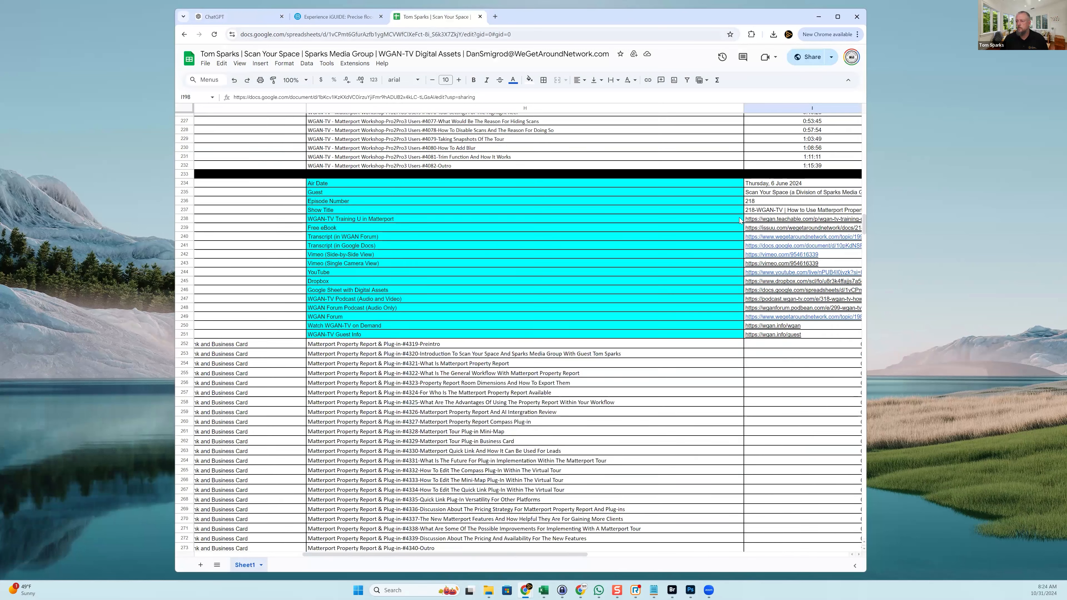
click(762, 247)
right_click(761, 247)
click(783, 271)
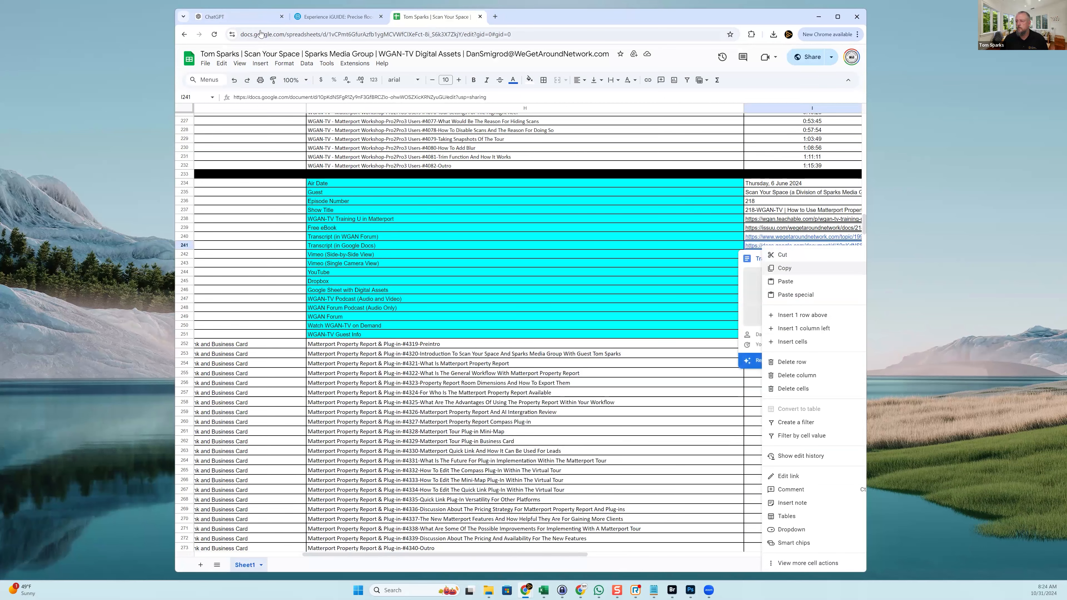
click(253, 17)
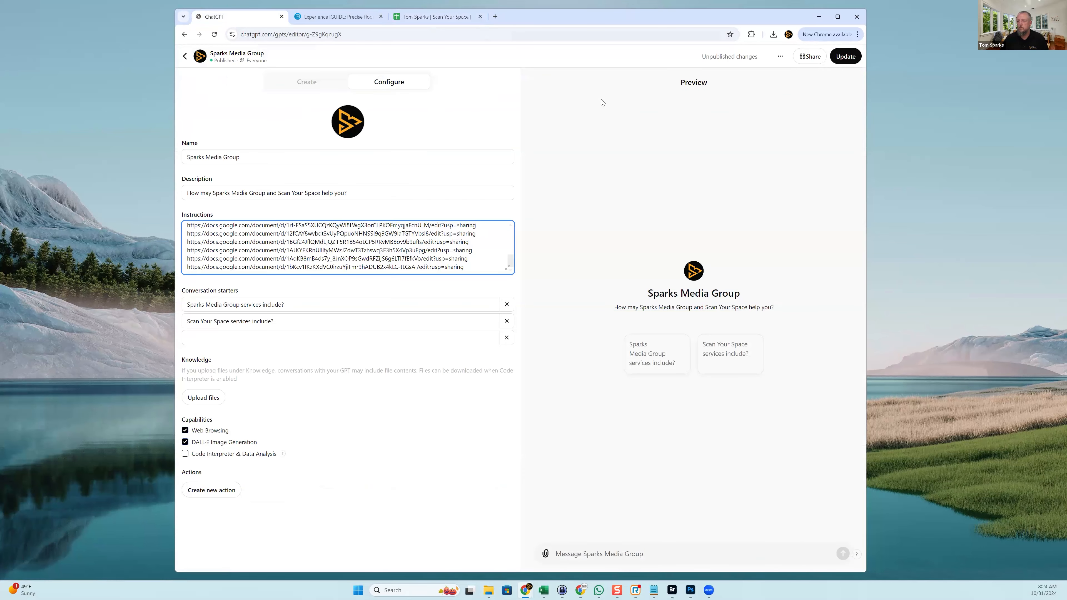
key(ctrl+v)
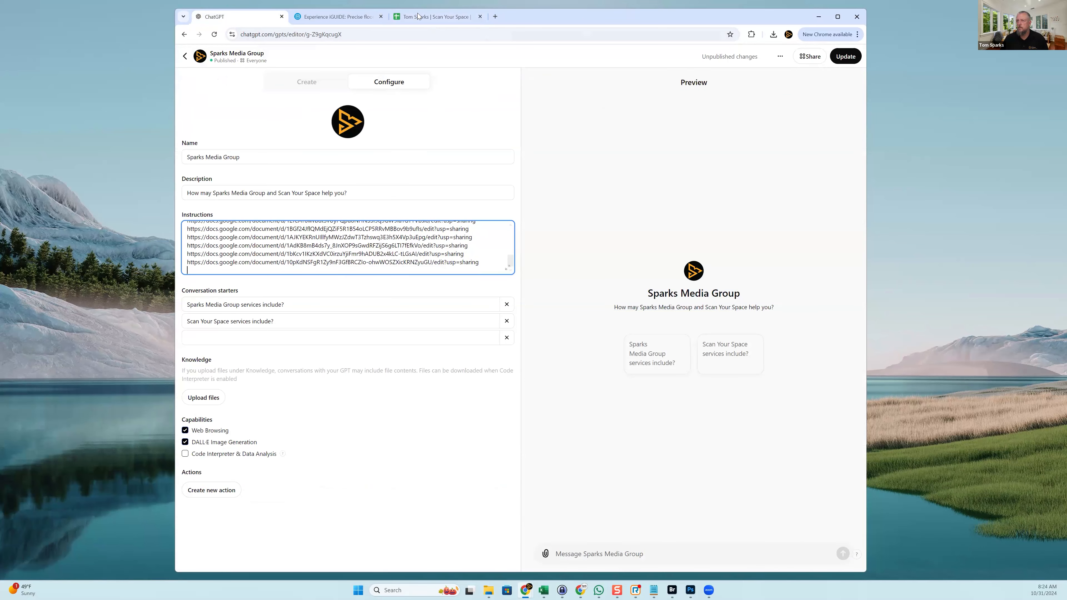
Copy the transcript link in cell I282 and append it on its own line
click(418, 16)
scroll(767, 257, down, 8)
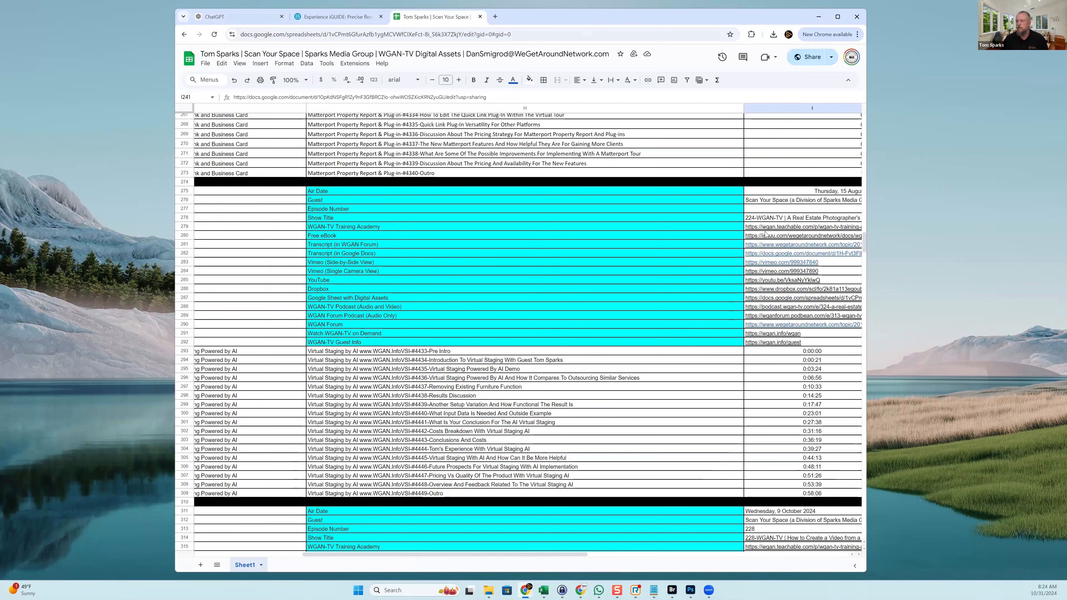
right_click(765, 256)
click(780, 270)
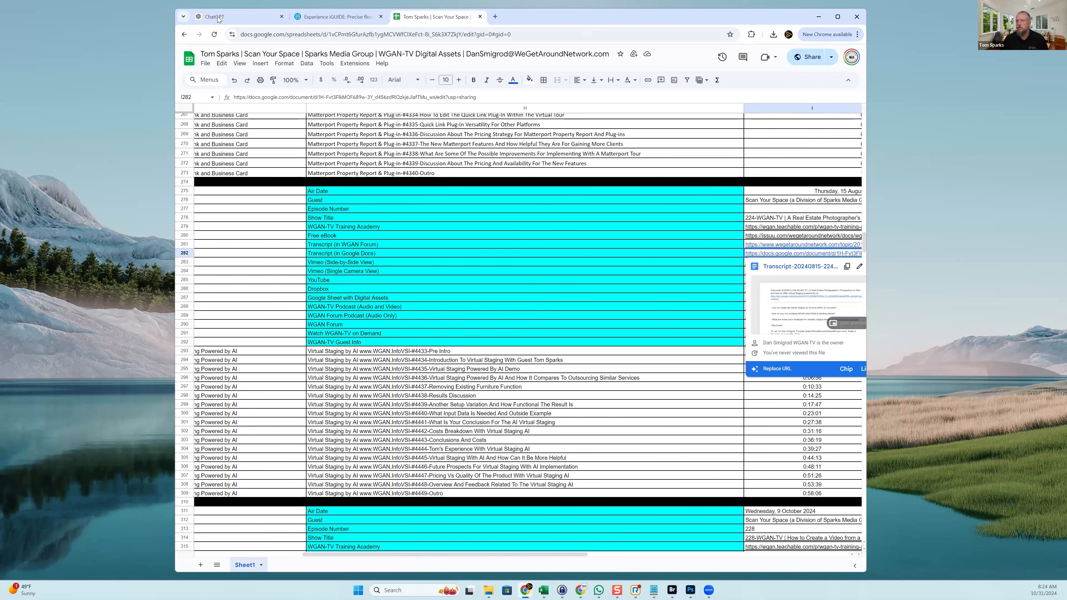
key(ctrl+1)
key(ctrl+v)
key(Return)
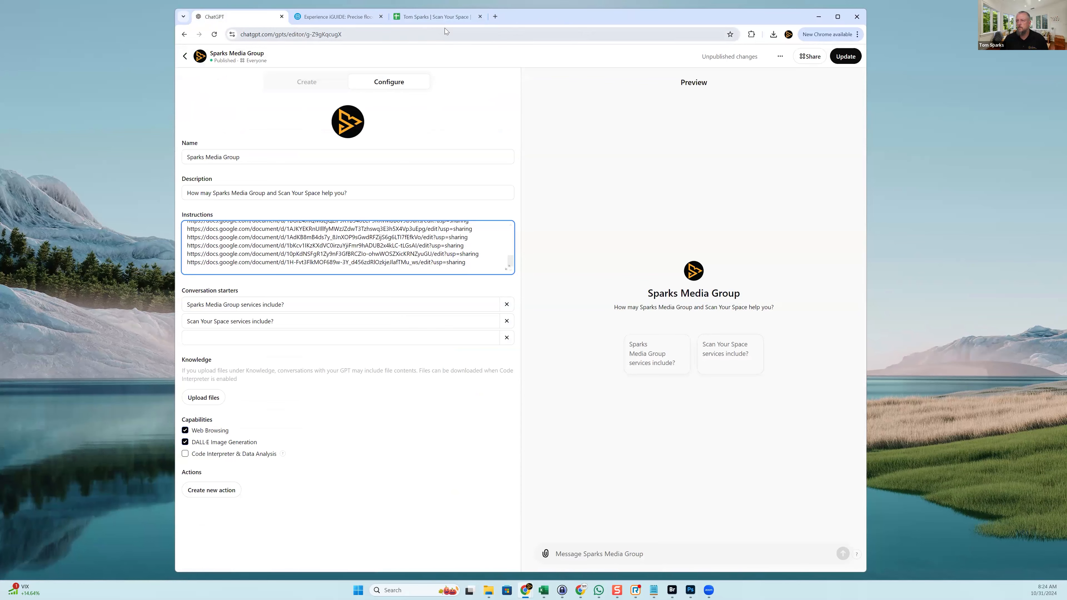
Copy the transcript link in cell I318 and add it as the last Instructions line
click(455, 21)
scroll(773, 237, down, 8)
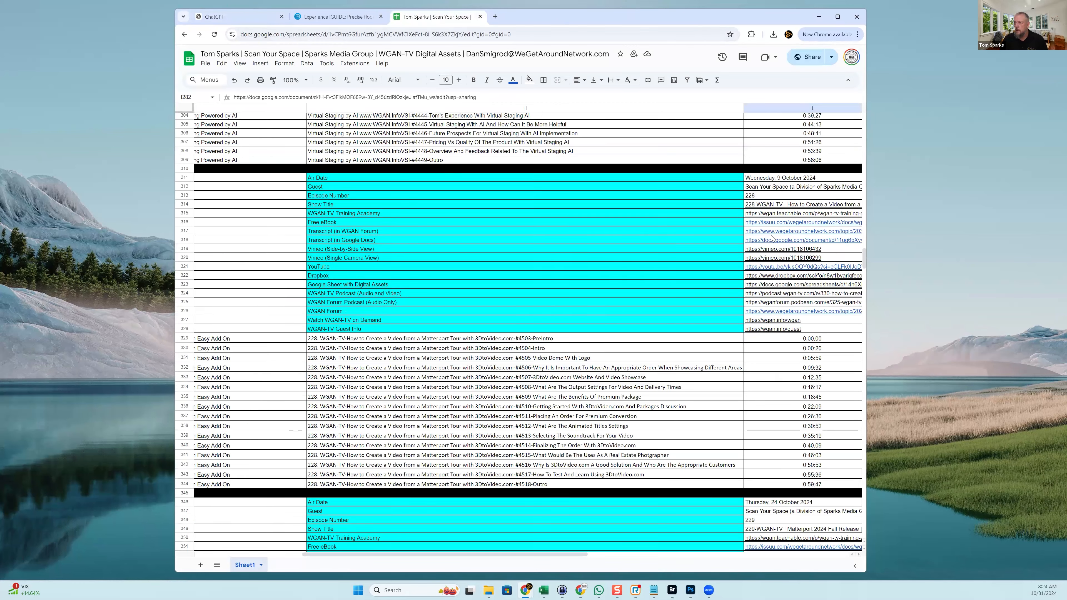
click(772, 243)
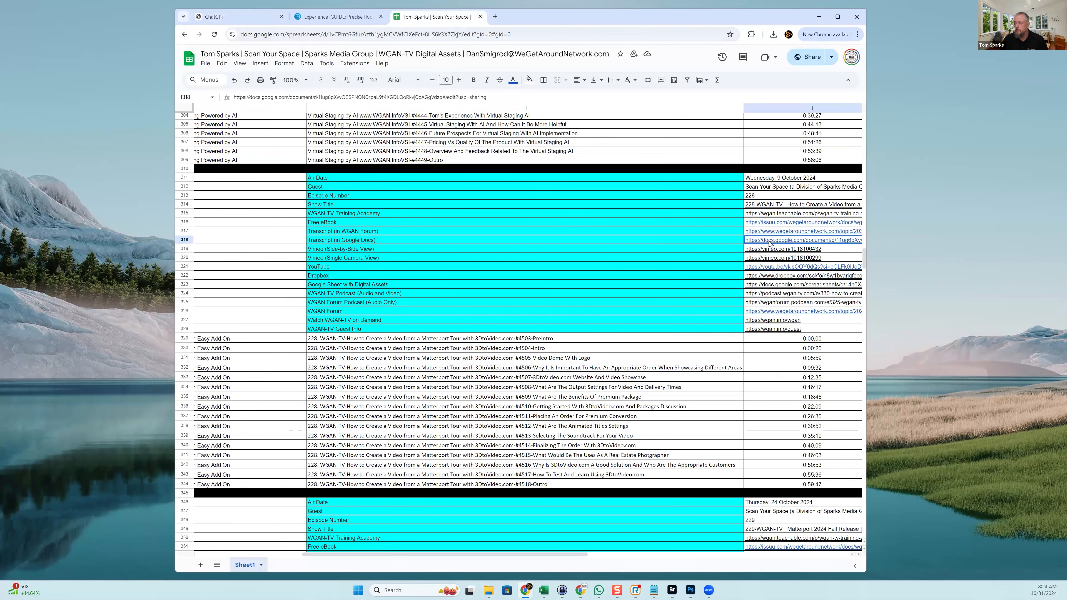
right_click(773, 243)
click(697, 265)
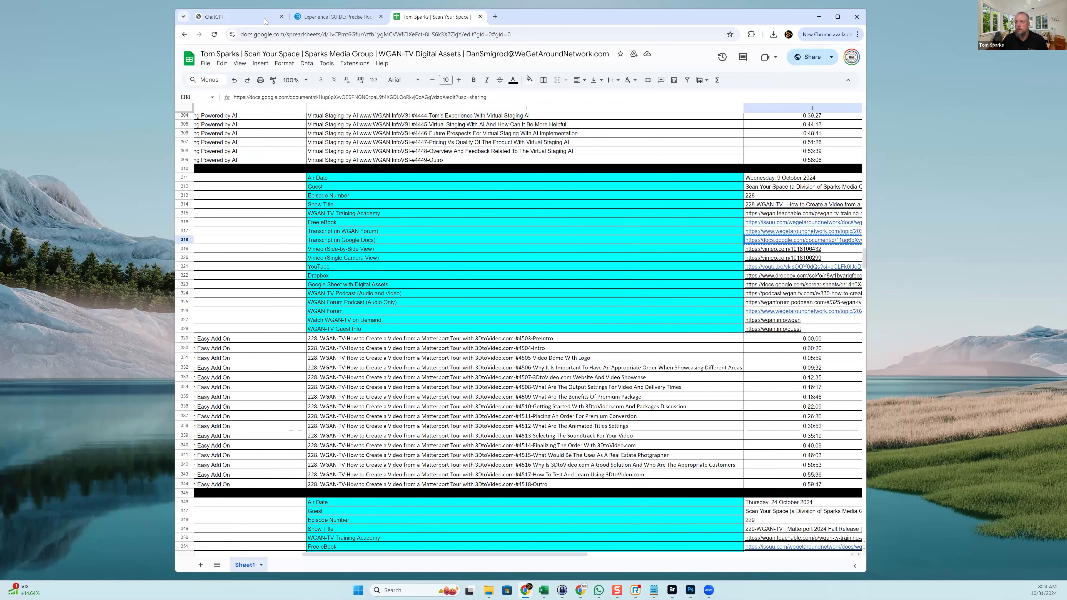
click(235, 16)
key(Return)
key(ctrl+v)
key(Return)
click(437, 16)
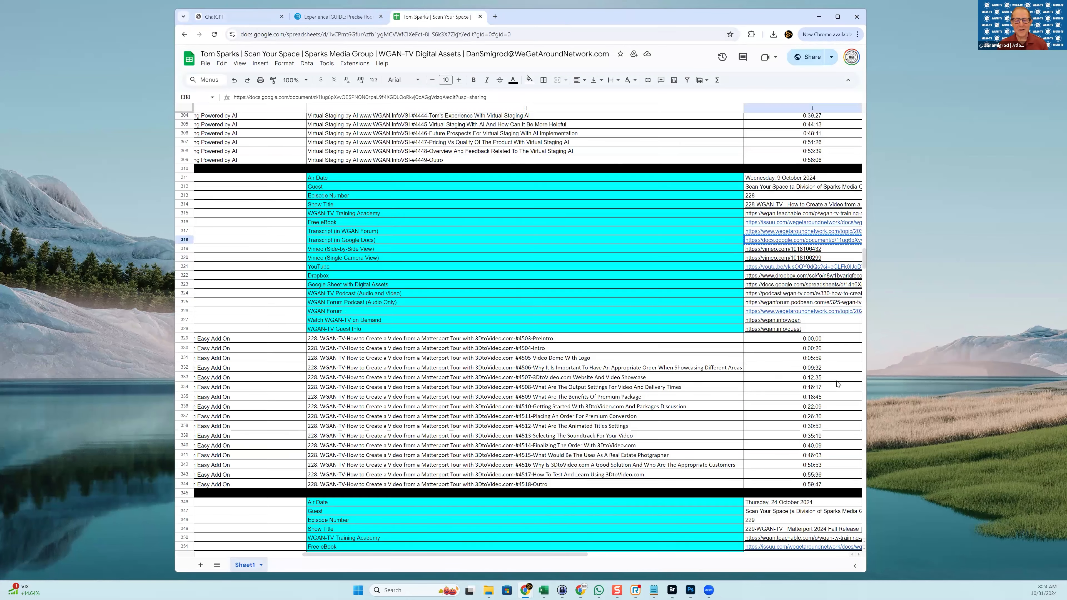